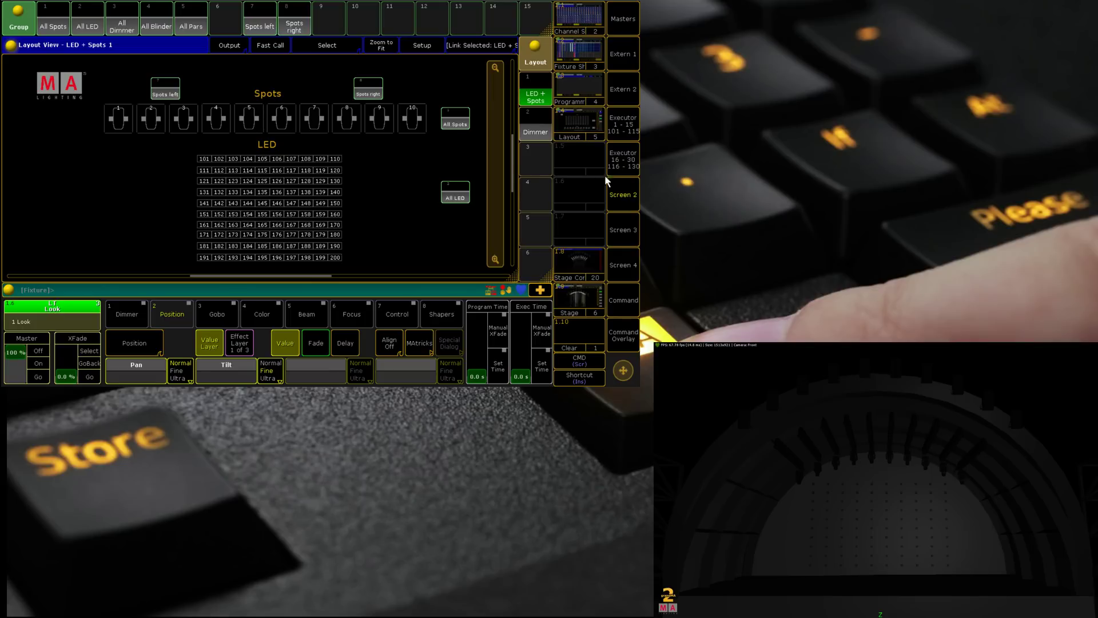
# Delete the existing 3D station from the MA Network Configuration
pyautogui.click(623, 307)
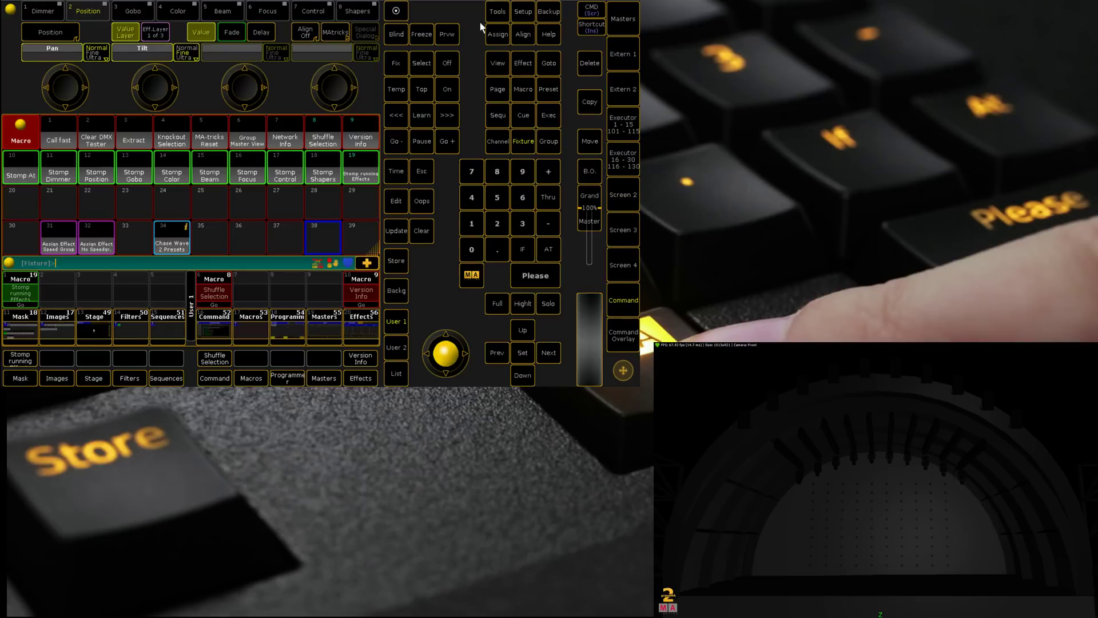
pyautogui.click(523, 15)
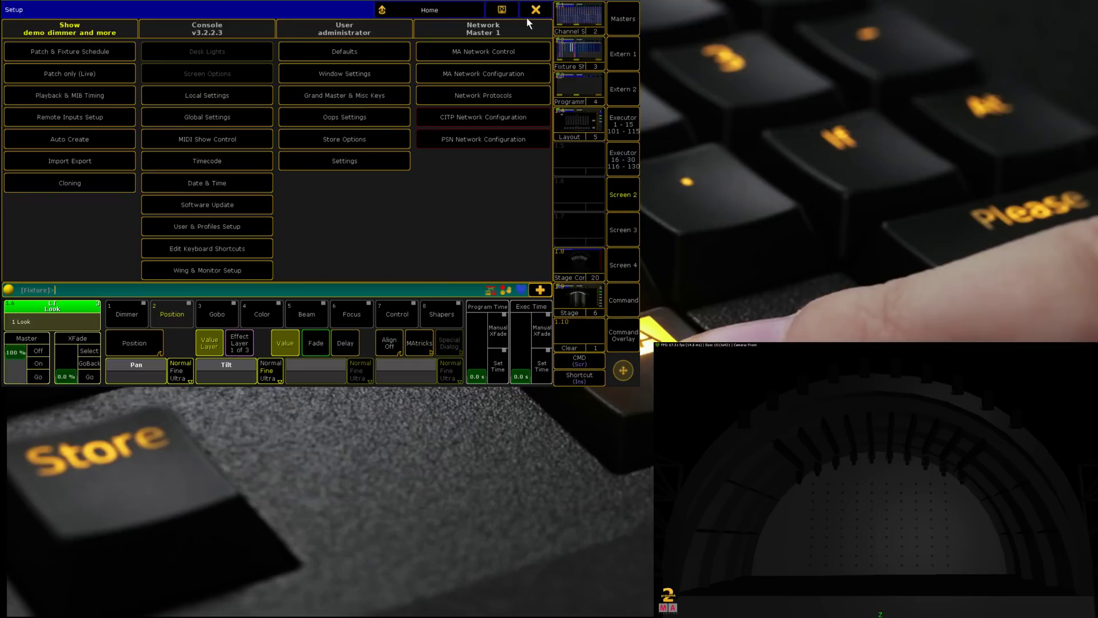
pyautogui.click(476, 77)
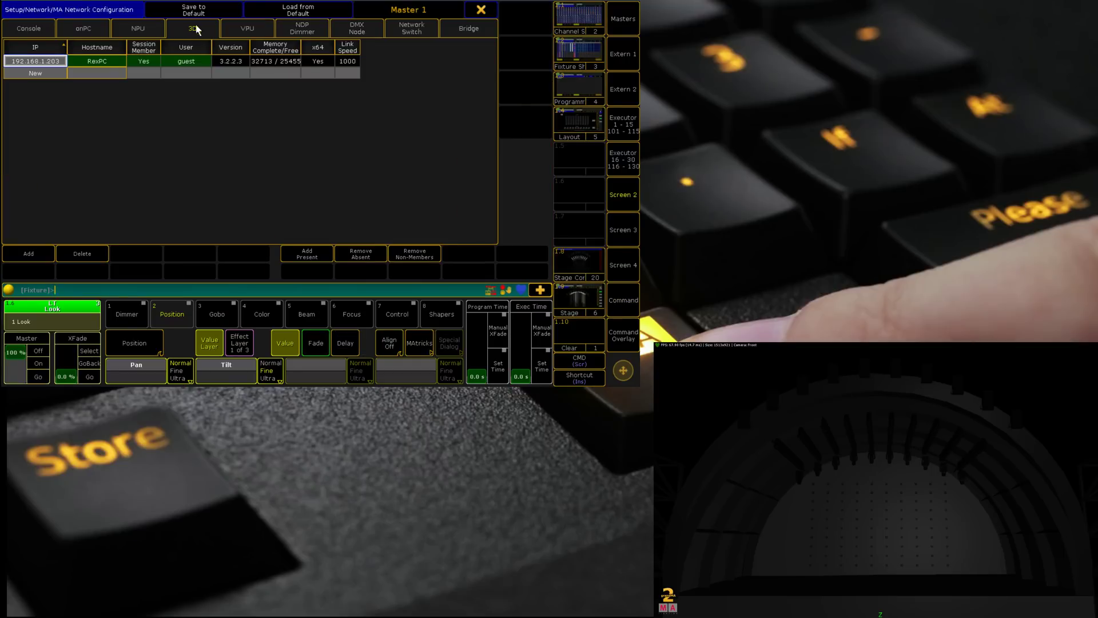
pyautogui.click(81, 256)
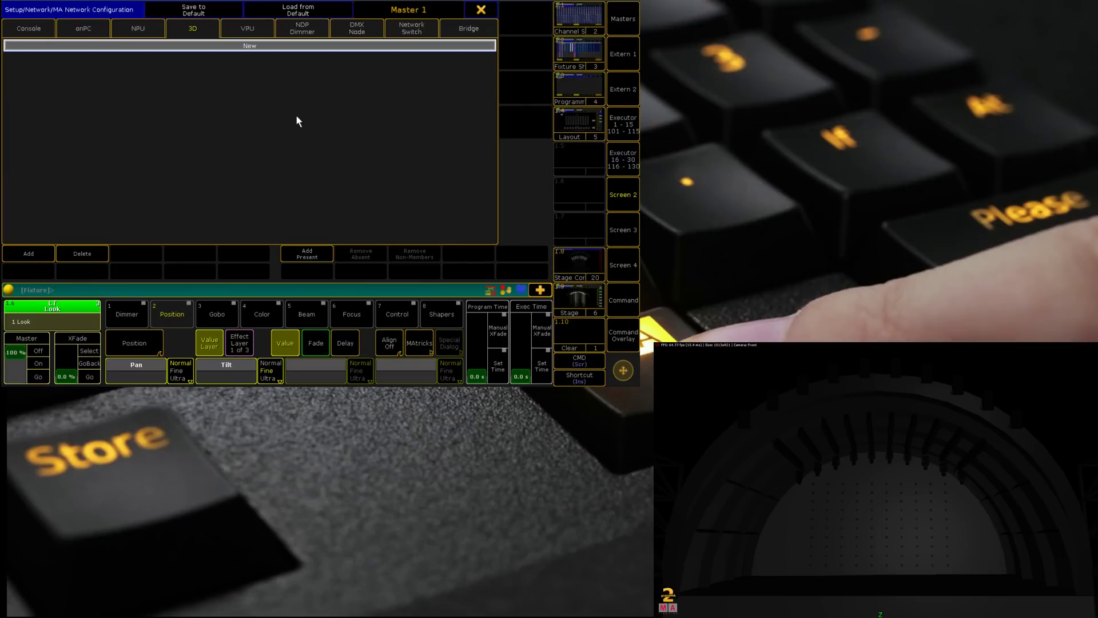
# Add the present 3D station back to the session with administrator as its user and leave the setup
pyautogui.click(299, 250)
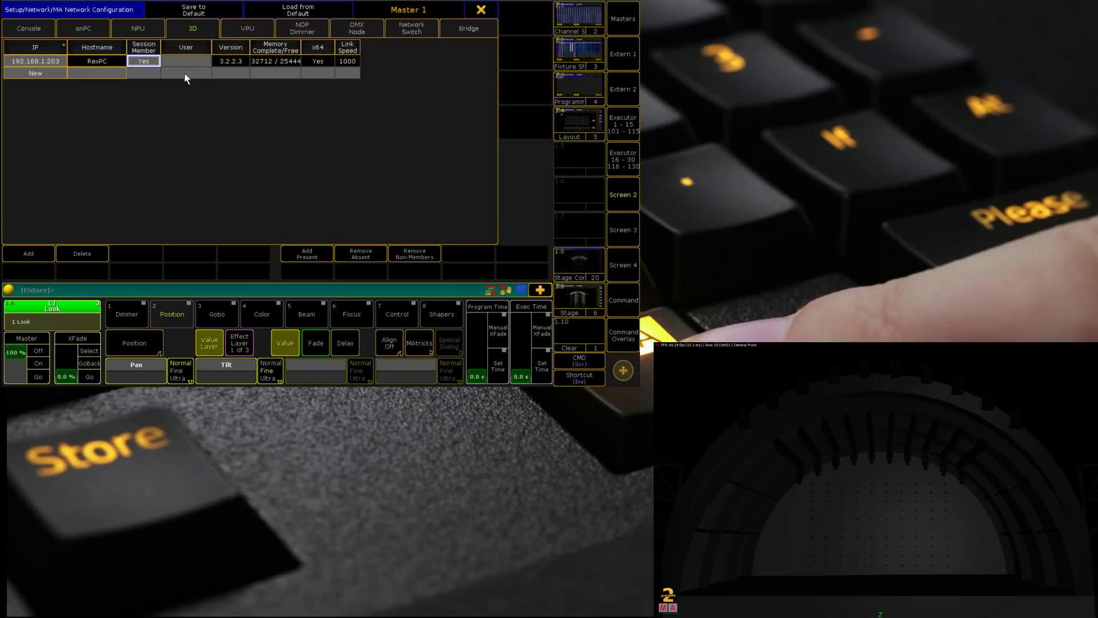
pyautogui.click(174, 62)
pyautogui.click(219, 92)
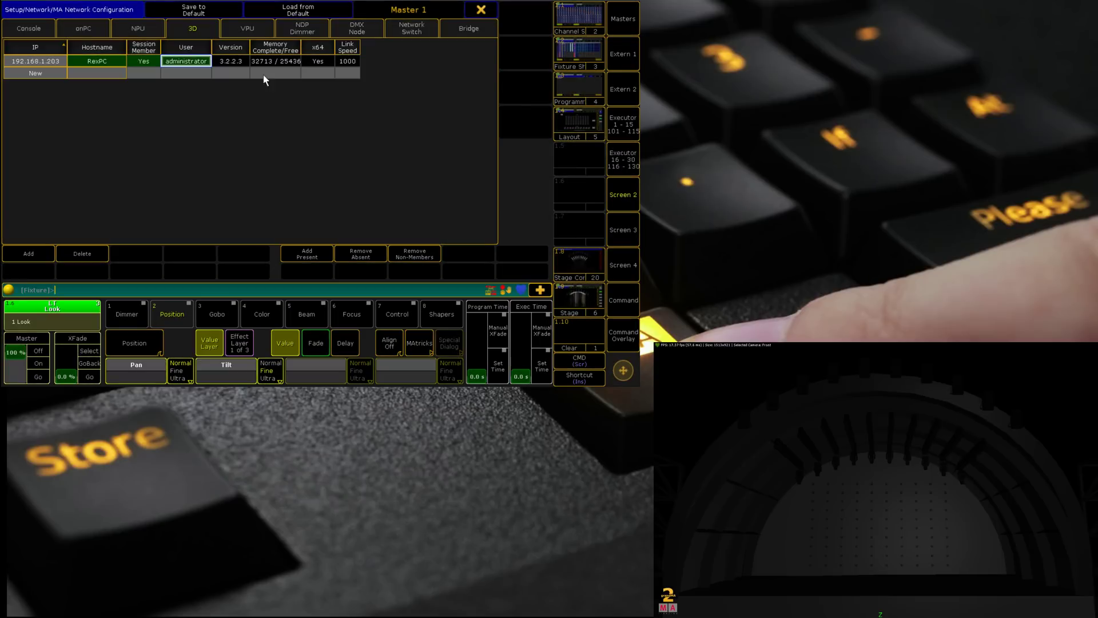
pyautogui.click(482, 9)
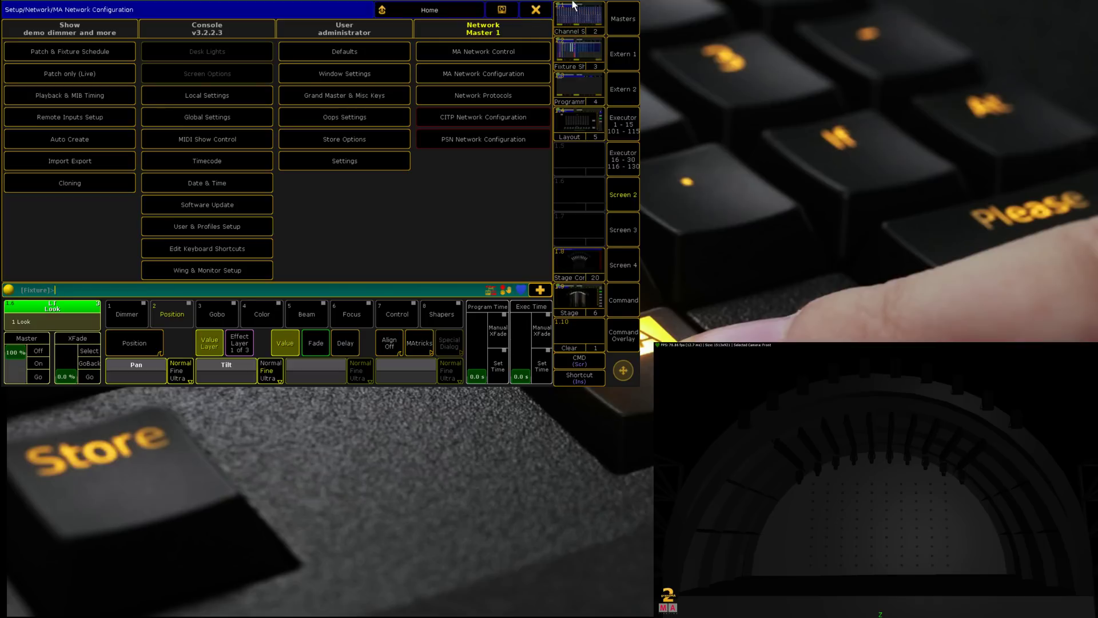
pyautogui.click(537, 12)
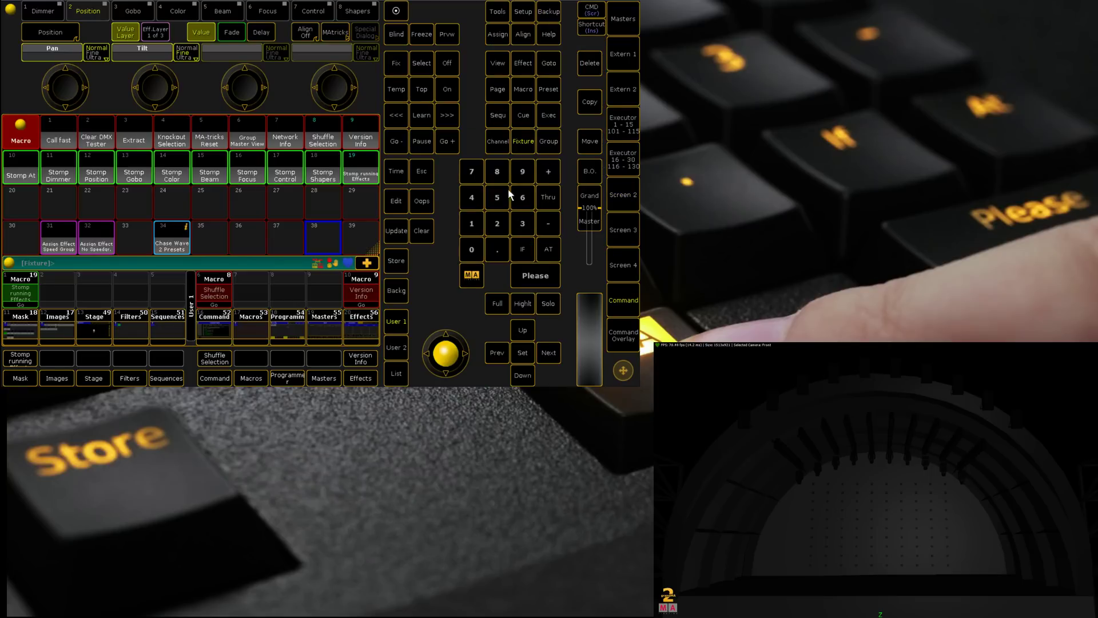
# Test fixtures 100 Thru 200 by turning them on in the 3D view, and clear the programmer
pyautogui.click(471, 223)
pyautogui.click(471, 249)
pyautogui.click(471, 249)
pyautogui.click(547, 197)
pyautogui.click(496, 223)
pyautogui.click(472, 250)
pyautogui.click(471, 250)
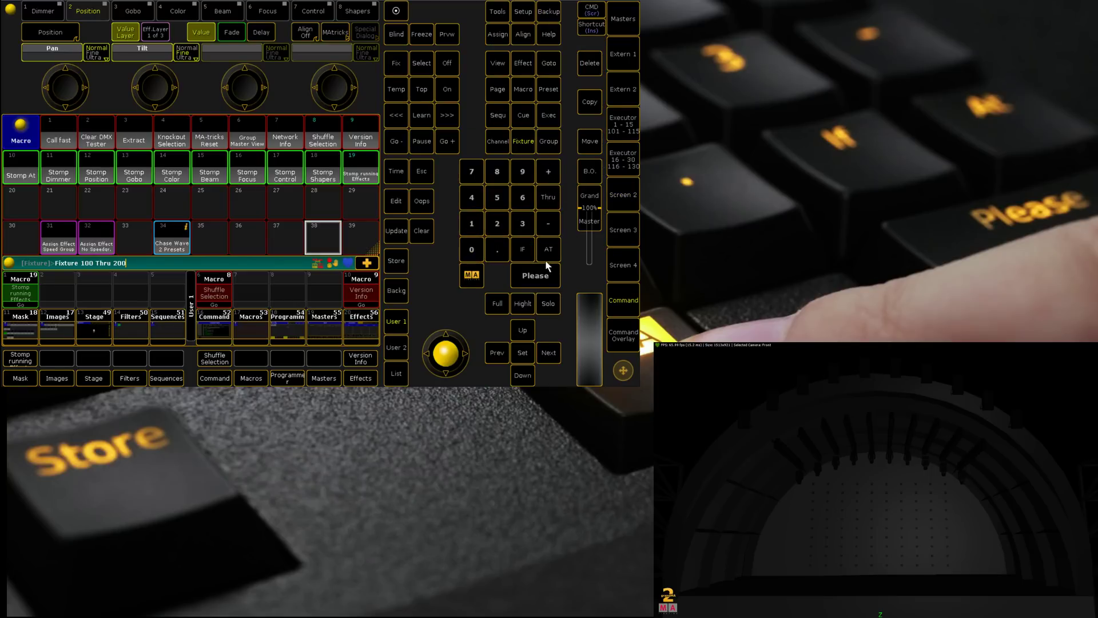
pyautogui.click(536, 277)
pyautogui.click(552, 250)
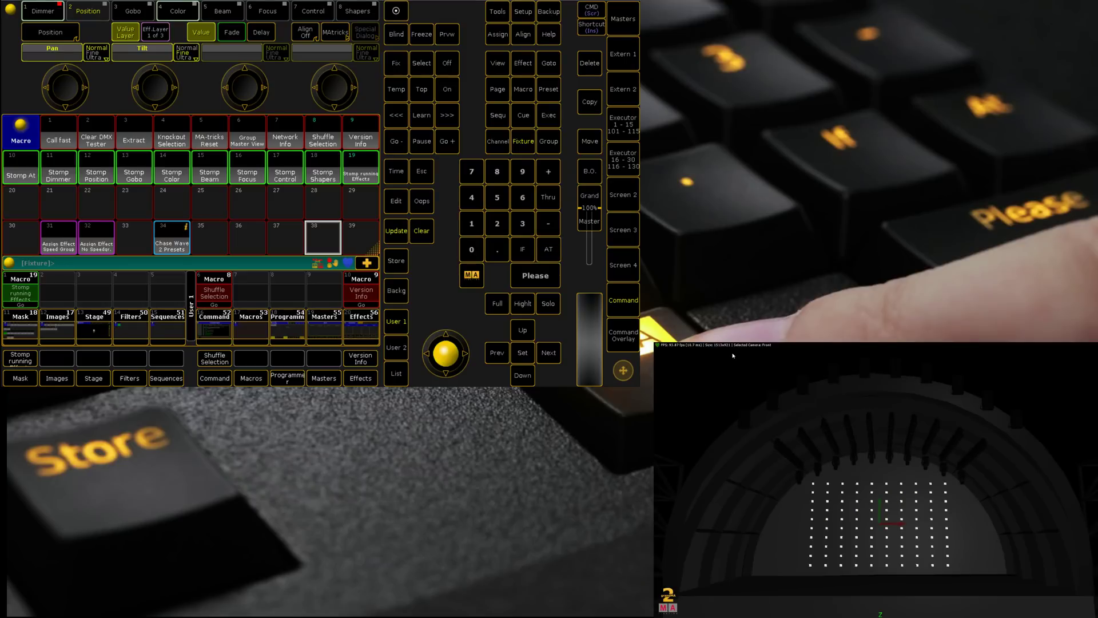
pyautogui.click(710, 515)
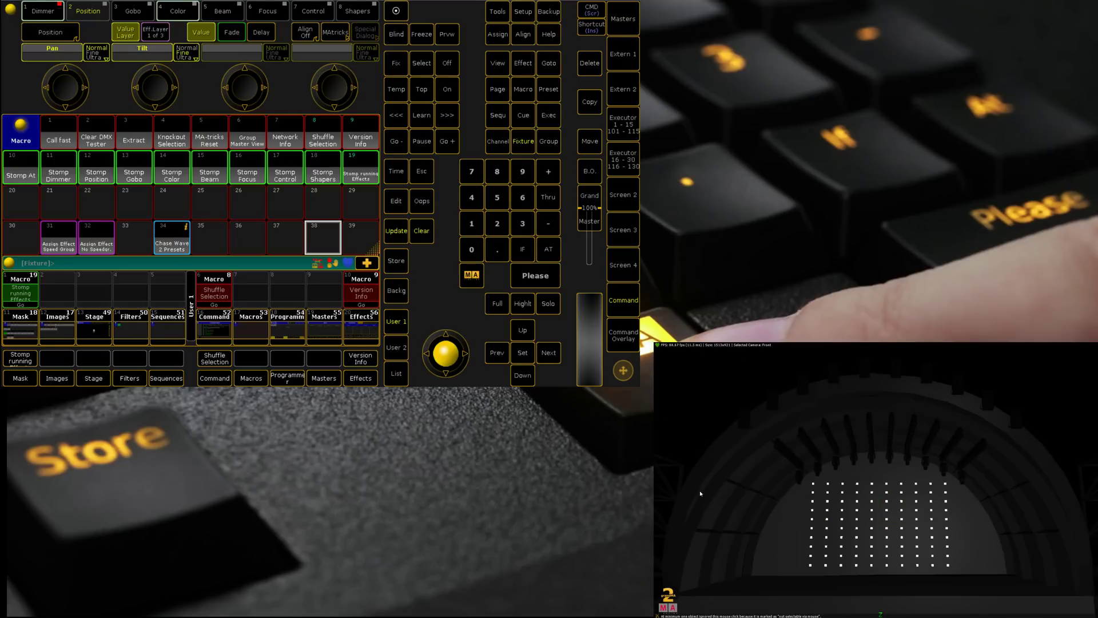
pyautogui.click(423, 235)
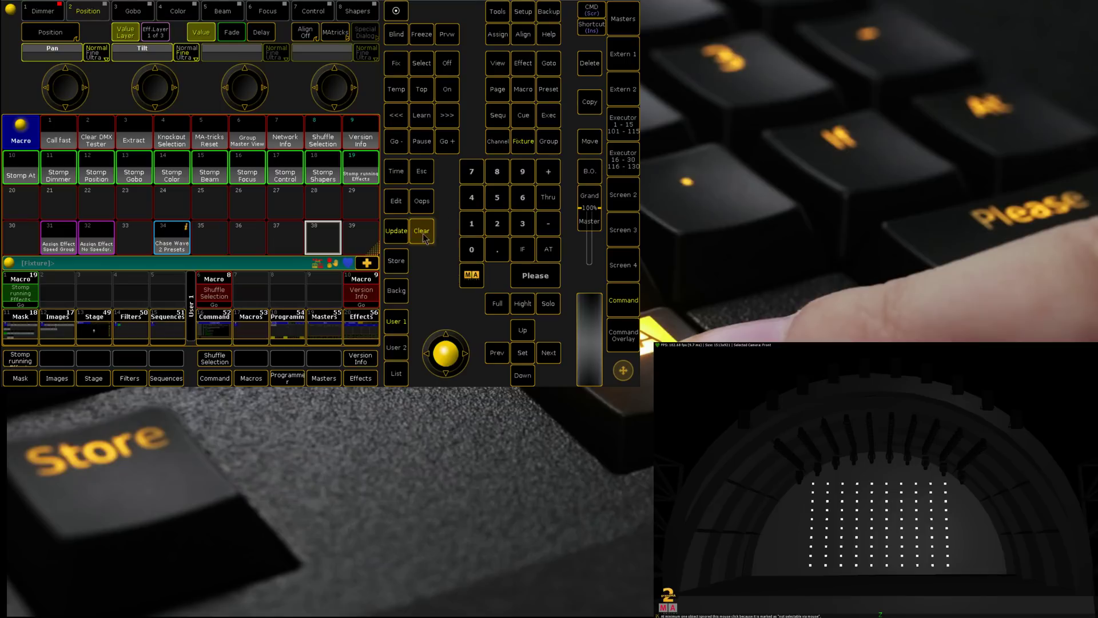
# Examine the demo show "demo dimmer and more.show.gz" and its version history, and leave the backup dialog without loading it
pyautogui.click(548, 13)
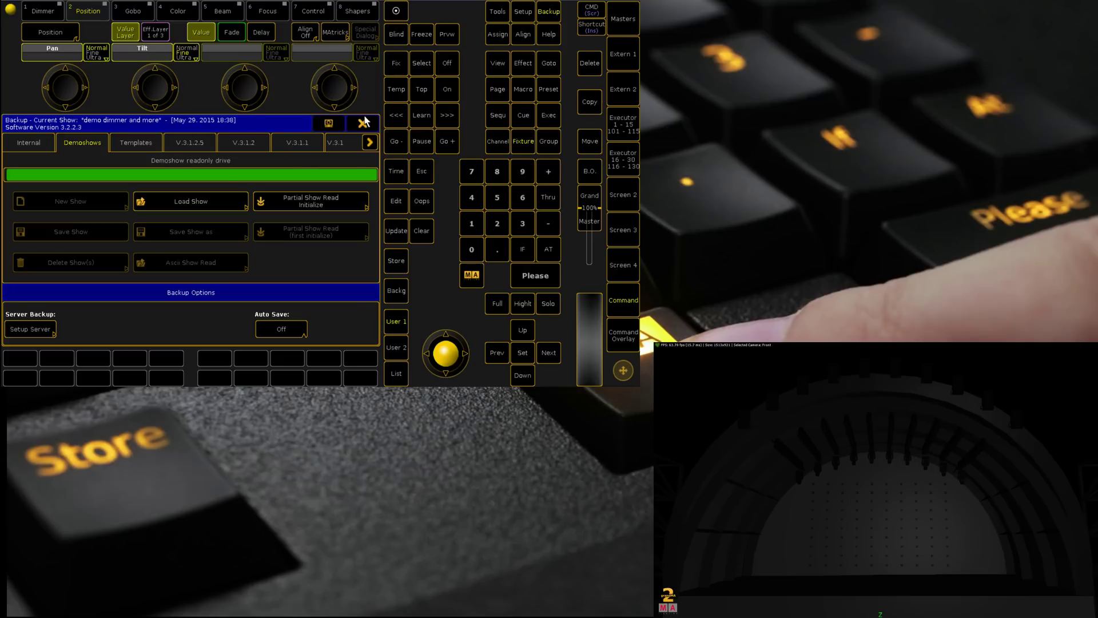
pyautogui.click(214, 200)
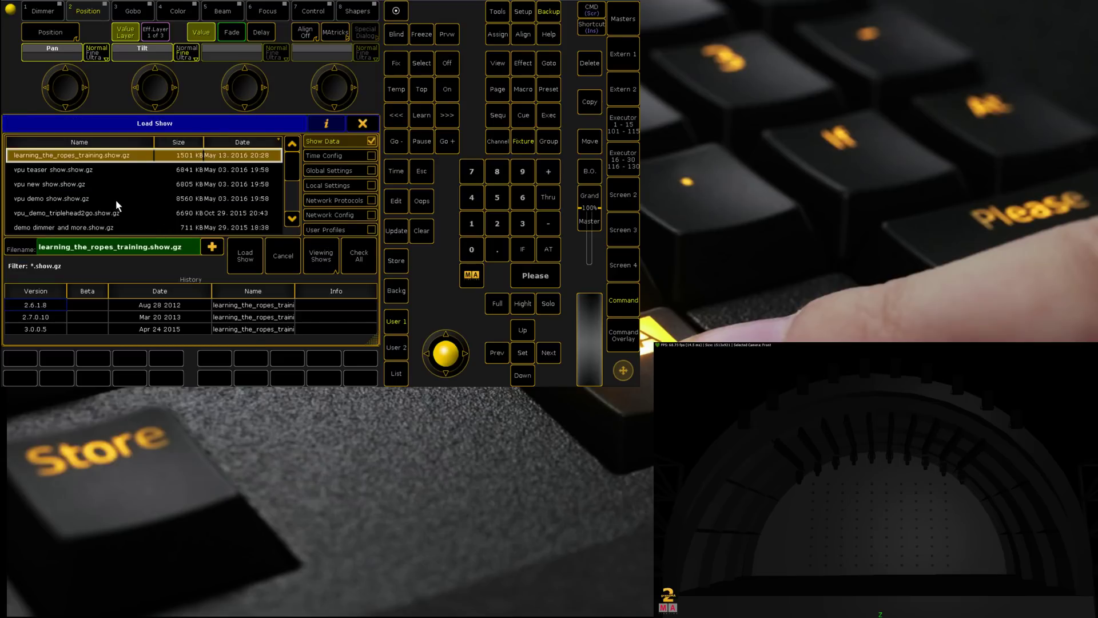
pyautogui.scroll(-5, 89, 208)
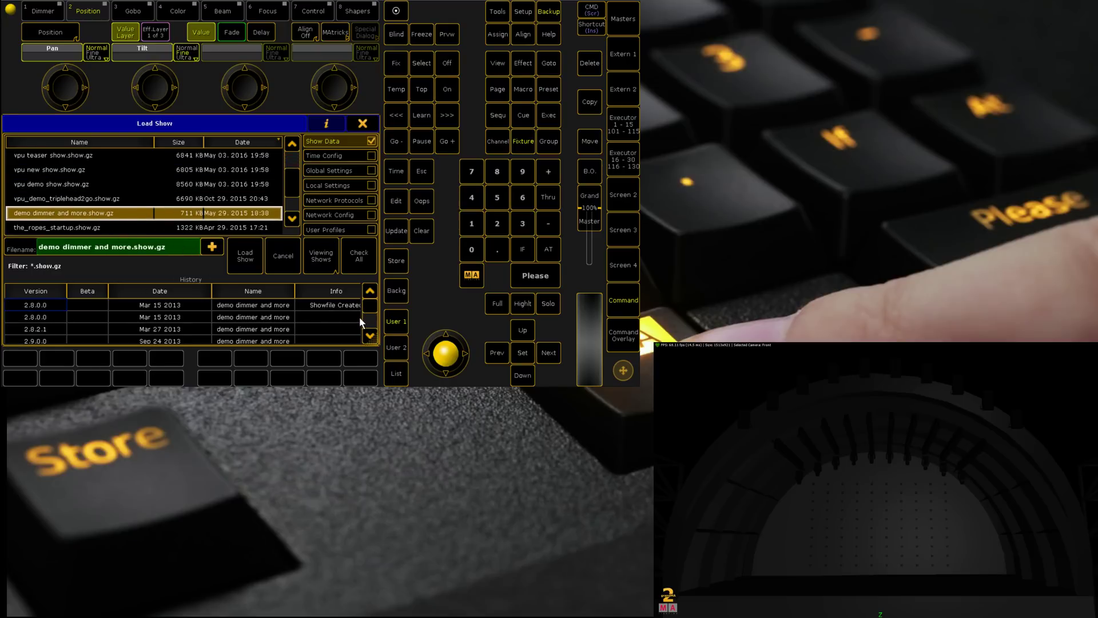
pyautogui.scroll(-5, 372, 312)
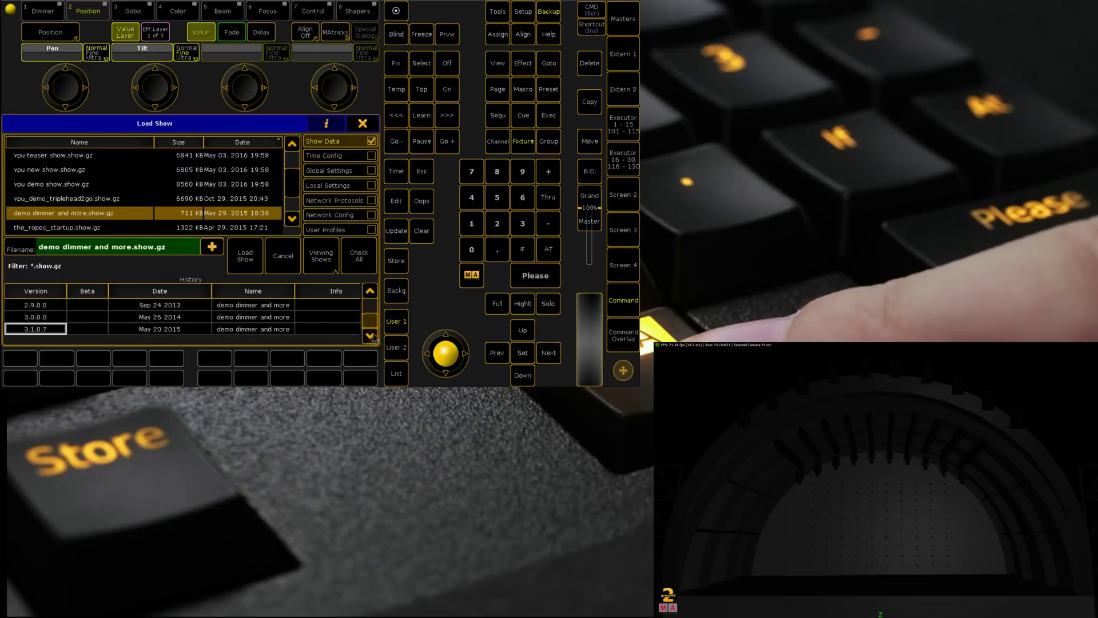
pyautogui.scroll(1, 372, 320)
pyautogui.scroll(-1, 372, 320)
pyautogui.click(371, 122)
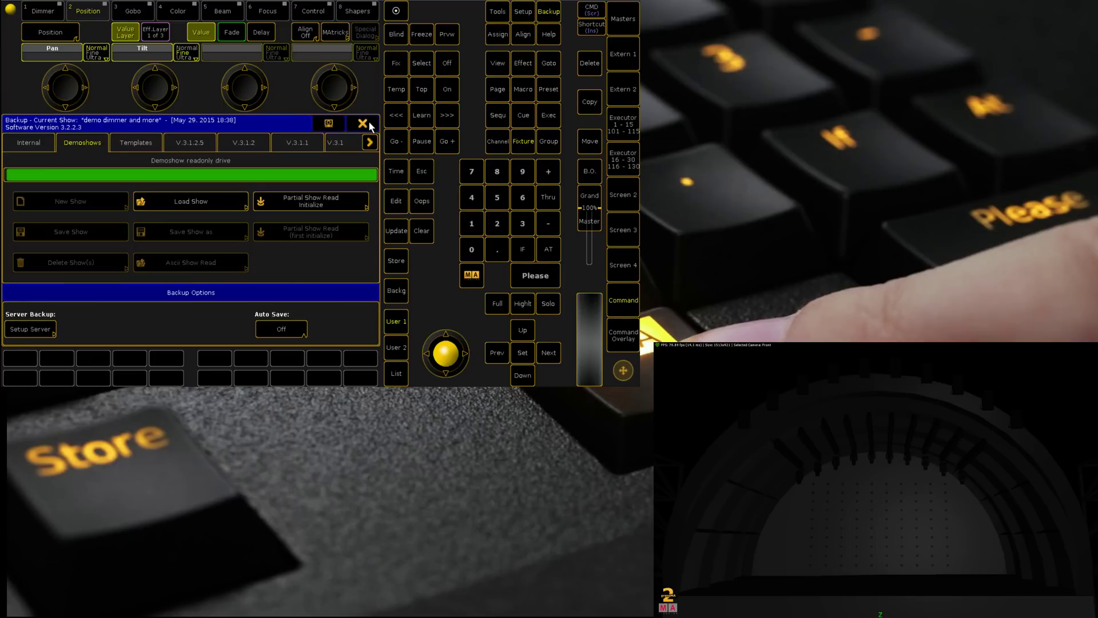
pyautogui.click(369, 123)
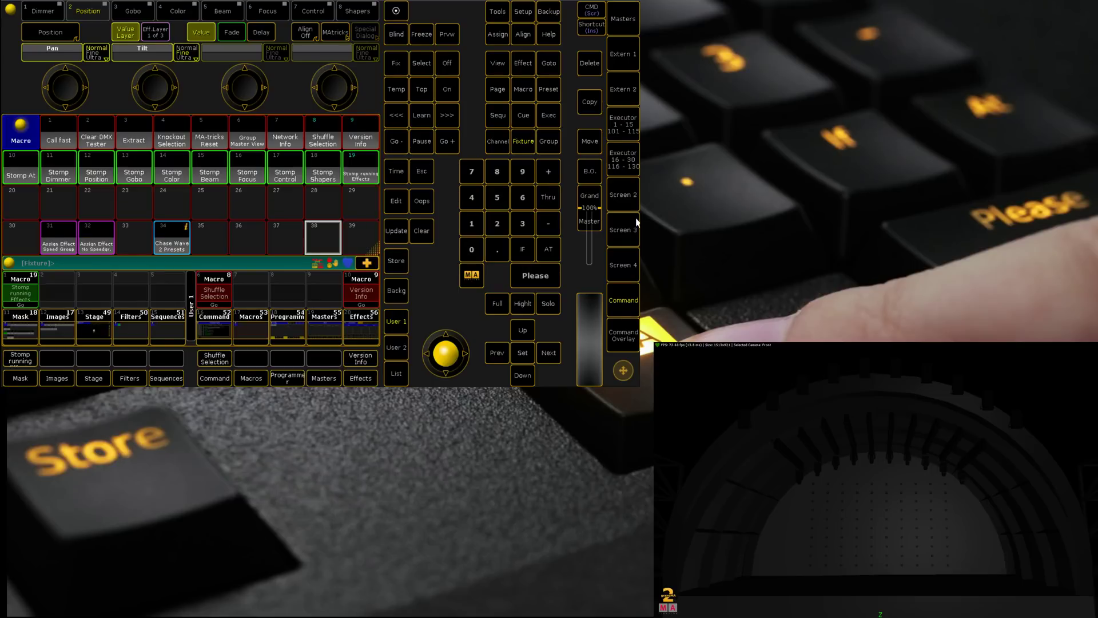
pyautogui.click(623, 230)
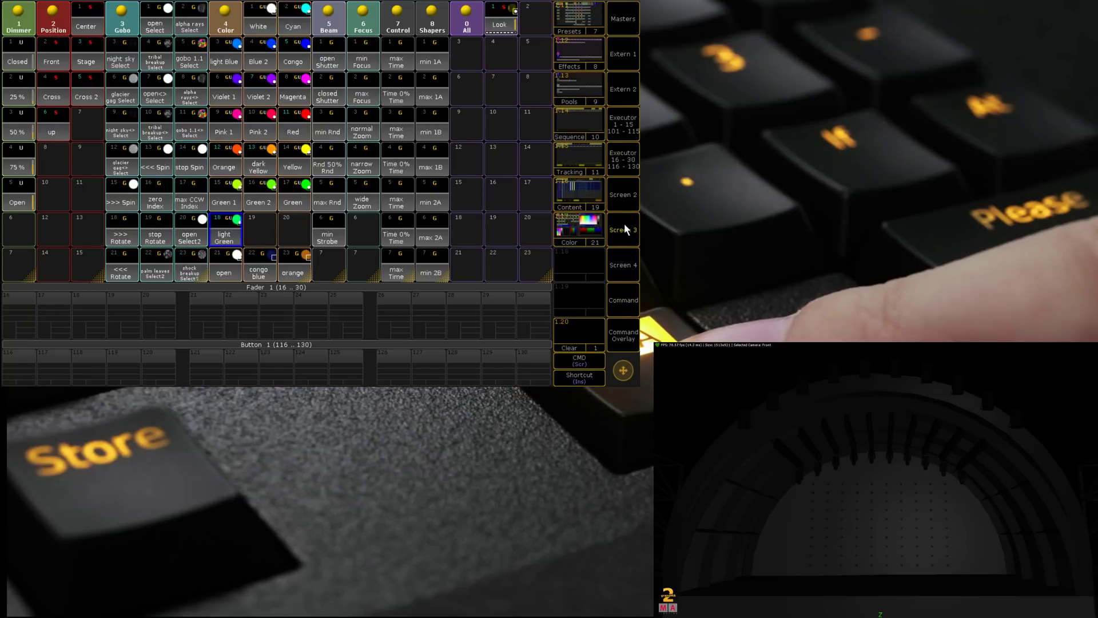
pyautogui.click(623, 194)
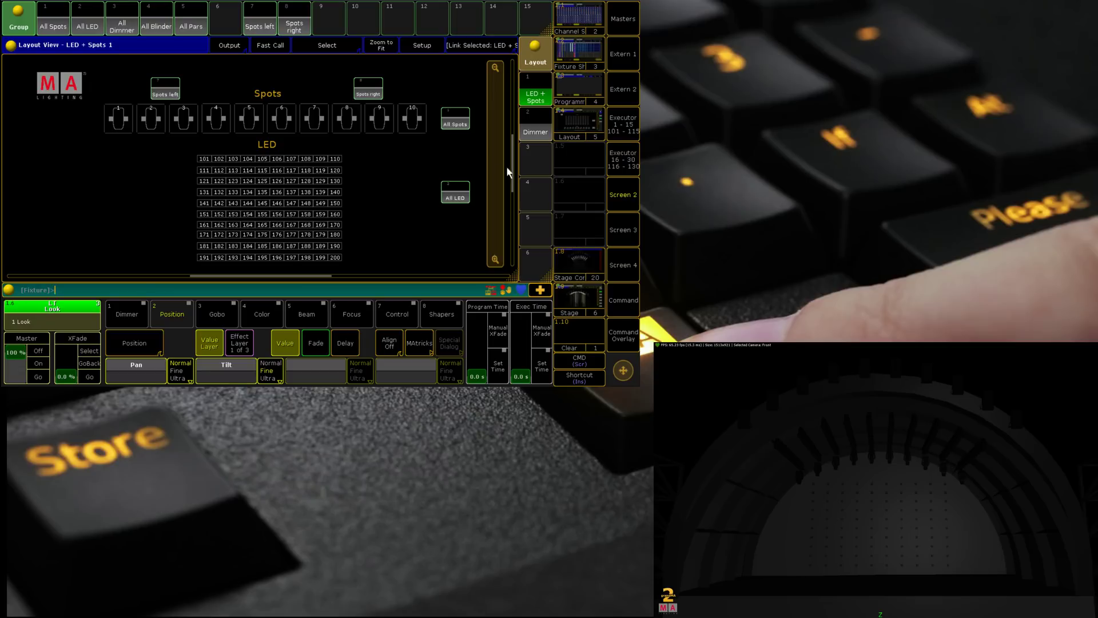
# Select fixtures 100 Thru 200 and turn them on
pyautogui.click(633, 297)
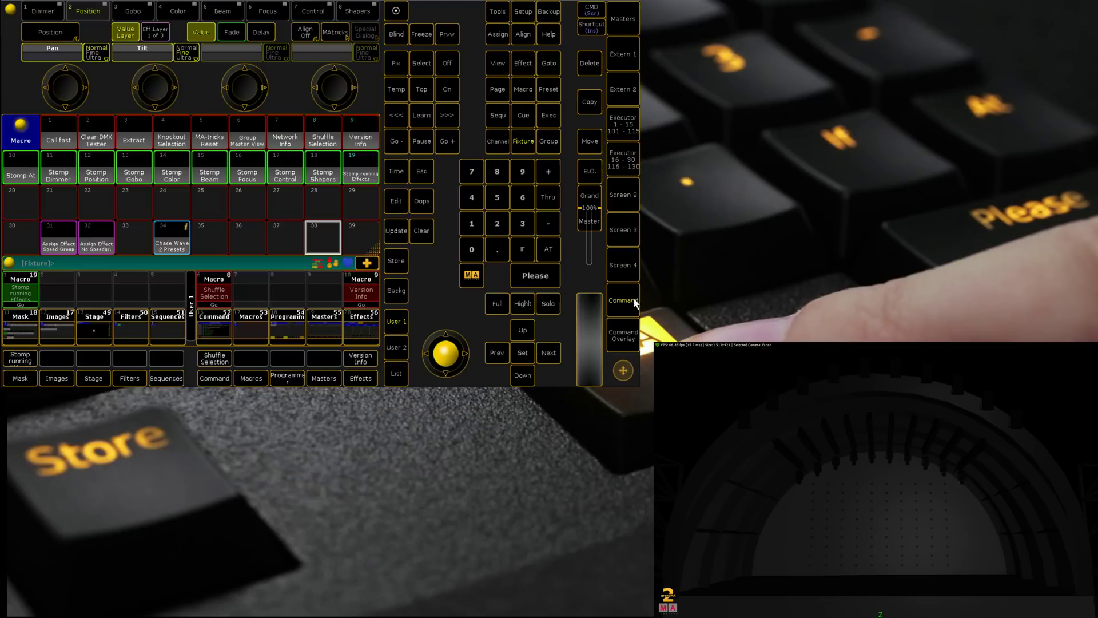
pyautogui.click(472, 226)
pyautogui.click(473, 247)
pyautogui.click(472, 248)
pyautogui.click(549, 194)
pyautogui.click(504, 224)
pyautogui.click(480, 250)
pyautogui.click(479, 250)
pyautogui.click(535, 275)
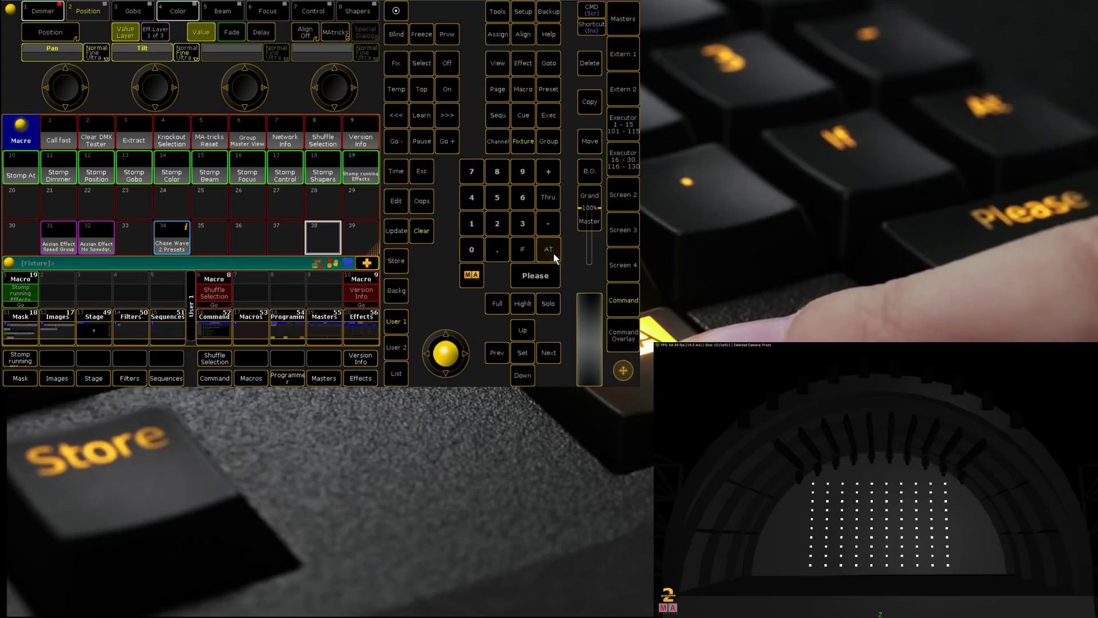
# Frame the lit LED matrix closely and head-on in the 3D view
pyautogui.scroll(5, 852, 562)
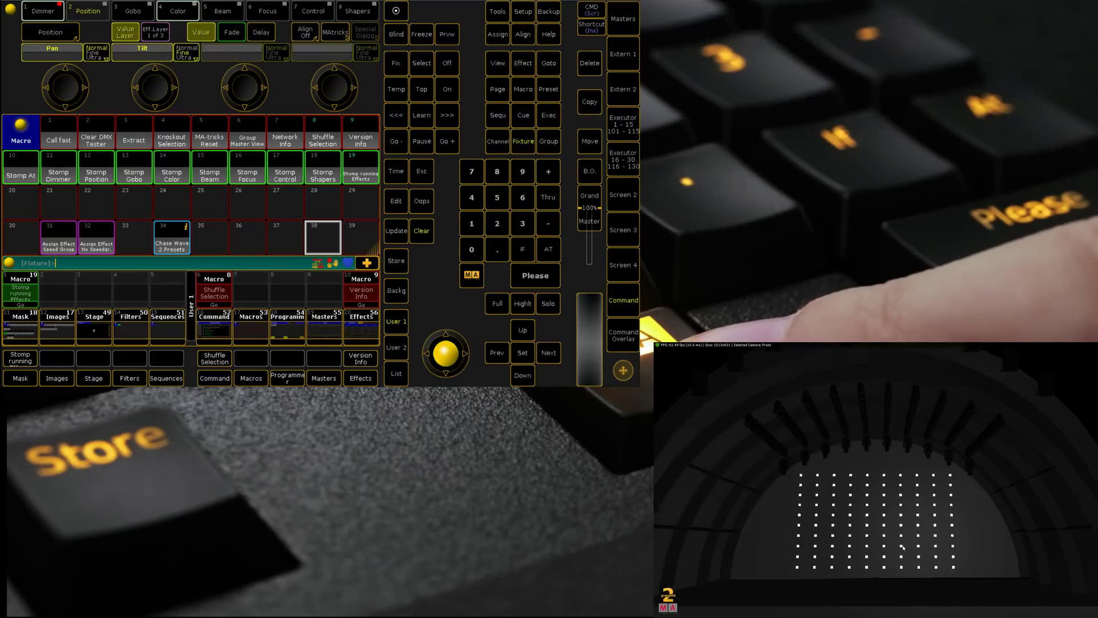
pyautogui.scroll(3, 852, 561)
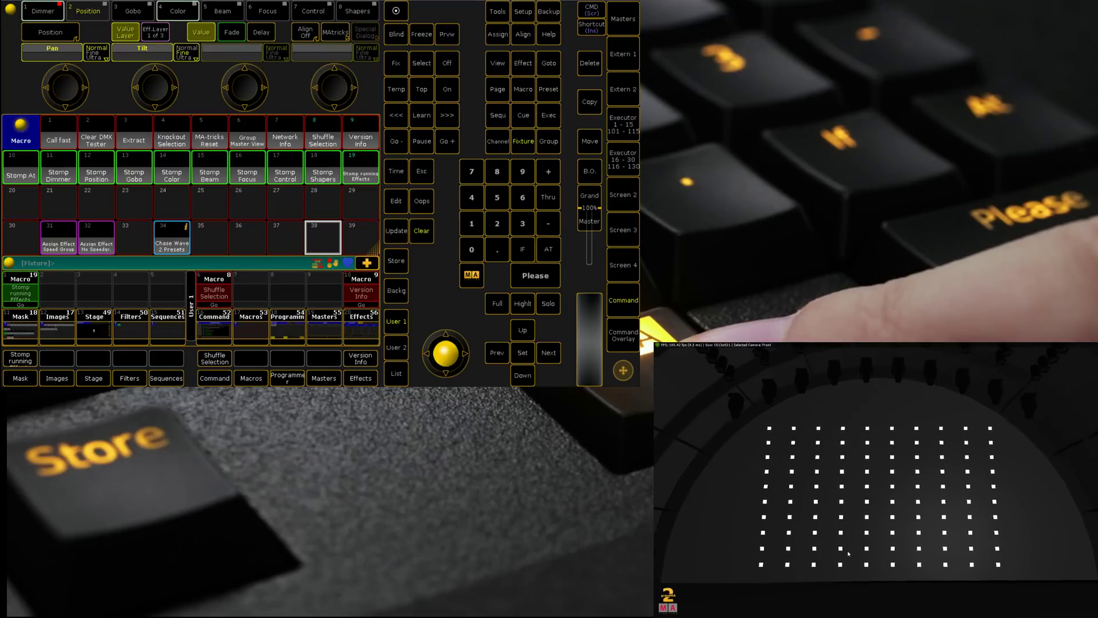
pyautogui.moveTo(852, 561); pyautogui.dragTo(852, 530)
pyautogui.scroll(2, 852, 549)
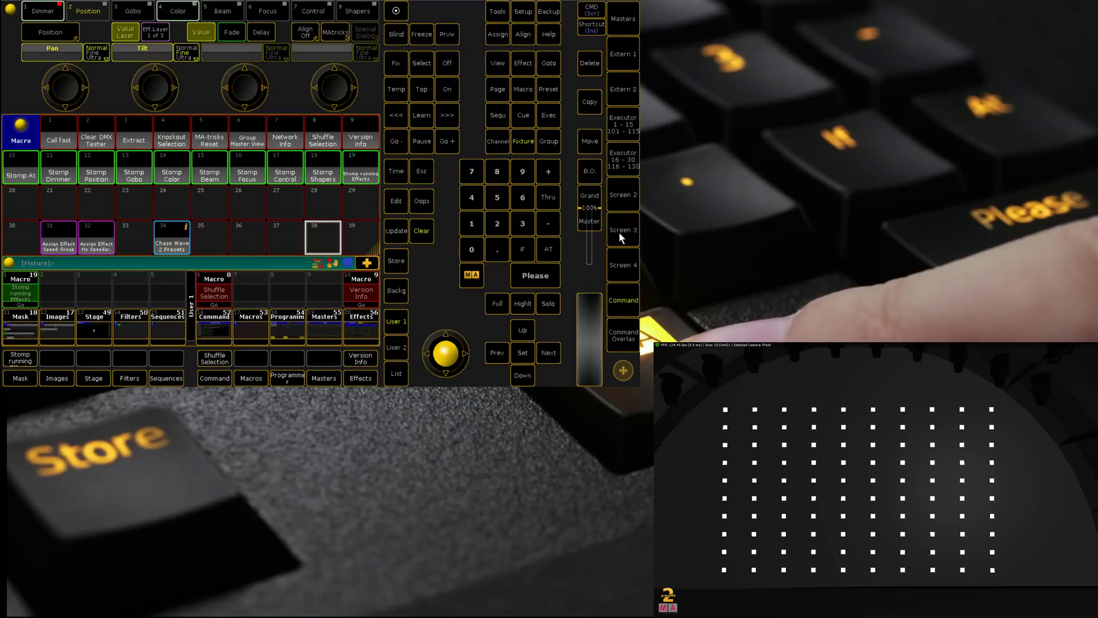
# Open the fixture positions of the LED layer from the patch and select all 100 LED fixtures
pyautogui.click(522, 12)
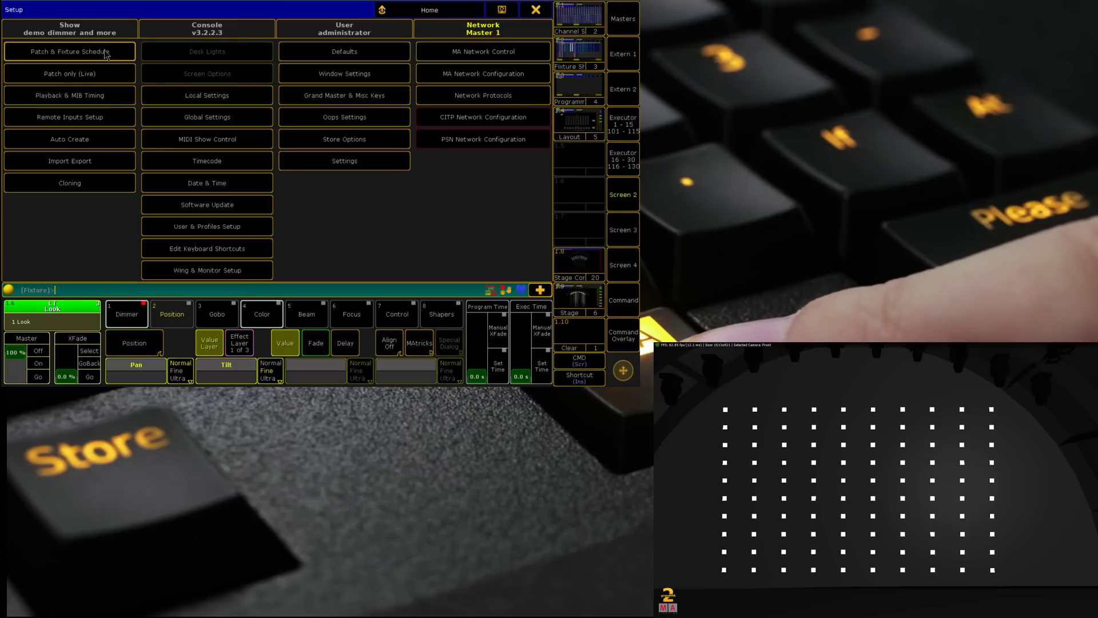
pyautogui.click(103, 42)
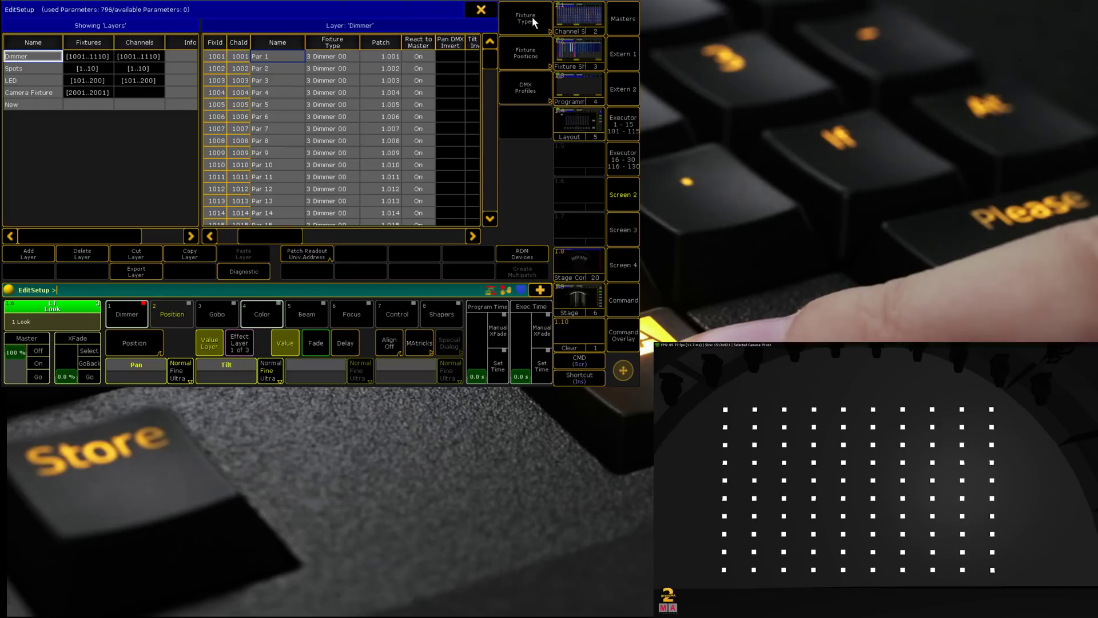
pyautogui.click(526, 49)
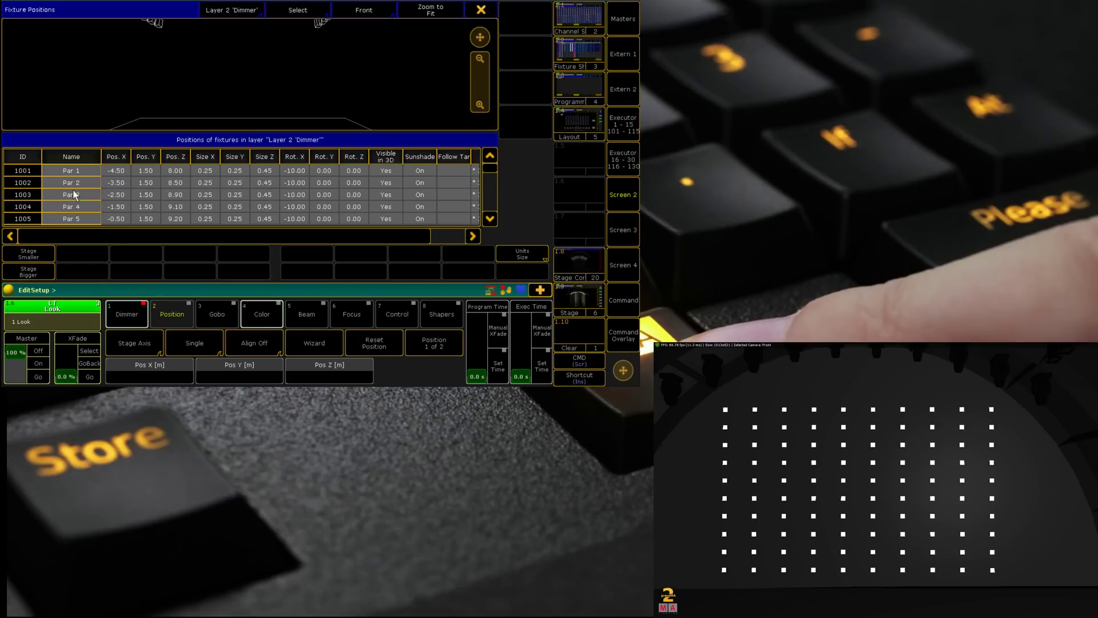
pyautogui.click(246, 17)
pyautogui.click(247, 16)
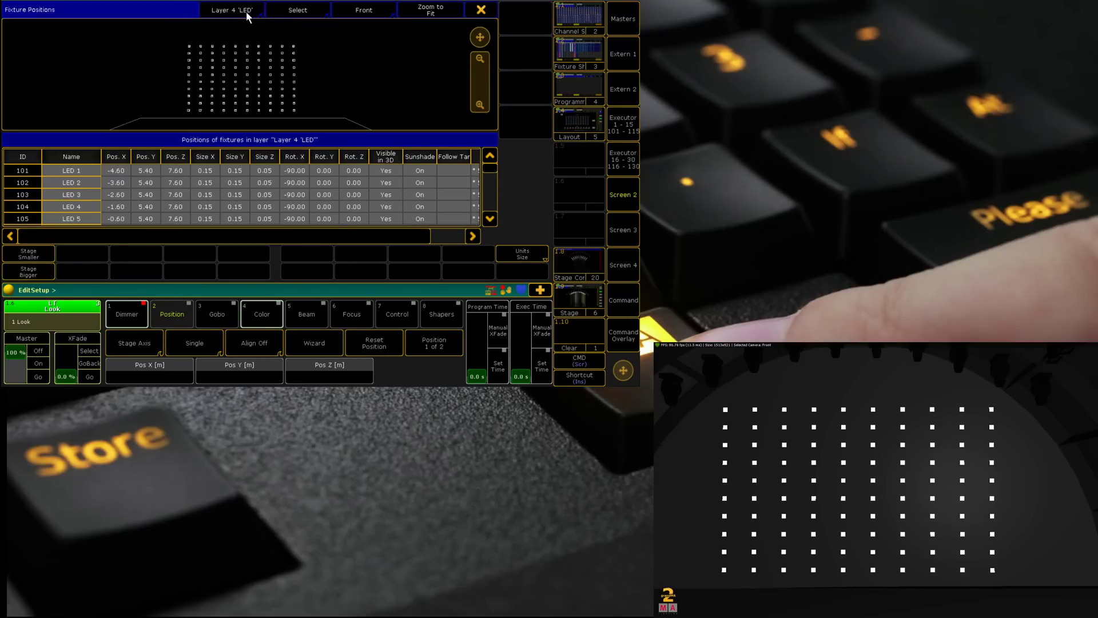
pyautogui.moveTo(325, 40); pyautogui.dragTo(156, 114)
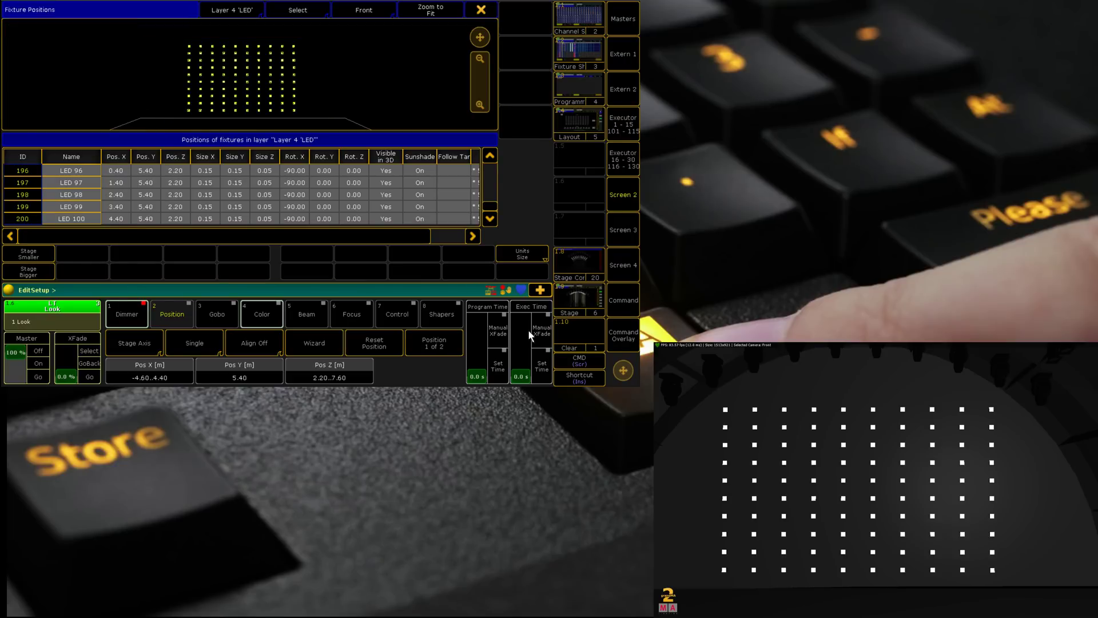
# Examine the Matrix2D settings in the Arrangement Wizard, leave the setup without applying them and show the LED + Spots layout
pyautogui.click(313, 344)
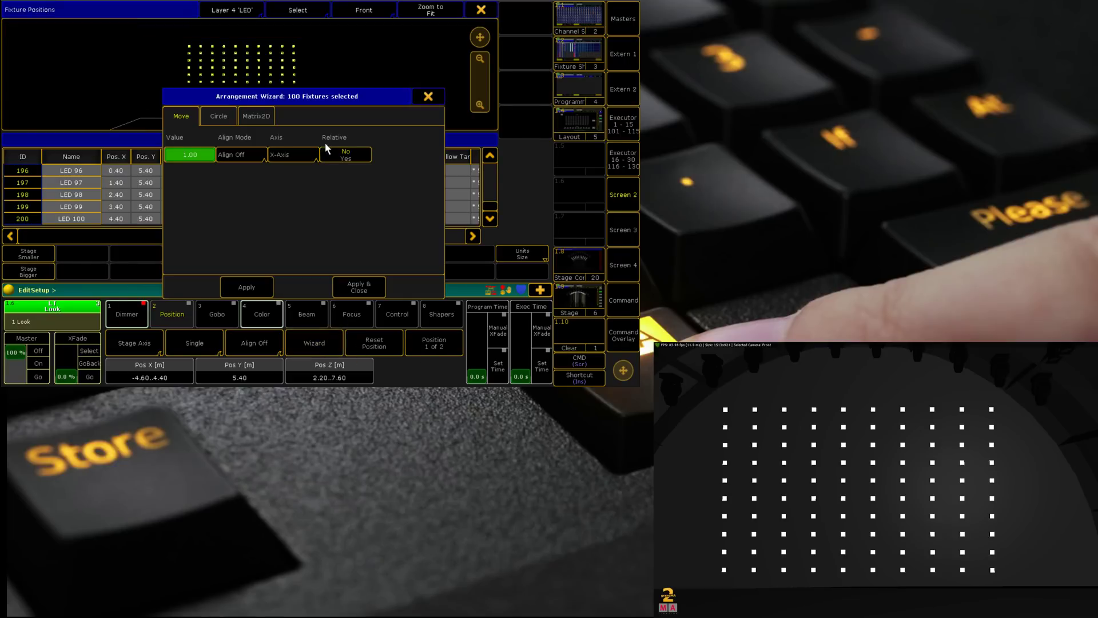
pyautogui.click(256, 115)
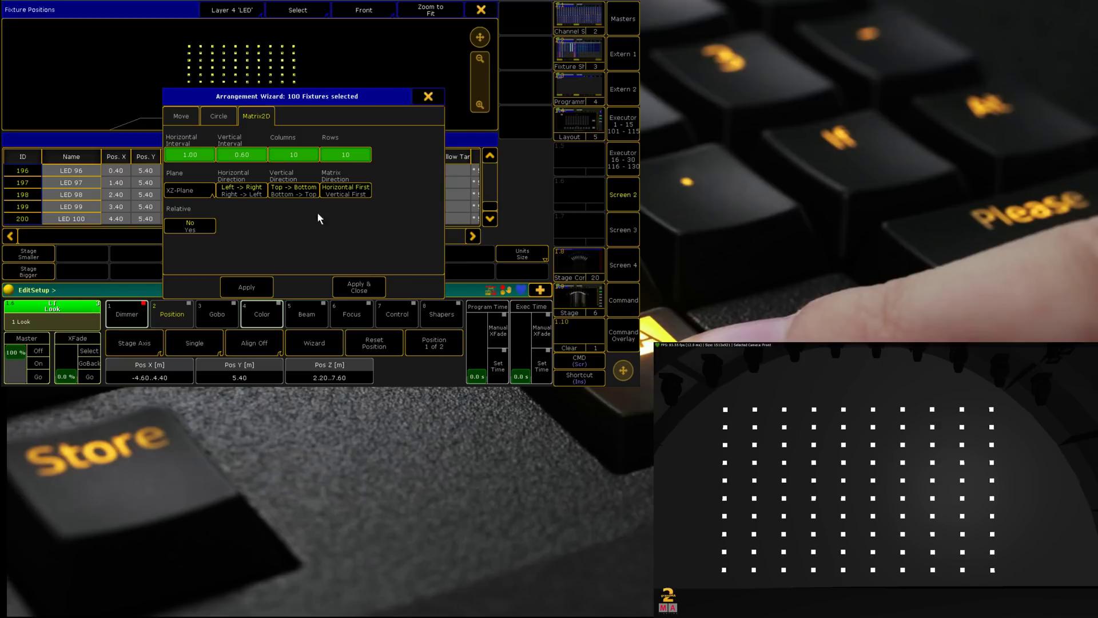
pyautogui.click(430, 97)
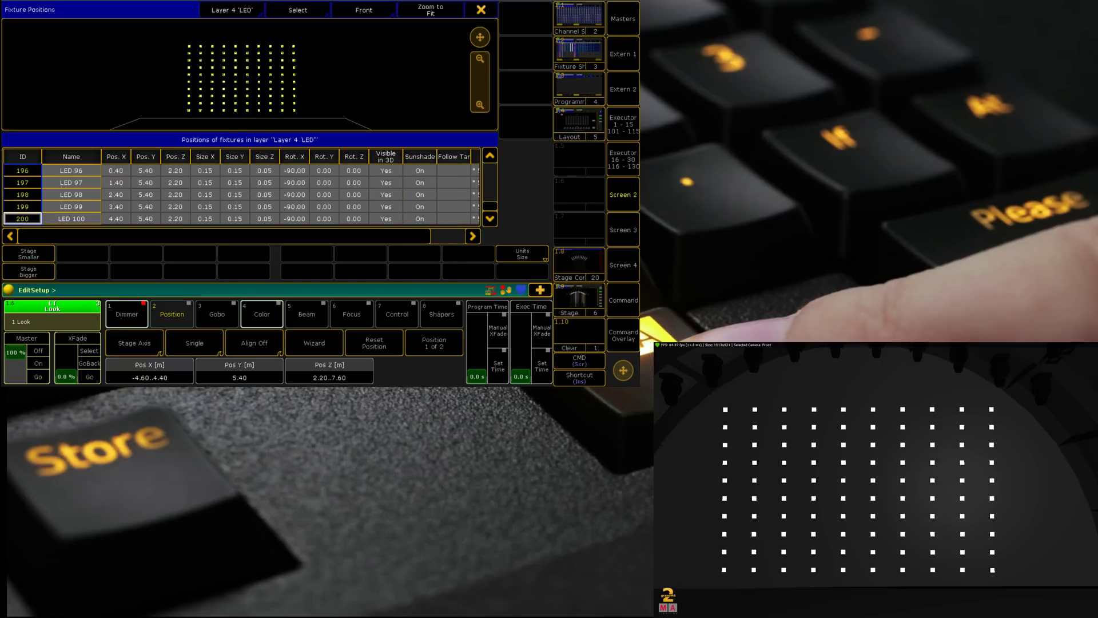
pyautogui.click(481, 12)
pyautogui.click(480, 11)
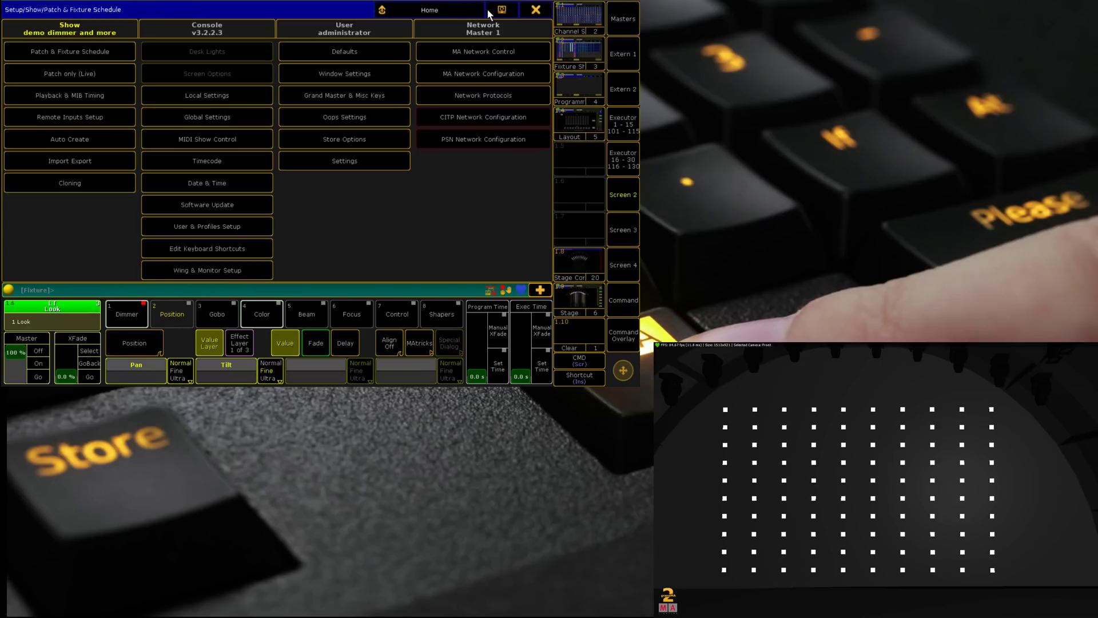
pyautogui.click(537, 10)
pyautogui.click(636, 197)
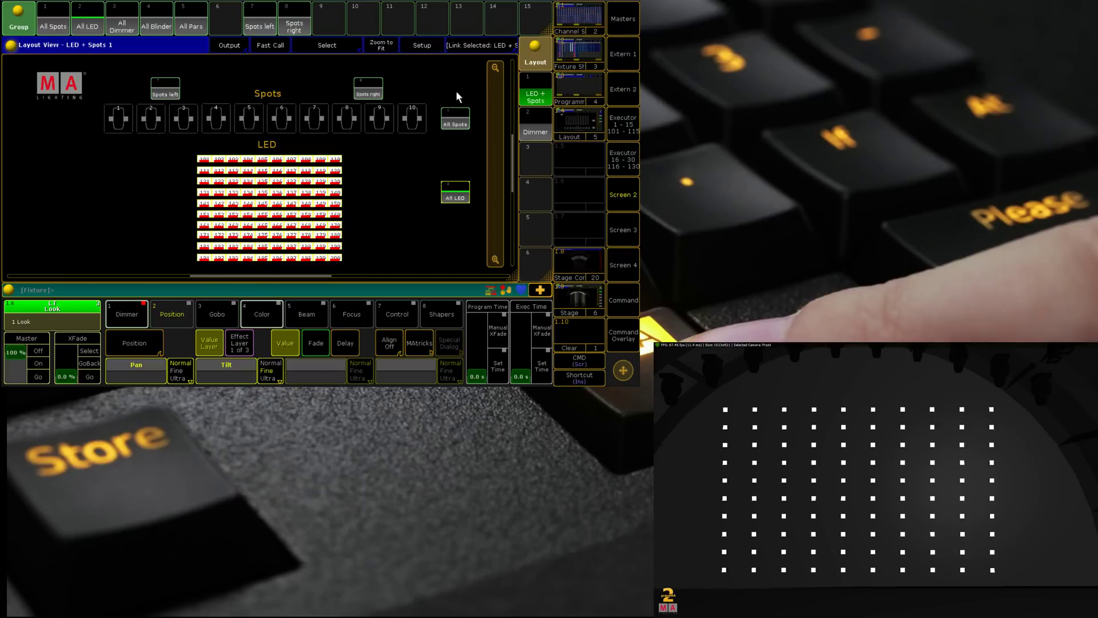
# Clear the LED fixture selection and its active values from the programmer
pyautogui.click(622, 335)
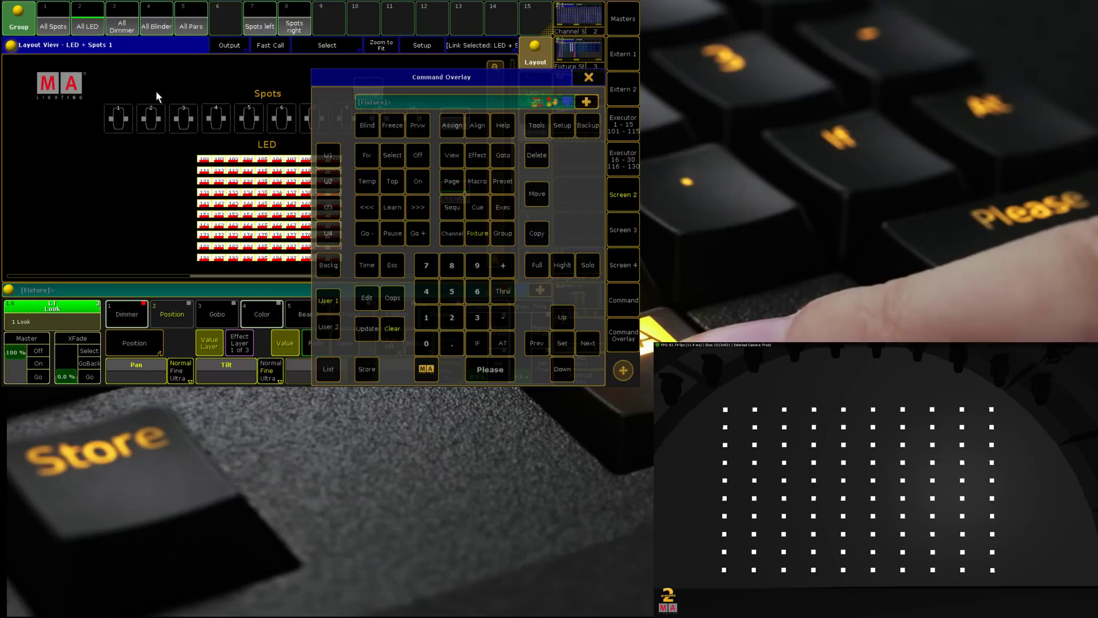
pyautogui.click(587, 79)
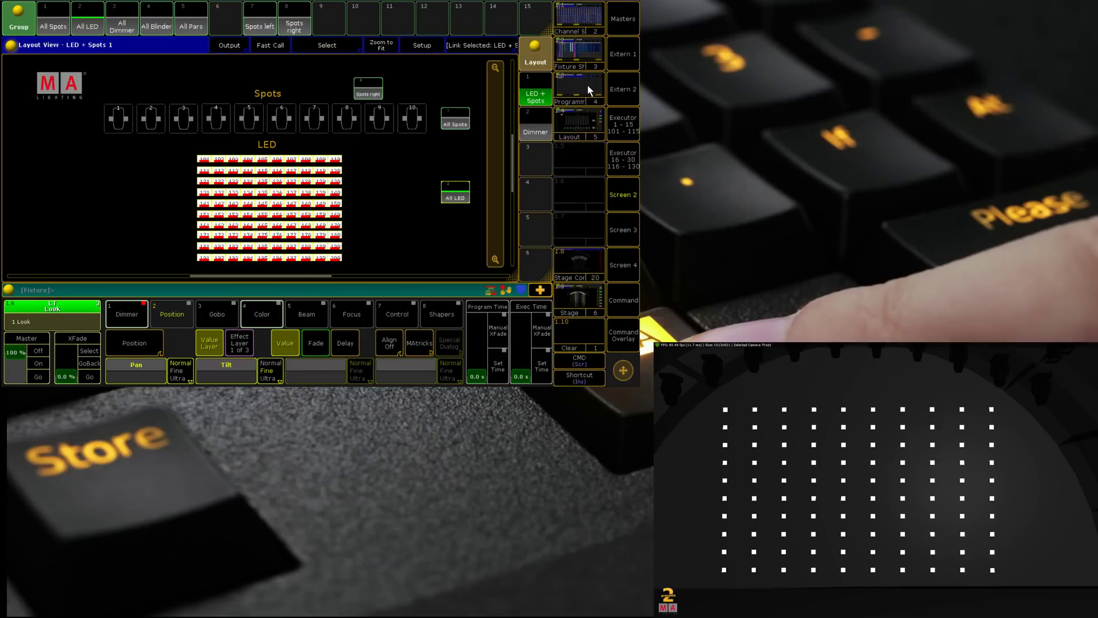
pyautogui.click(623, 340)
pyautogui.click(400, 331)
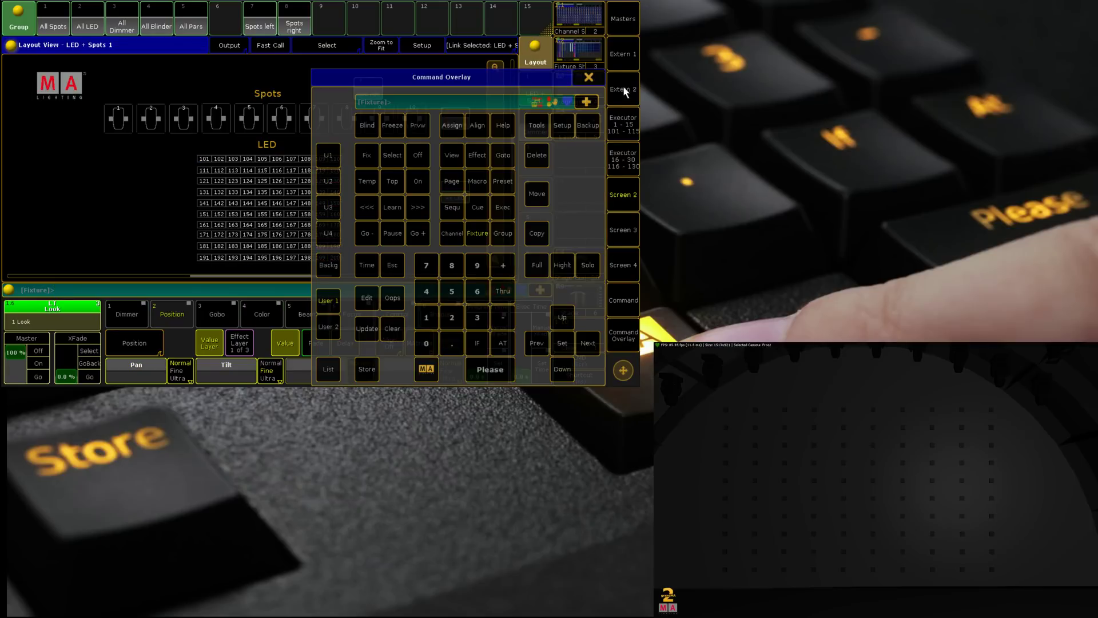
pyautogui.click(590, 78)
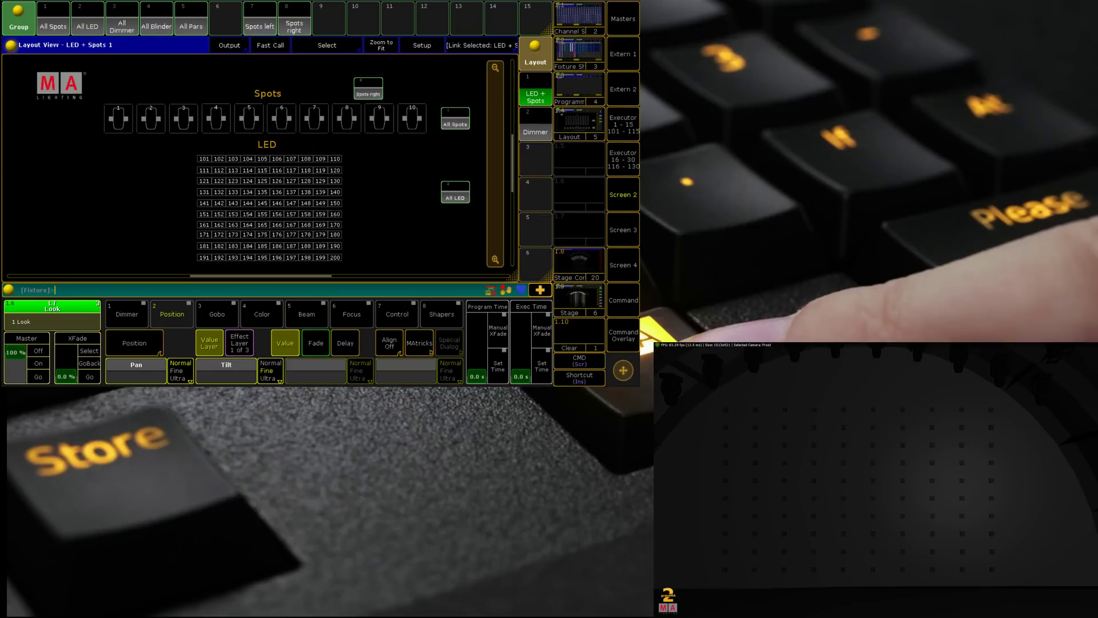
# Store an empty layout in slot 3 of the layout pool
pyautogui.click(625, 340)
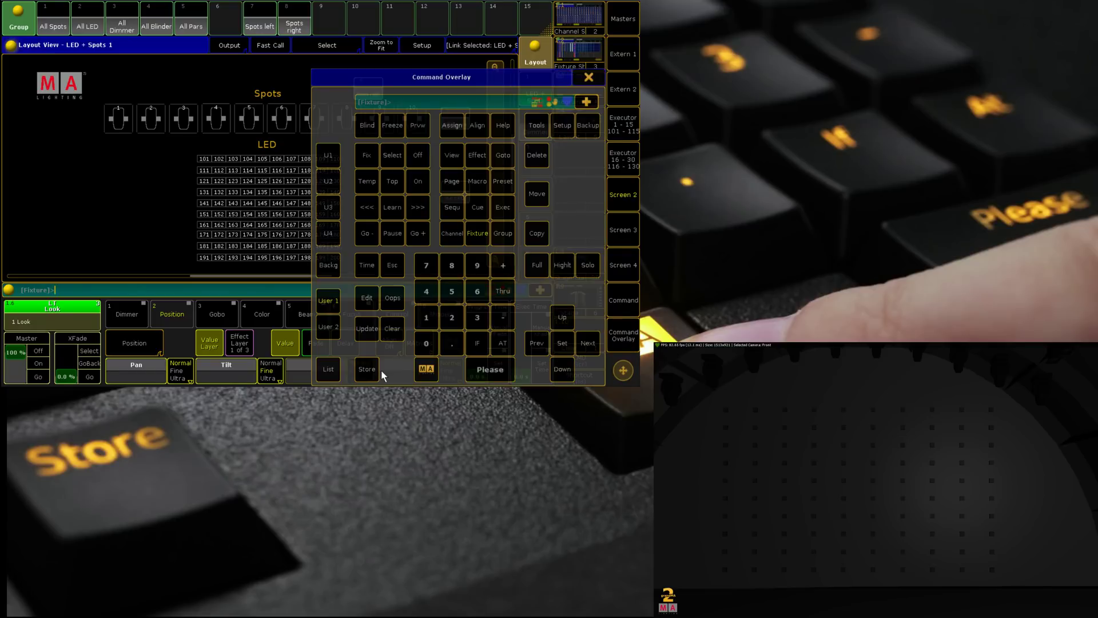
pyautogui.click(370, 357)
pyautogui.moveTo(470, 68); pyautogui.dragTo(209, 65)
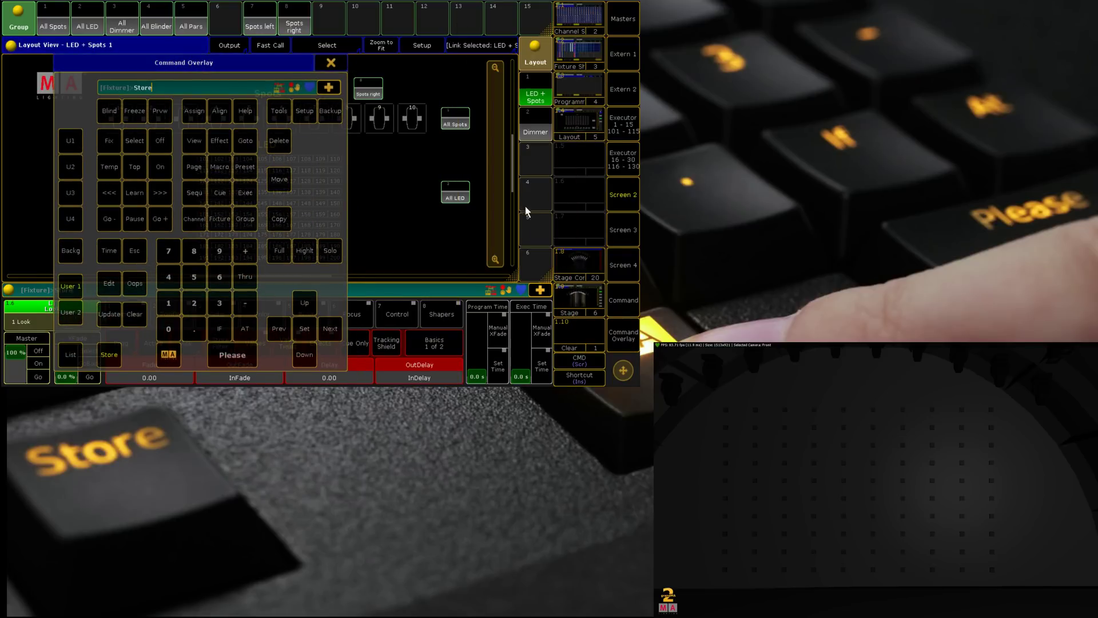
pyautogui.click(535, 159)
pyautogui.click(331, 63)
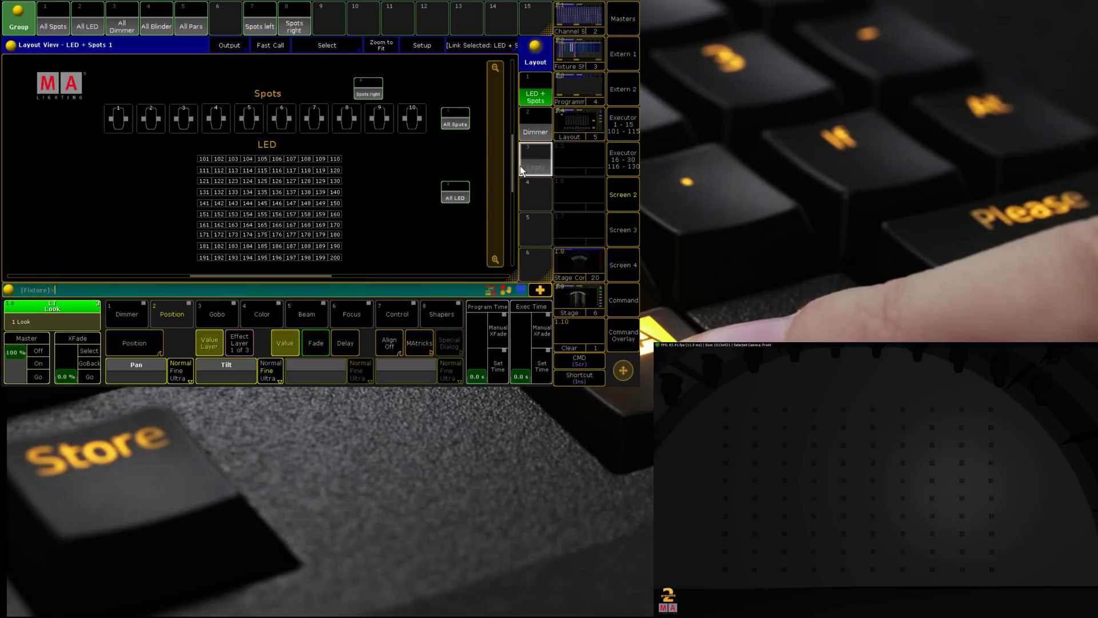
# Select fixtures 100 Thru 200 and clear the selection
pyautogui.click(623, 335)
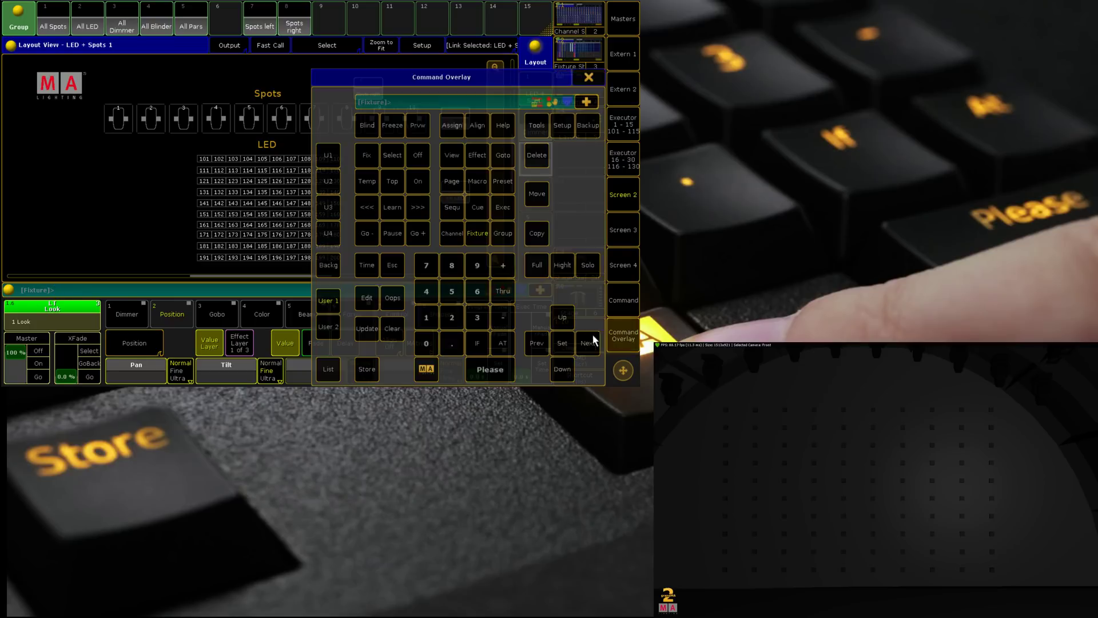
pyautogui.click(429, 314)
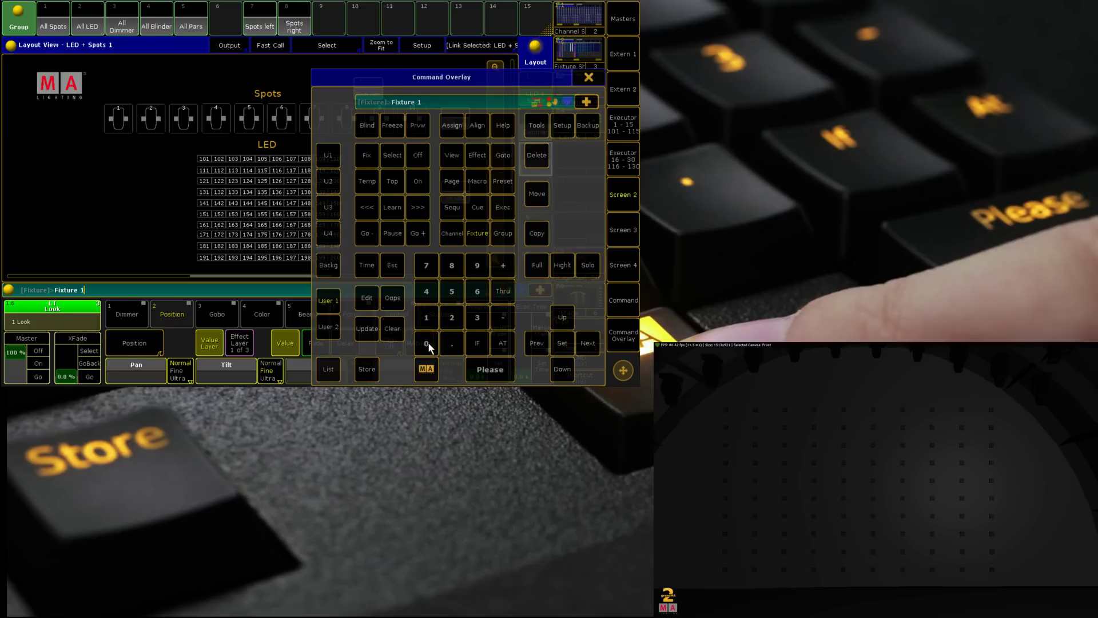
pyautogui.click(428, 342)
pyautogui.click(429, 342)
pyautogui.click(503, 289)
pyautogui.click(453, 318)
pyautogui.click(433, 342)
pyautogui.click(493, 371)
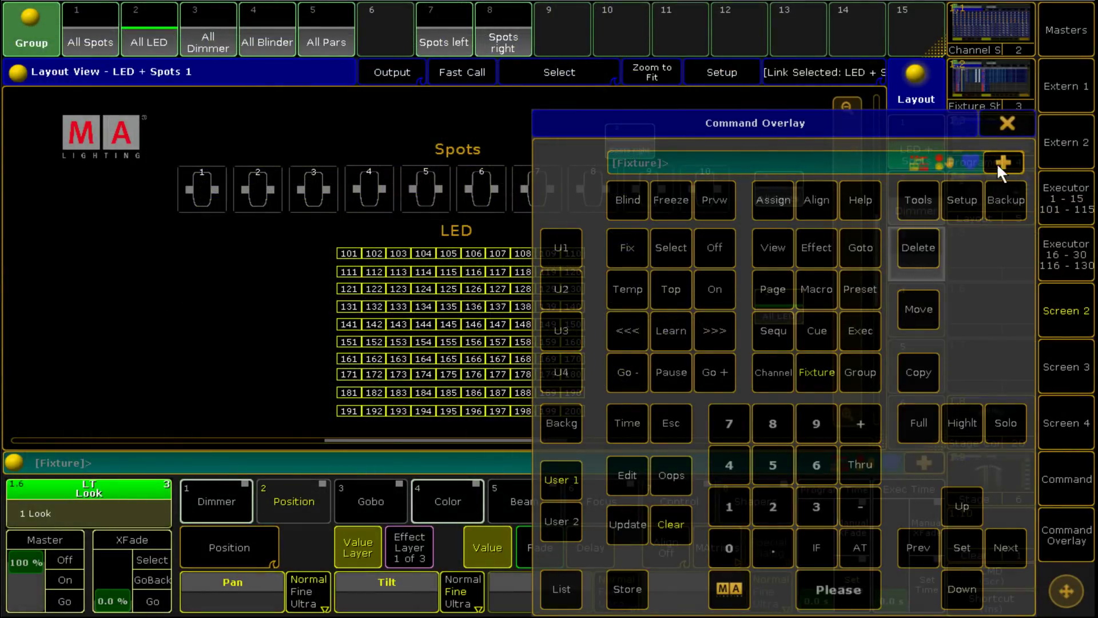
pyautogui.click(672, 529)
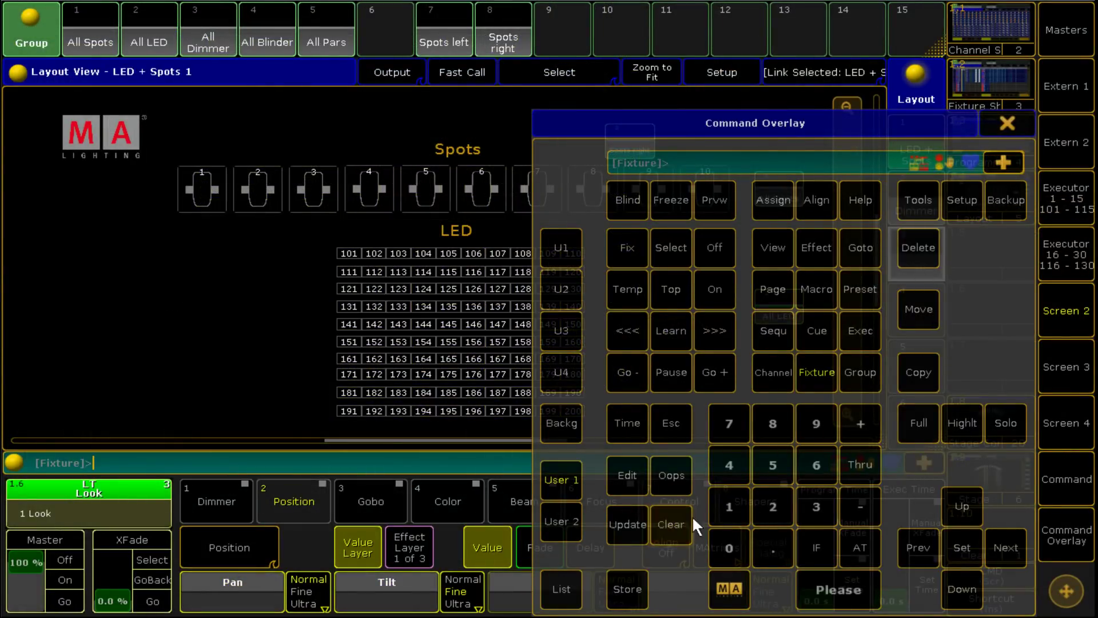
# Select fixtures 100 Thru 200 for the new layout
pyautogui.write('100')
pyautogui.click(842, 480)
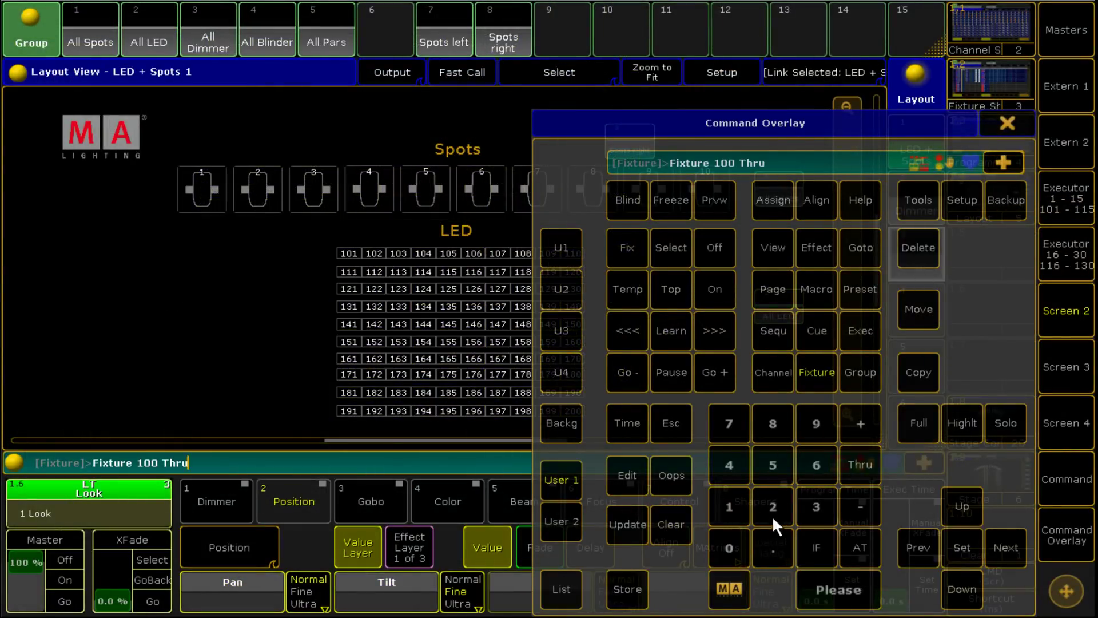
pyautogui.click(772, 512)
pyautogui.click(731, 546)
pyautogui.click(730, 546)
pyautogui.click(856, 605)
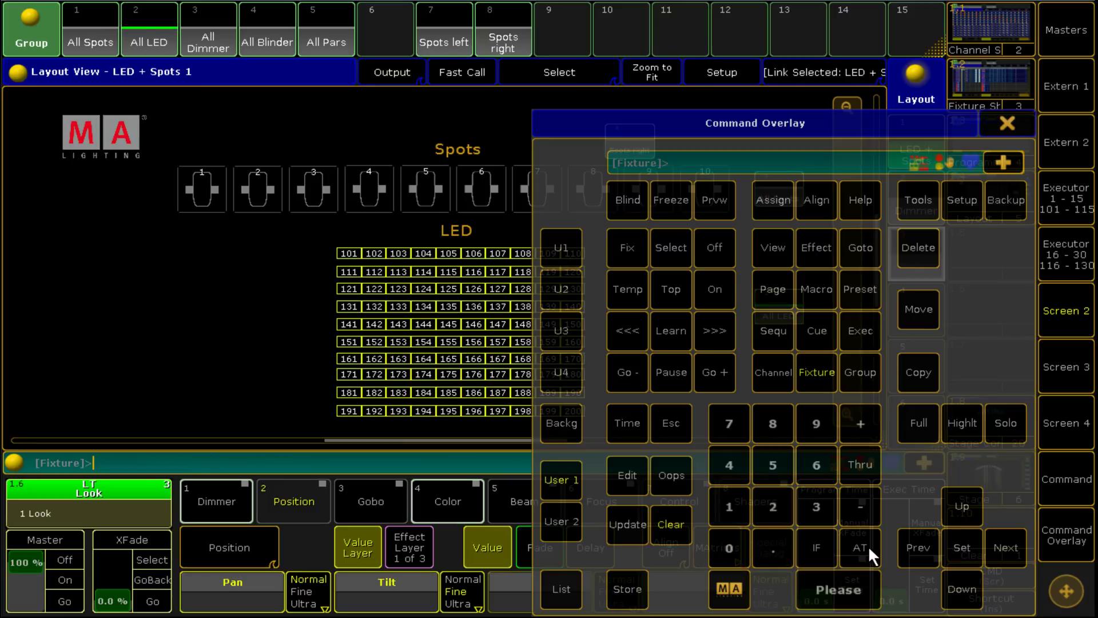
# Store the selected fixtures in layout 3 and show that layout in the layout view
pyautogui.click(635, 590)
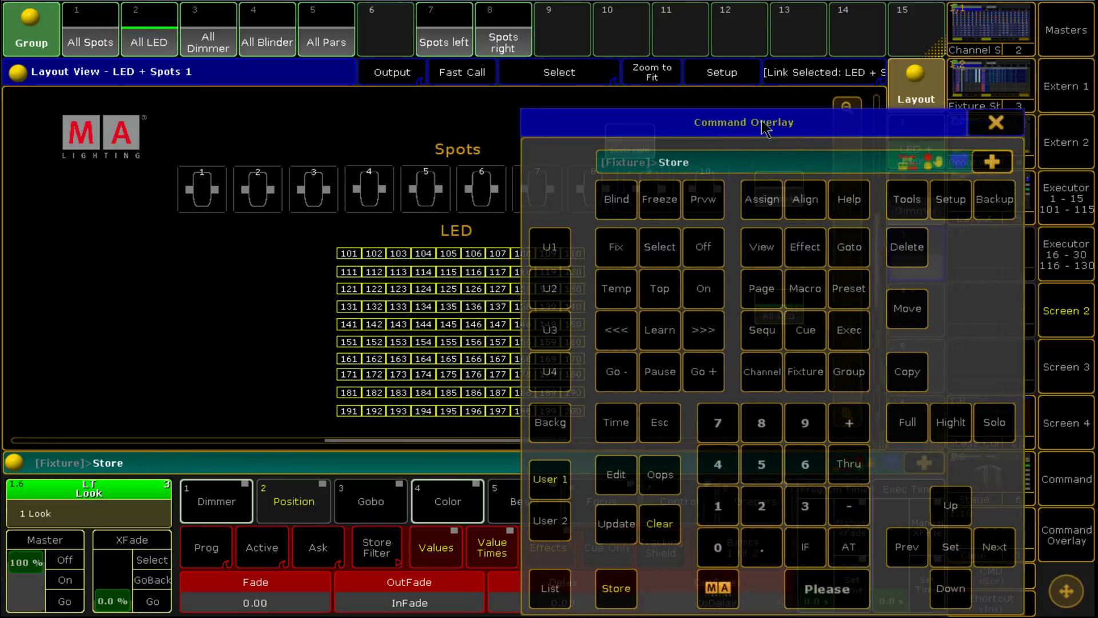
pyautogui.click(786, 128)
pyautogui.click(911, 254)
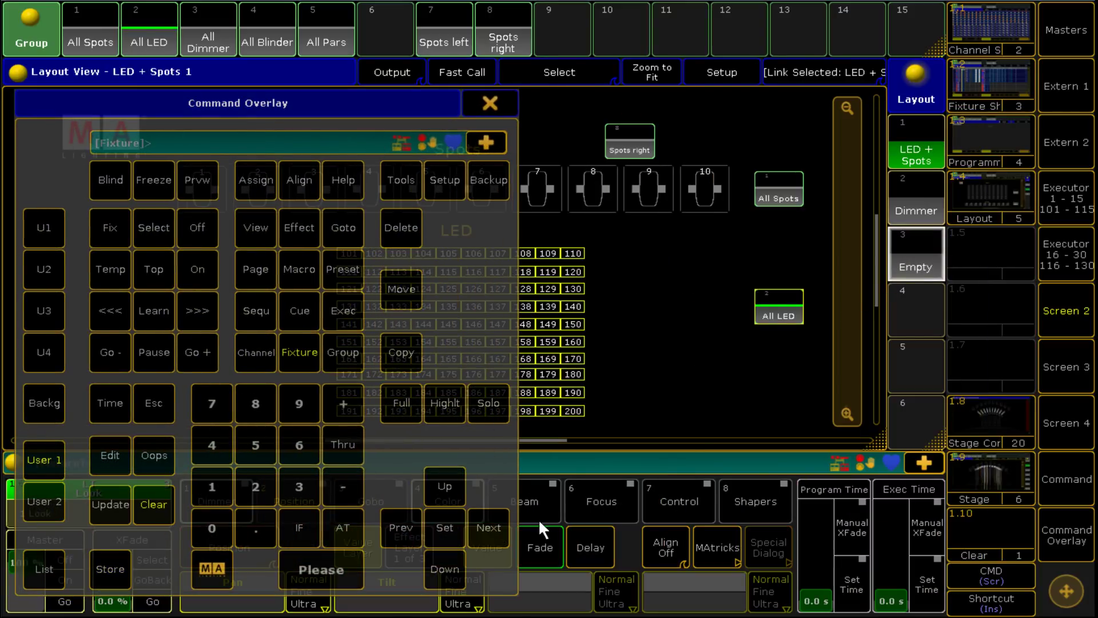
pyautogui.click(491, 98)
pyautogui.click(918, 266)
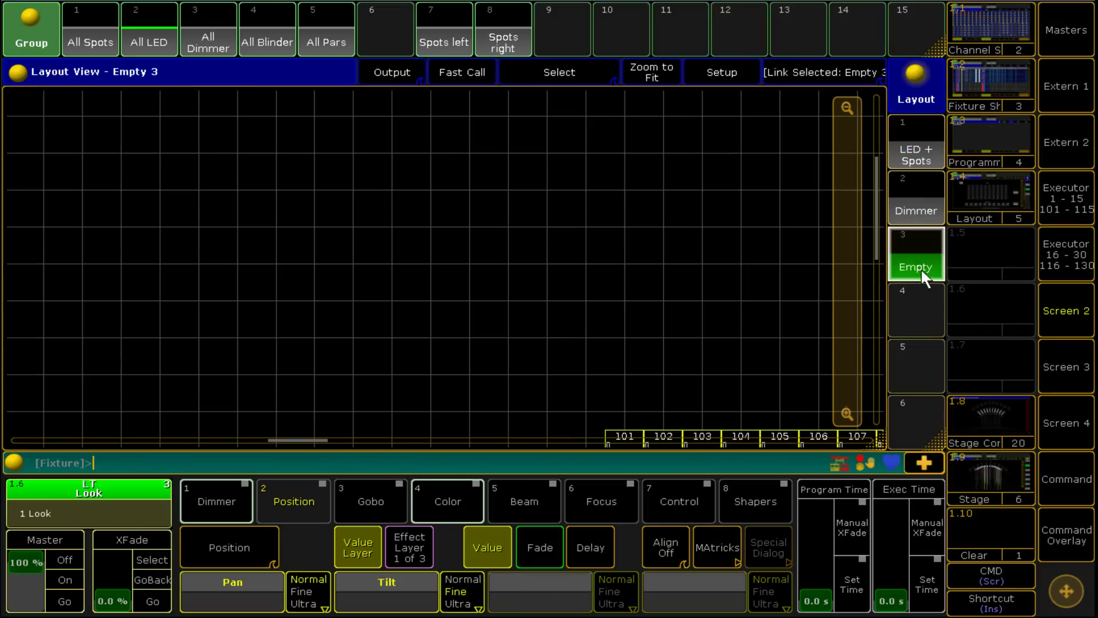
# Label layout 3 as PixMap and leave the command overlay
pyautogui.click(1067, 541)
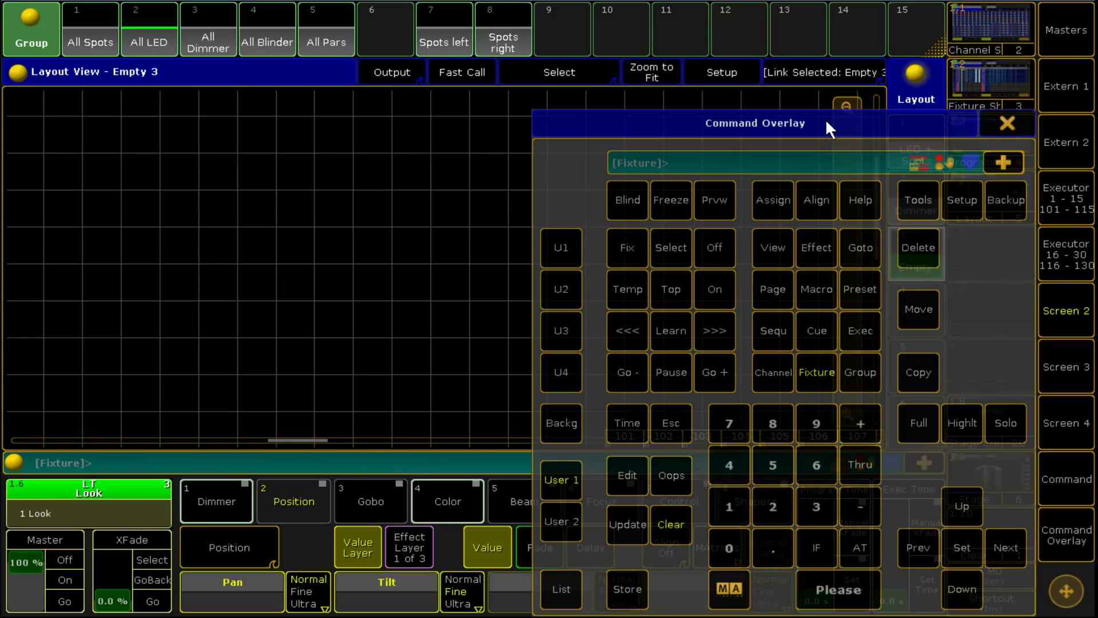
pyautogui.moveTo(825, 118); pyautogui.dragTo(397, 90)
pyautogui.click(349, 174)
pyautogui.click(349, 175)
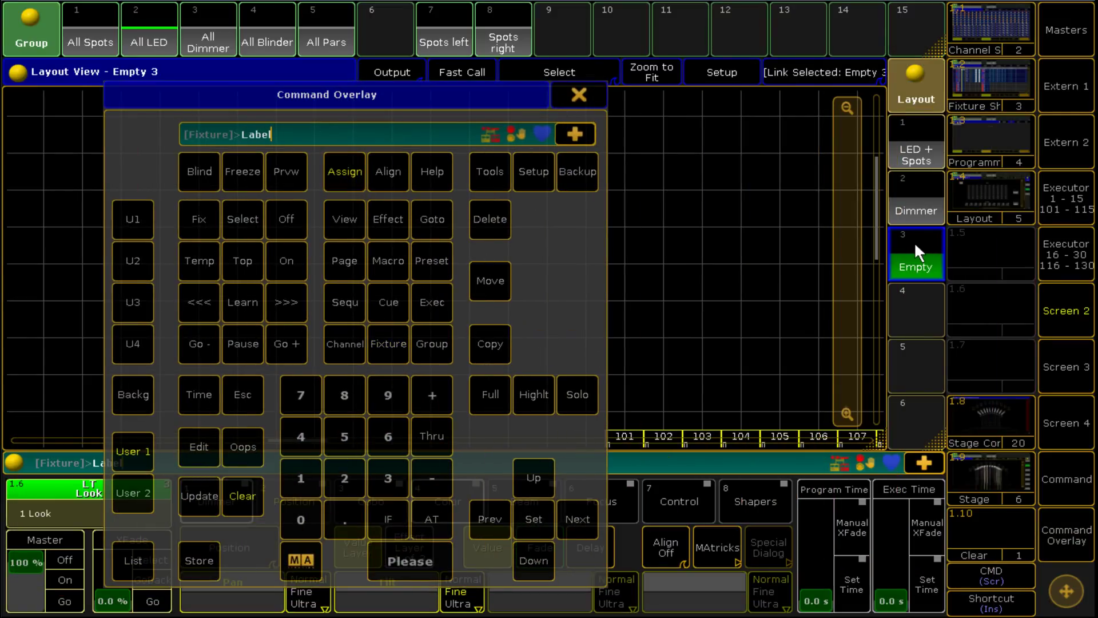
pyautogui.click(914, 241)
pyautogui.press('BackSpace')
pyautogui.write('L')
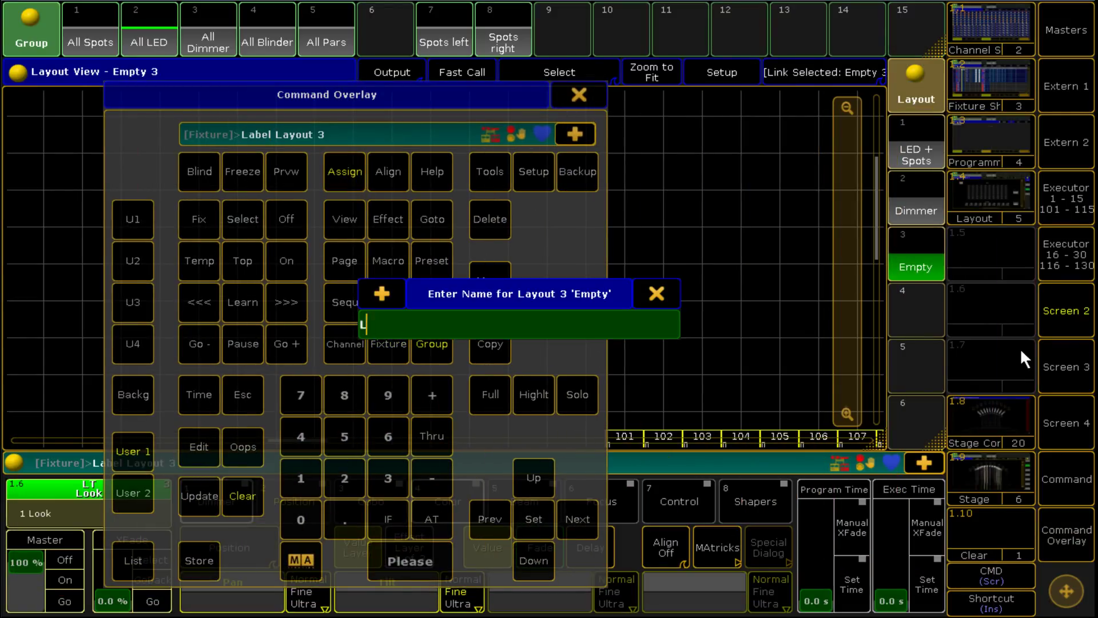
pyautogui.press('BackSpace')
pyautogui.write('PixMAp')
pyautogui.press('BackSpace')
pyautogui.press('BackSpace')
pyautogui.write('ap')
pyautogui.press('Return')
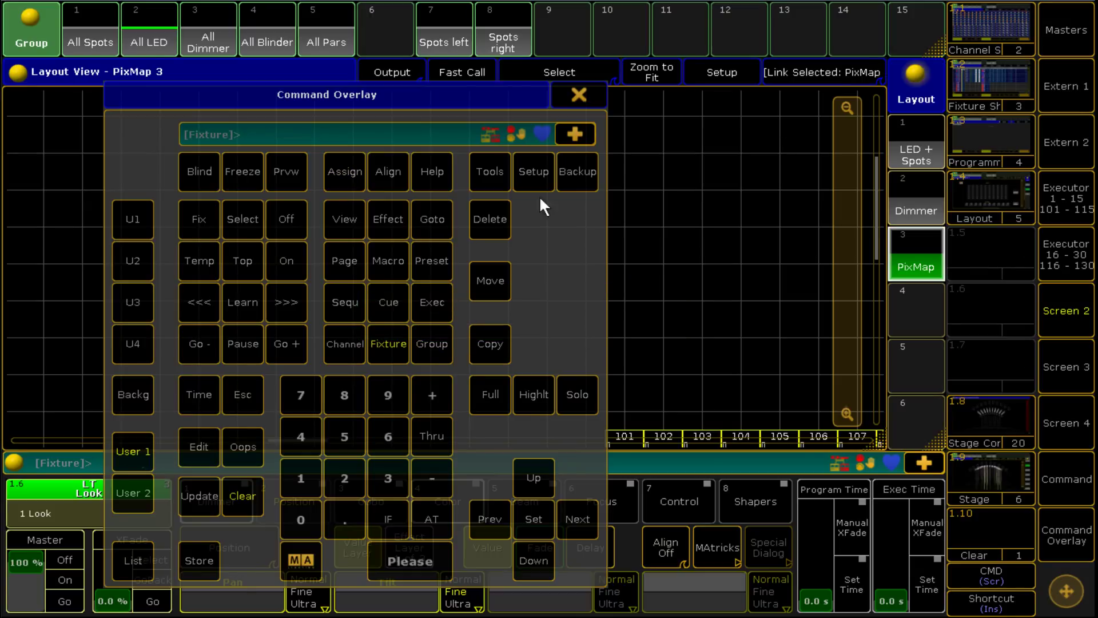
pyautogui.click(592, 95)
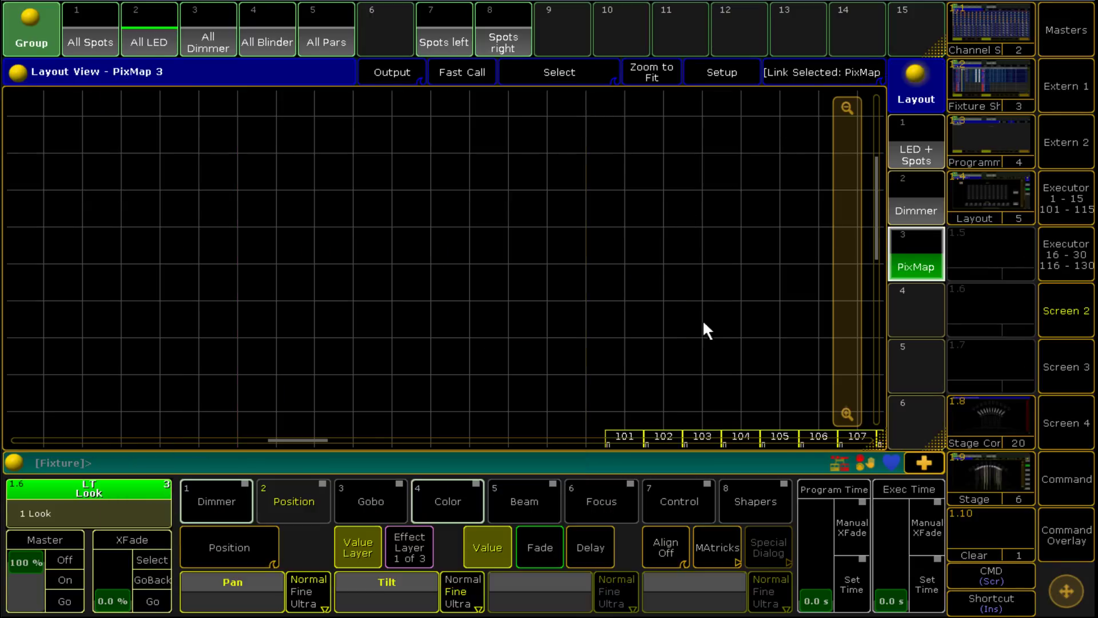
# Put the PixMap layout in setup mode and arrange its fixtures as seen by camera Front 1
pyautogui.click(659, 65)
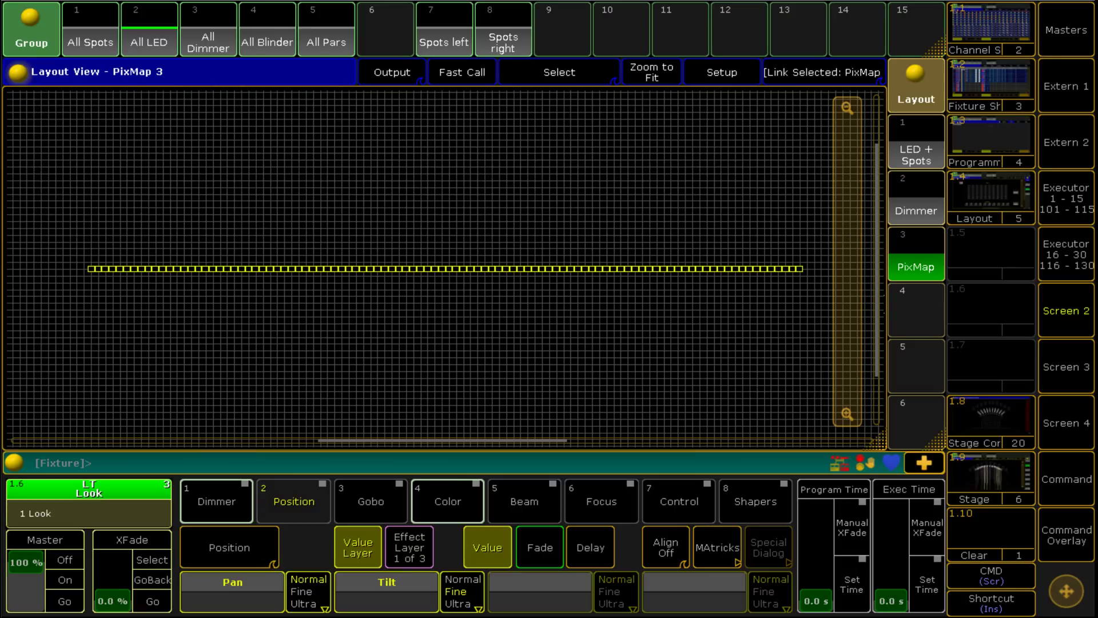
pyautogui.click(712, 79)
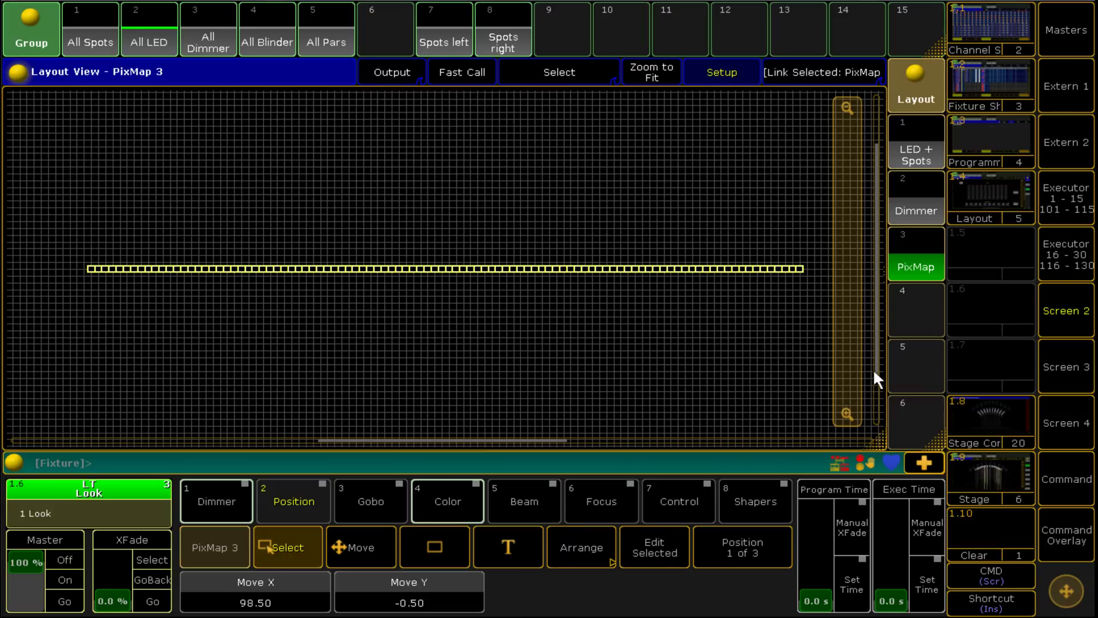
pyautogui.click(607, 560)
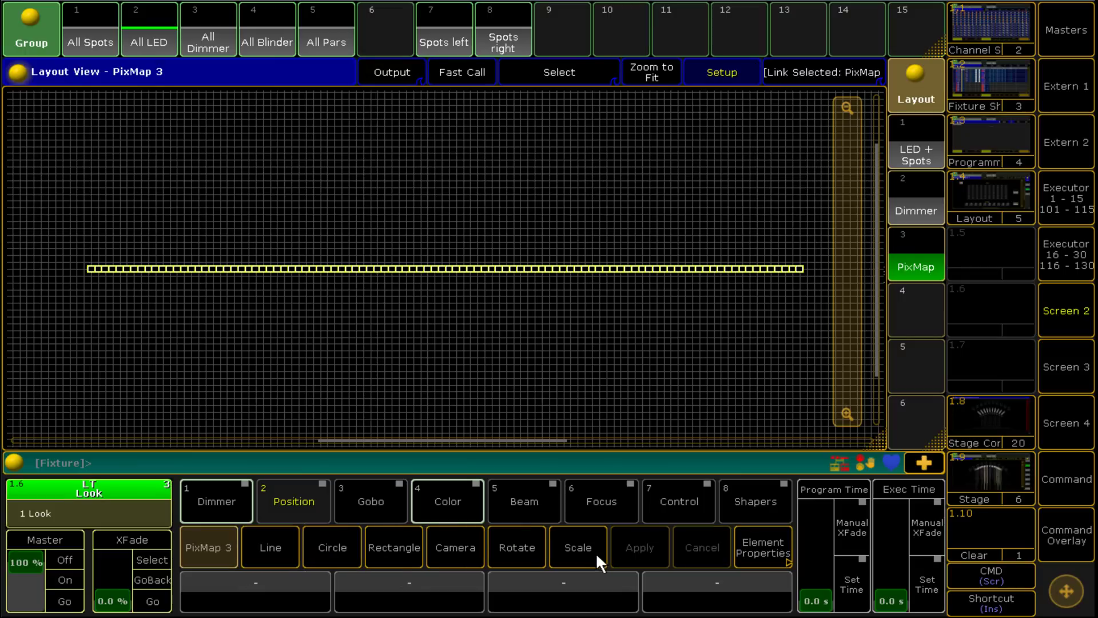
pyautogui.click(465, 551)
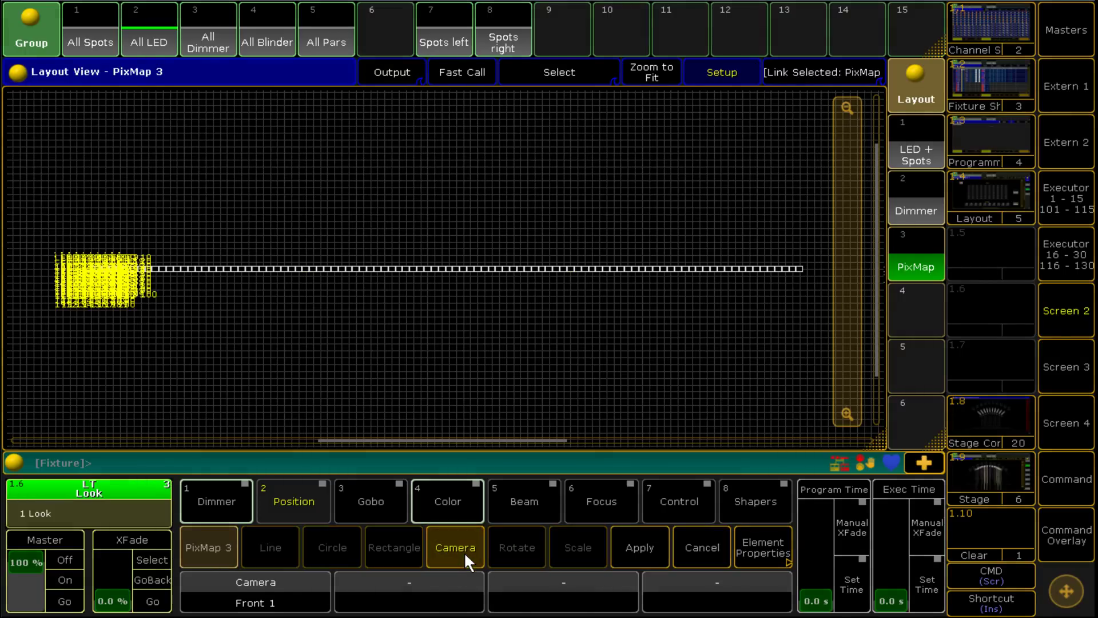
pyautogui.click(642, 547)
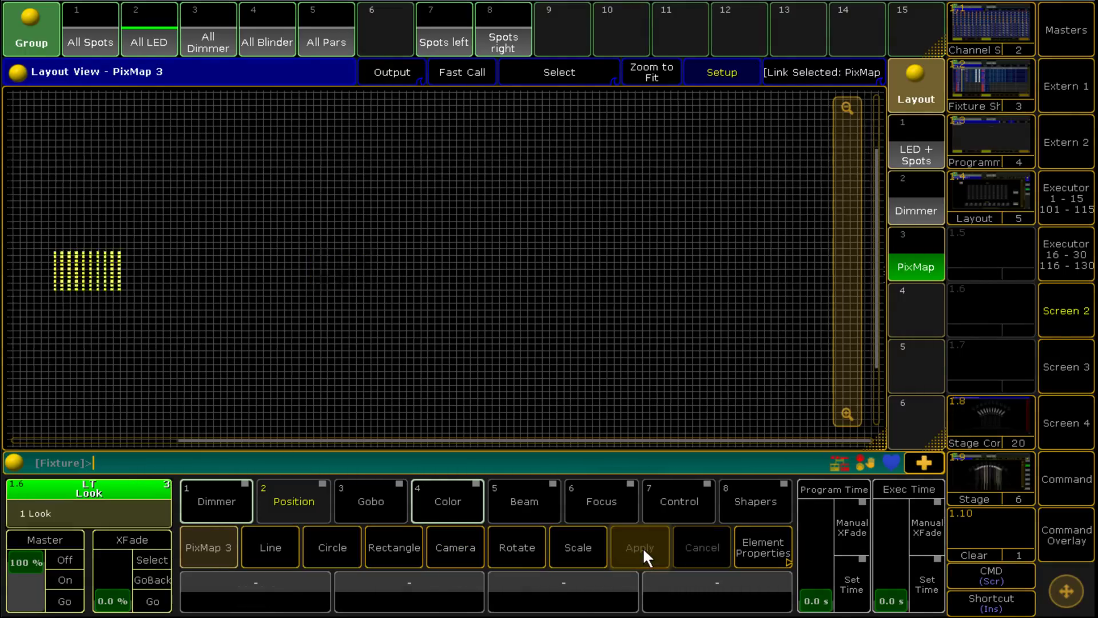
# Fit the whole LED matrix into the layout view and narrow the window to just enclose the matrix
pyautogui.click(660, 74)
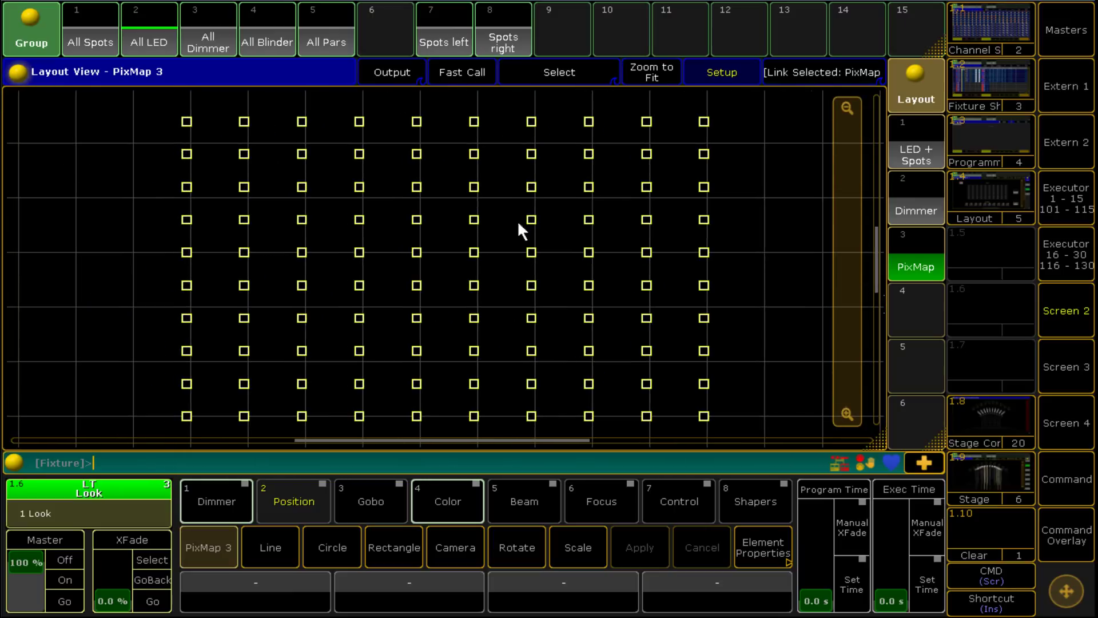
pyautogui.scroll(-5, 755, 180)
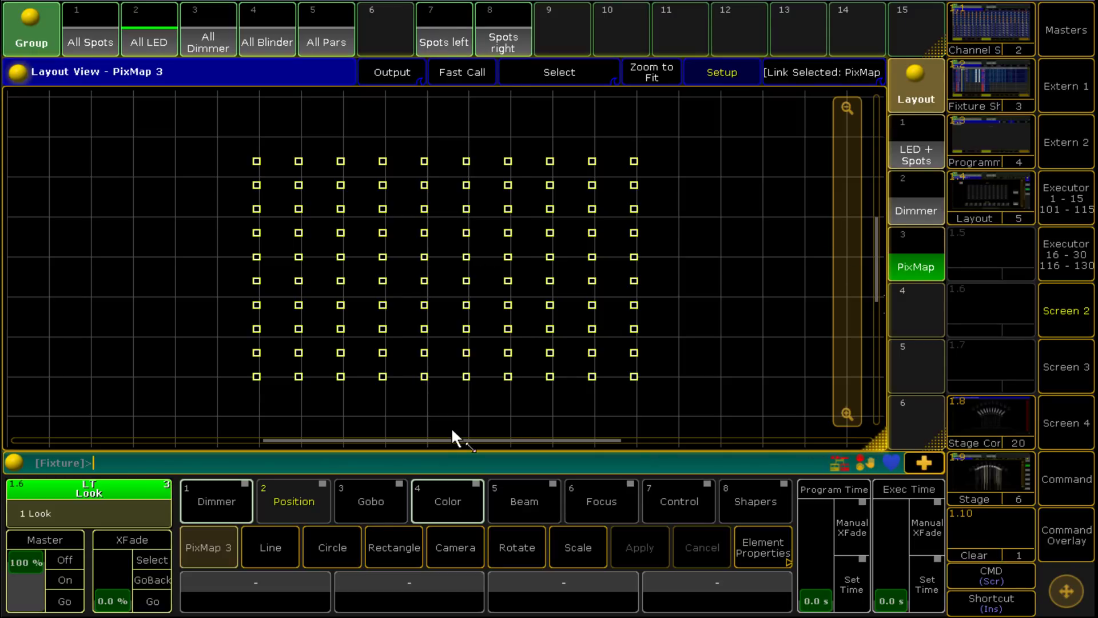
pyautogui.moveTo(452, 438); pyautogui.dragTo(393, 446)
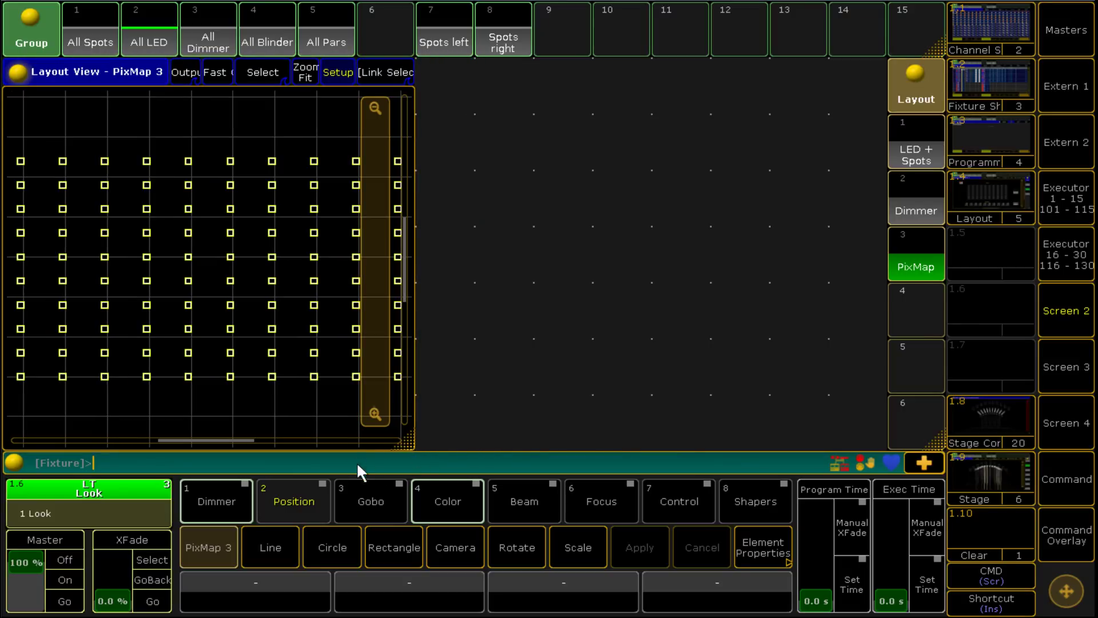
pyautogui.moveTo(407, 436); pyautogui.dragTo(532, 432)
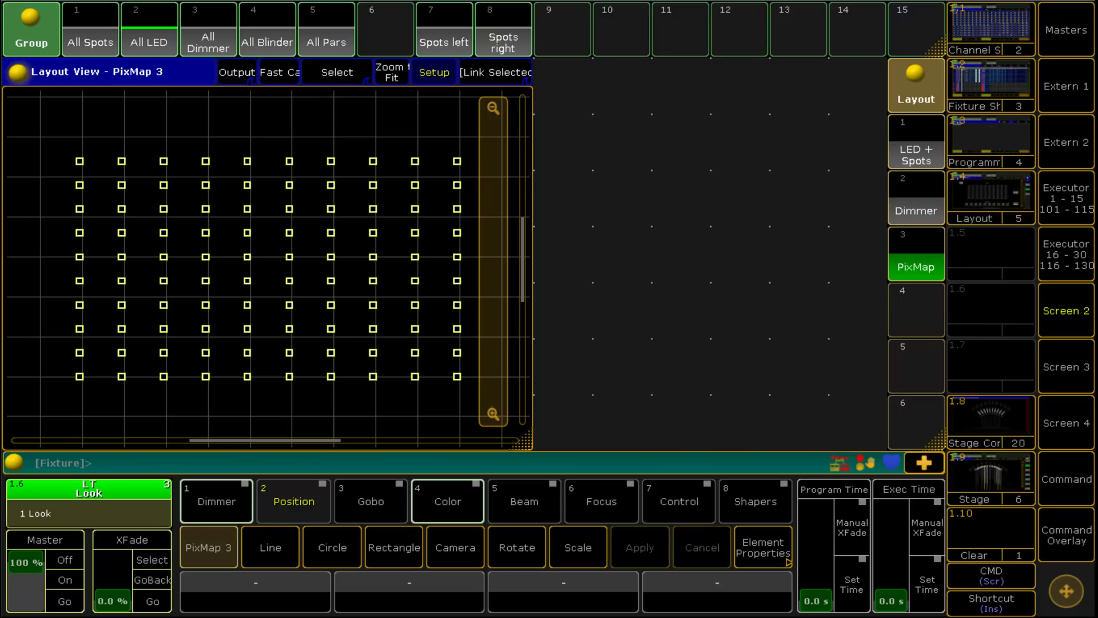
# Open the patch and fixture schedule and add a new layer named Bitmap
pyautogui.click(1068, 480)
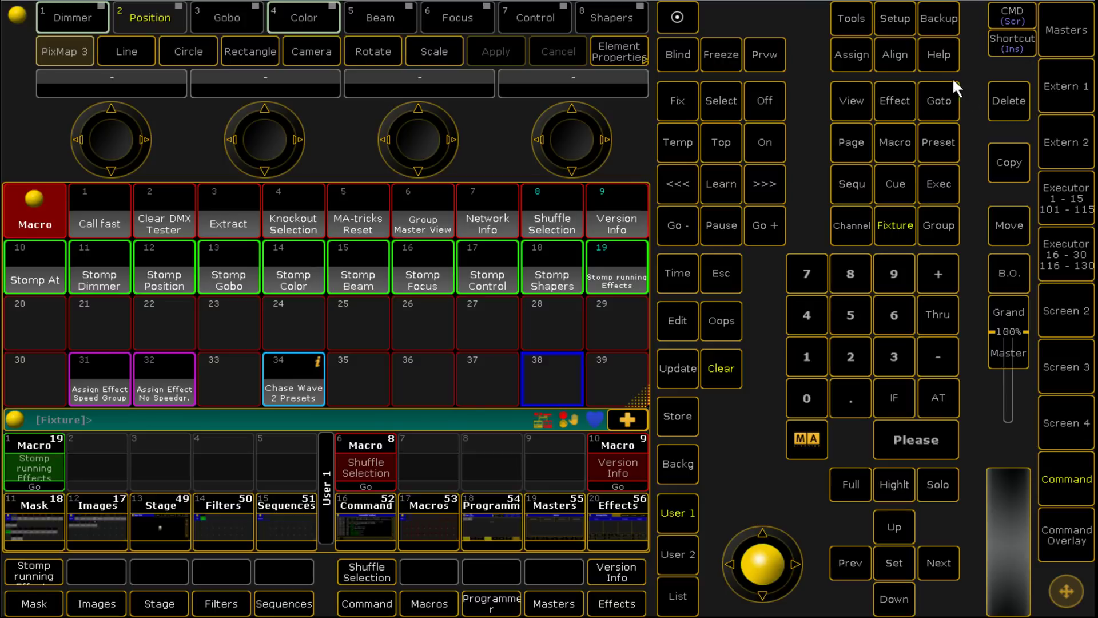
pyautogui.click(895, 18)
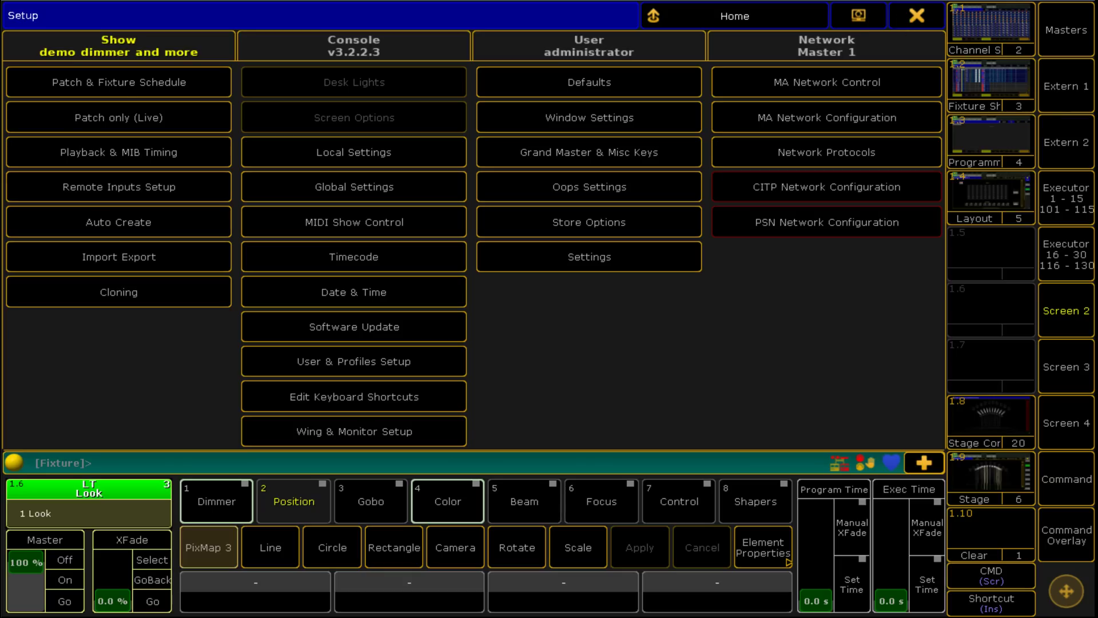
pyautogui.click(117, 81)
pyautogui.click(46, 165)
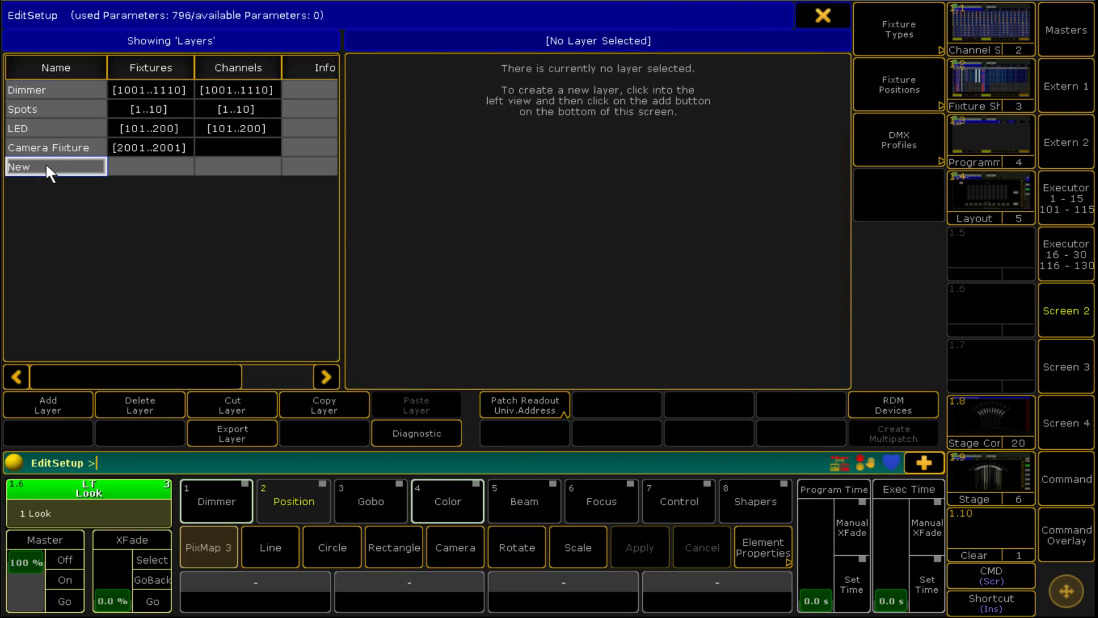
pyautogui.click(46, 163)
pyautogui.write('Bi')
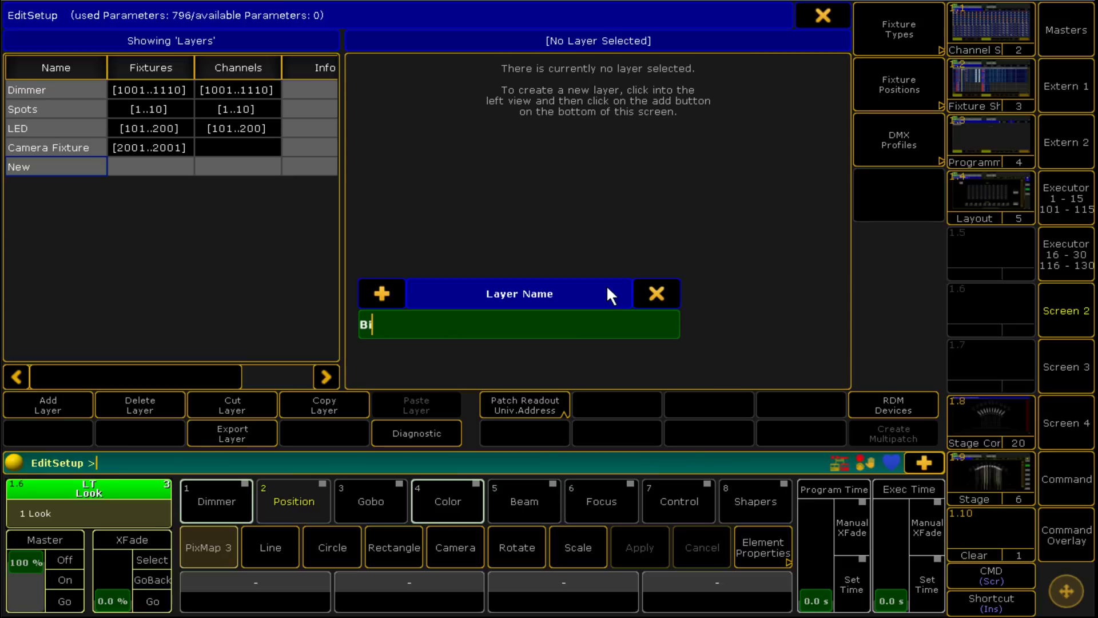
pyautogui.write('tmap')
pyautogui.press('Return')
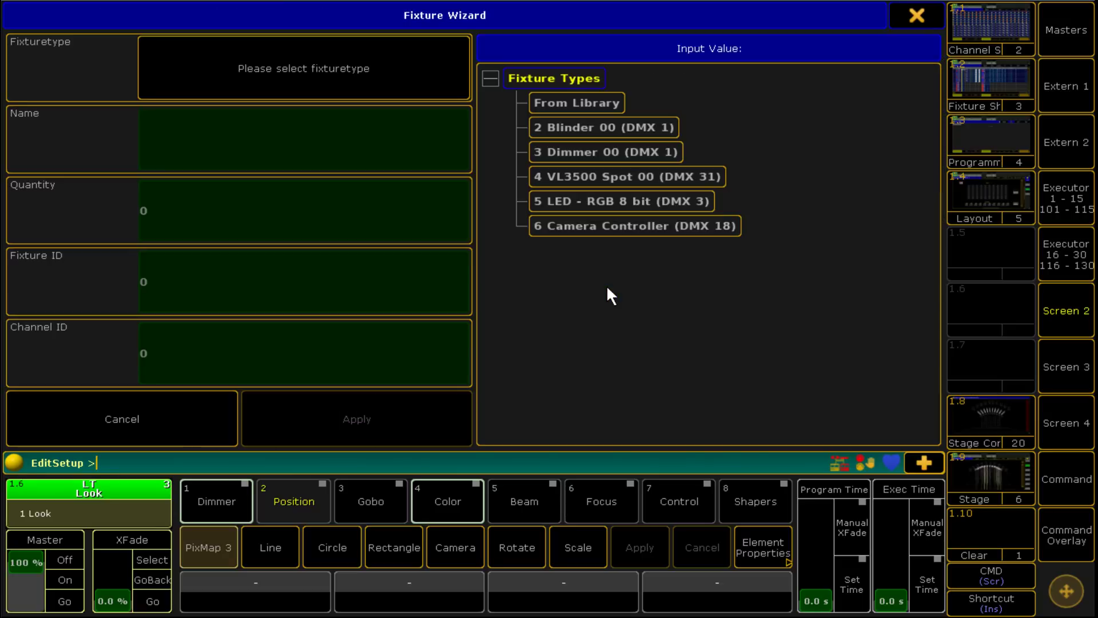
# Import the MA Lighting Bitmap fixture type from the library and set the new fixture's patch address to 50.1
pyautogui.click(588, 103)
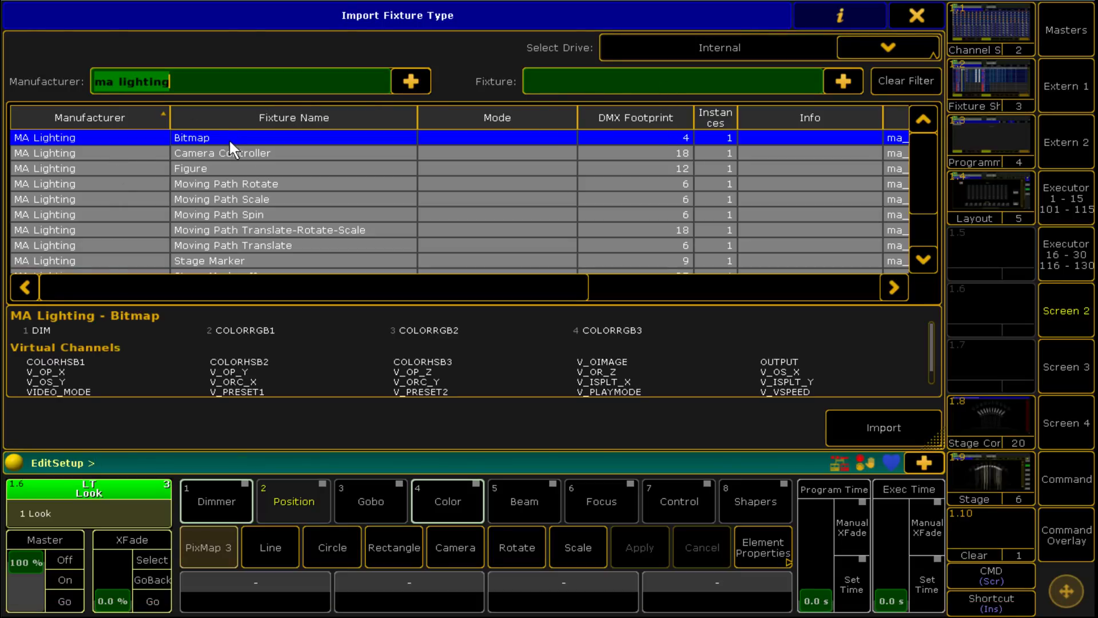
pyautogui.click(890, 421)
pyautogui.click(282, 374)
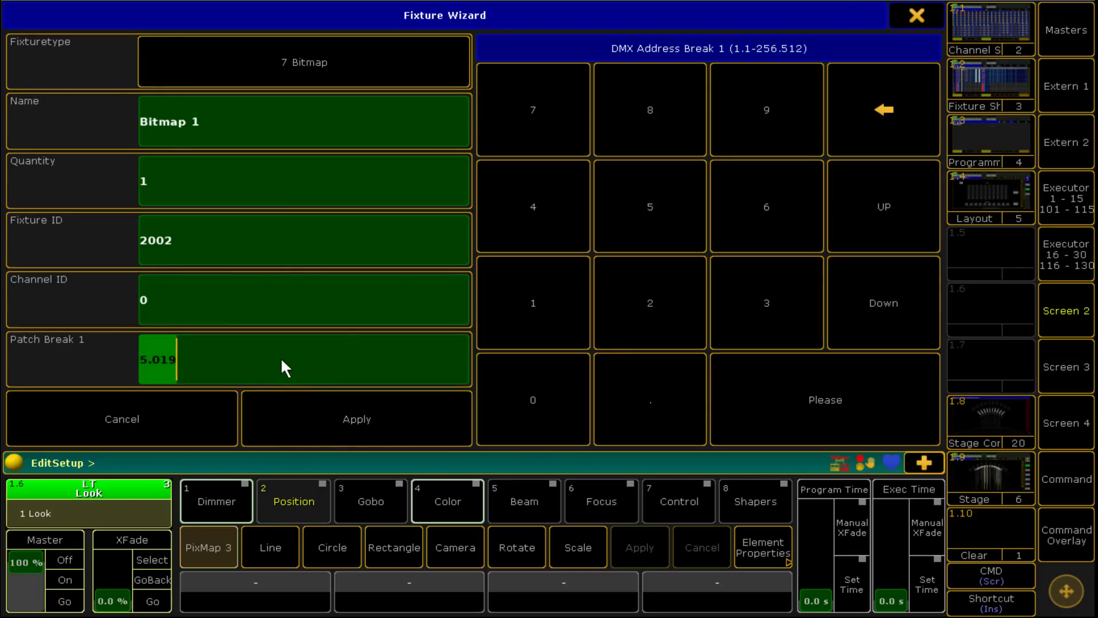
pyautogui.write('50')
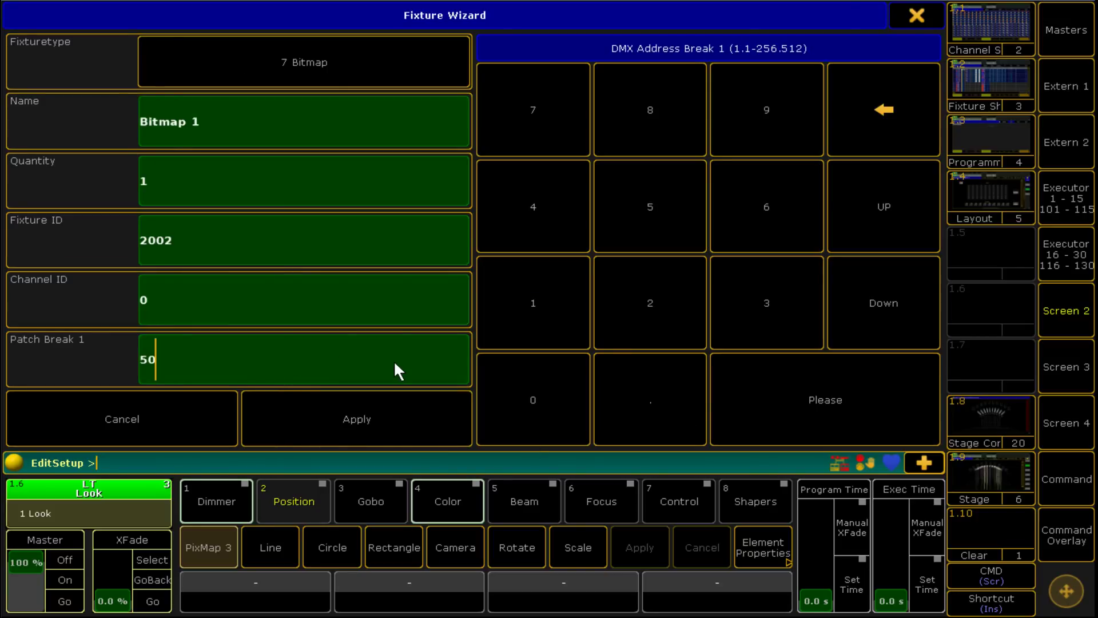
pyautogui.write('.1')
# Set the Bitmap fixture's ID to 2016 and apply the fixture to the Bitmap layer
pyautogui.click(221, 256)
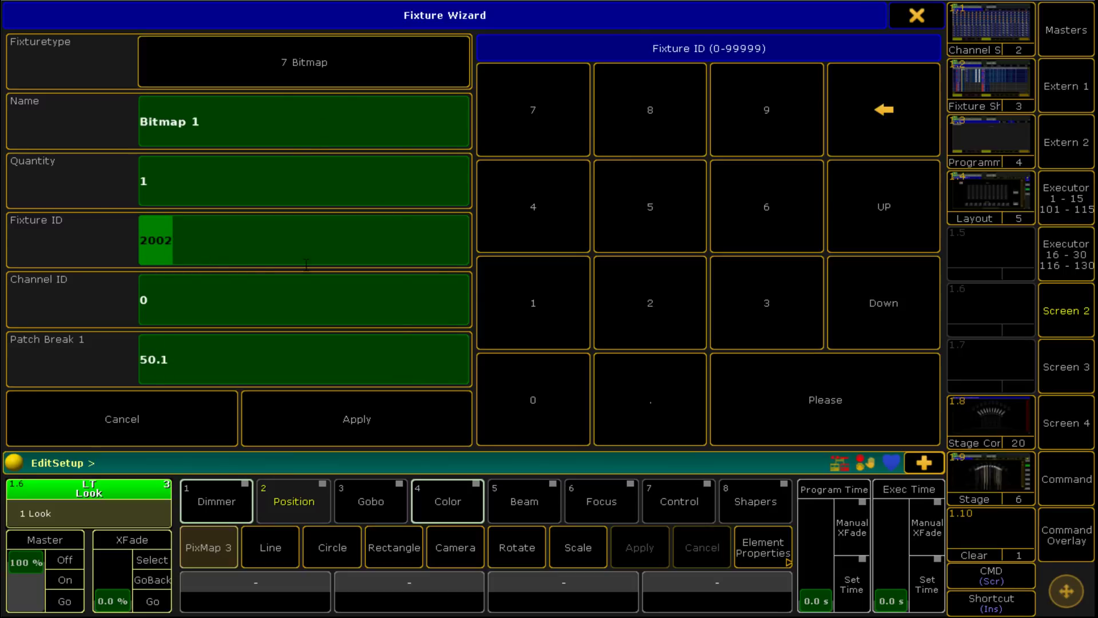
pyautogui.write('20')
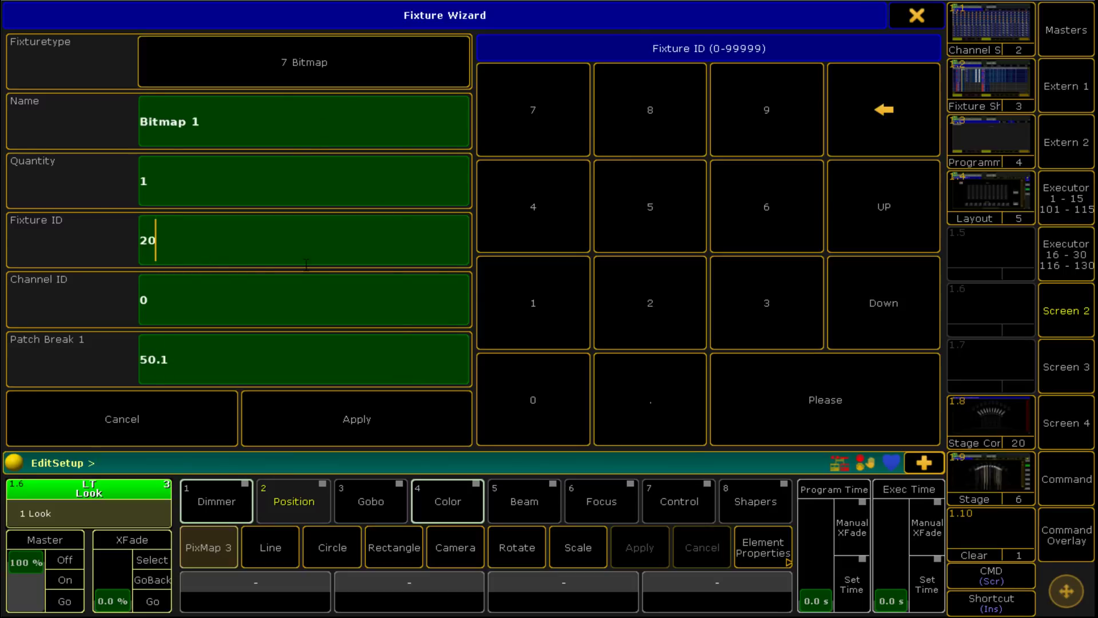
pyautogui.write('17')
pyautogui.press('BackSpace')
pyautogui.write('6')
pyautogui.click(421, 397)
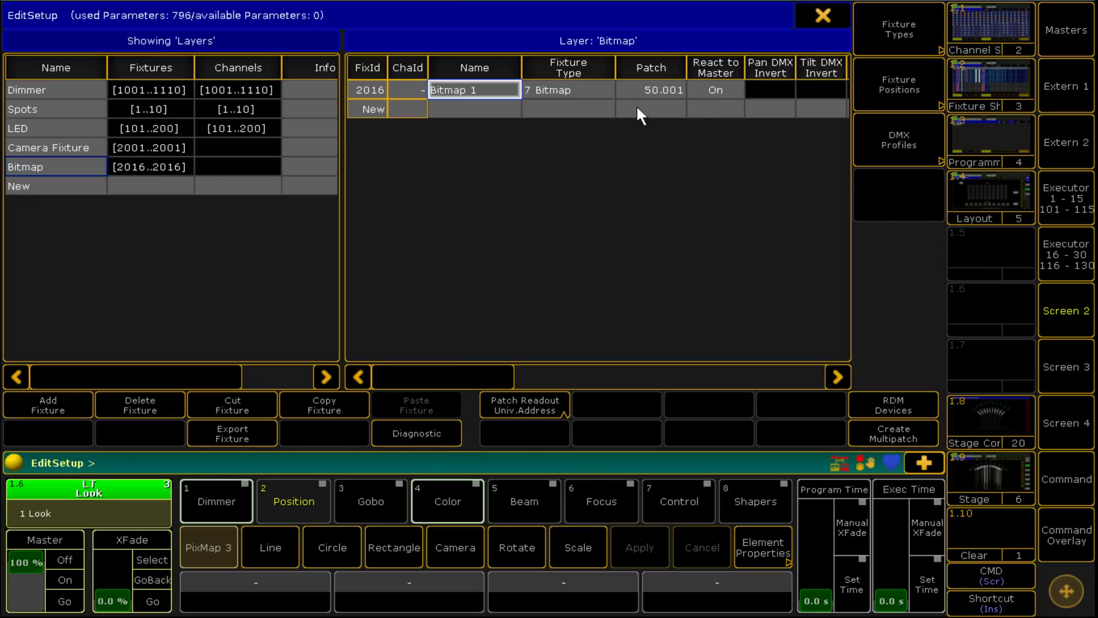
# Leave the patch and fixture schedule with the changes saved, exit setup and return to the PixMap layout view
pyautogui.click(824, 16)
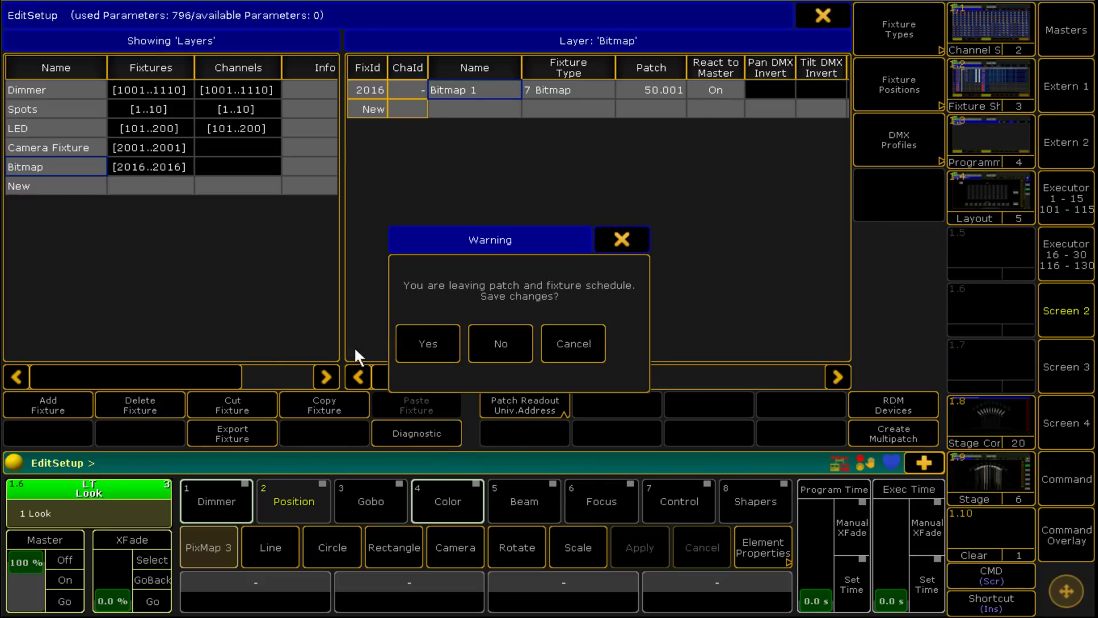
pyautogui.click(424, 339)
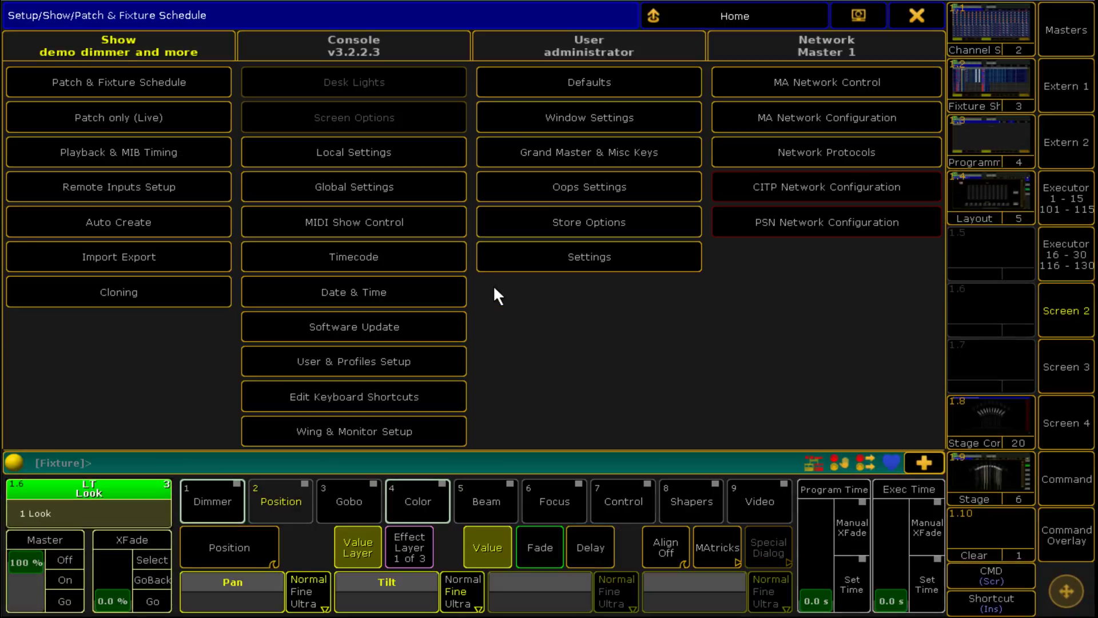
pyautogui.click(935, 10)
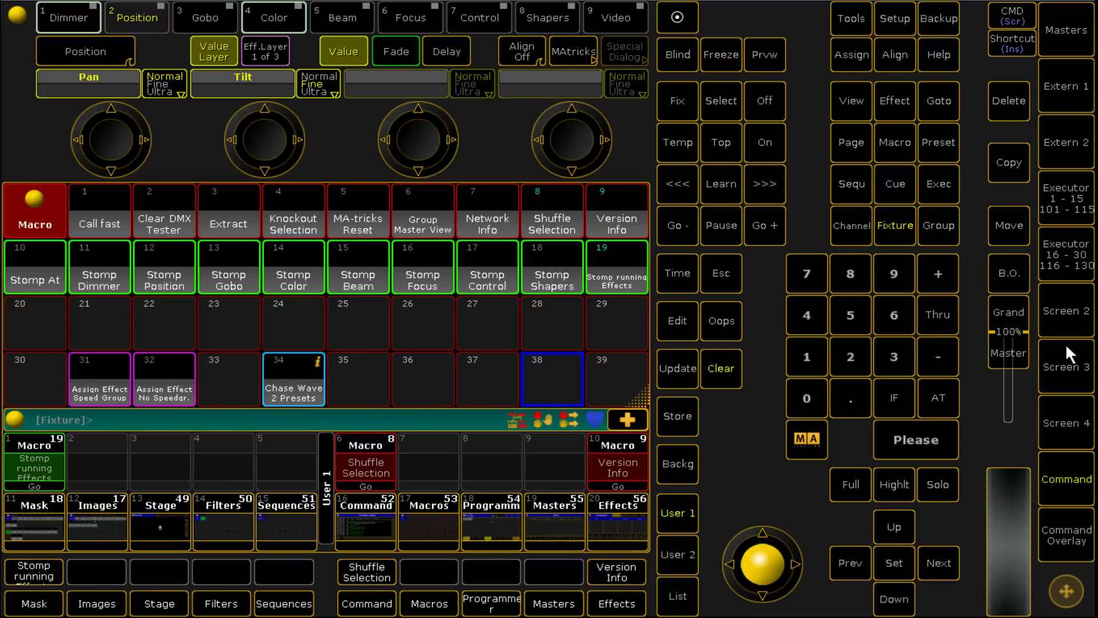
pyautogui.click(1071, 369)
pyautogui.click(1075, 419)
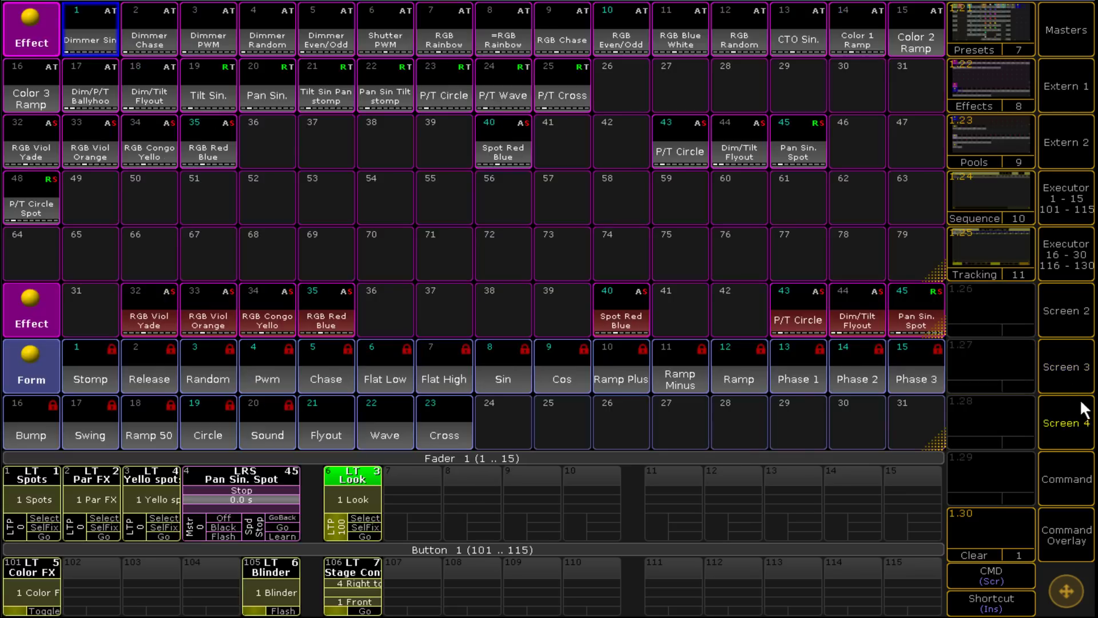
pyautogui.click(1054, 304)
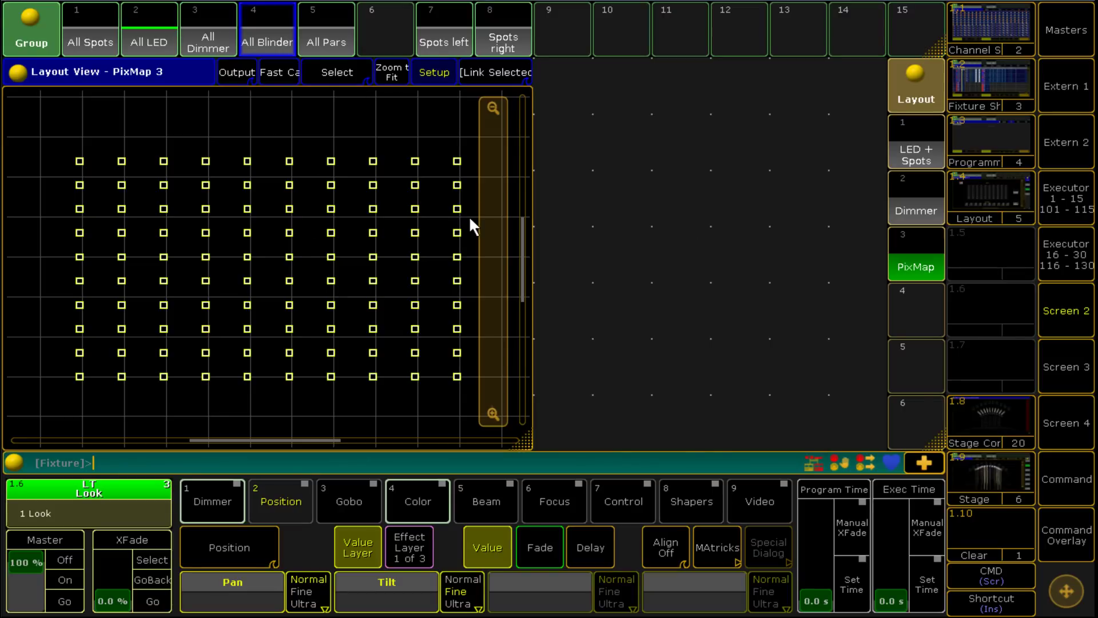
# Clear the current LED selection and select fixture 2016 from the command overlay
pyautogui.click(1066, 535)
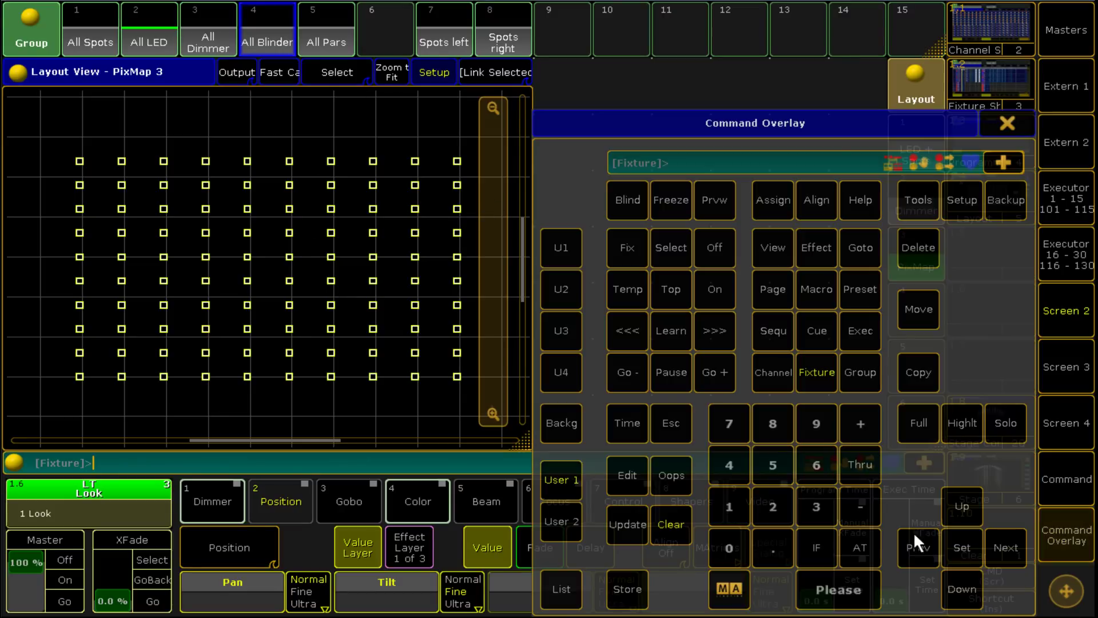
pyautogui.click(676, 536)
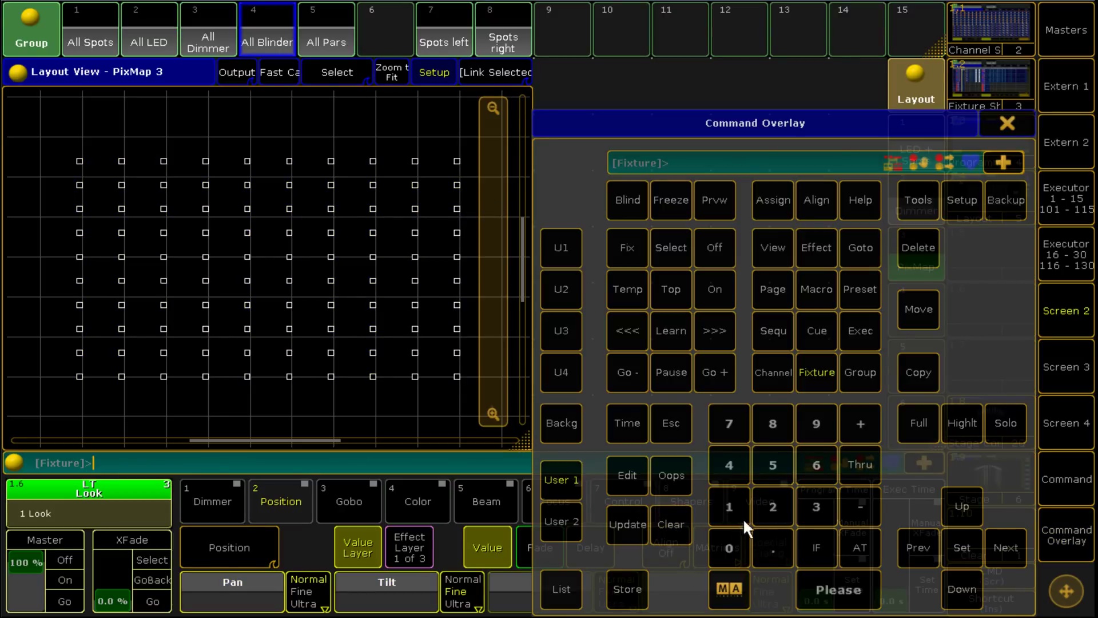
pyautogui.click(773, 503)
pyautogui.click(729, 546)
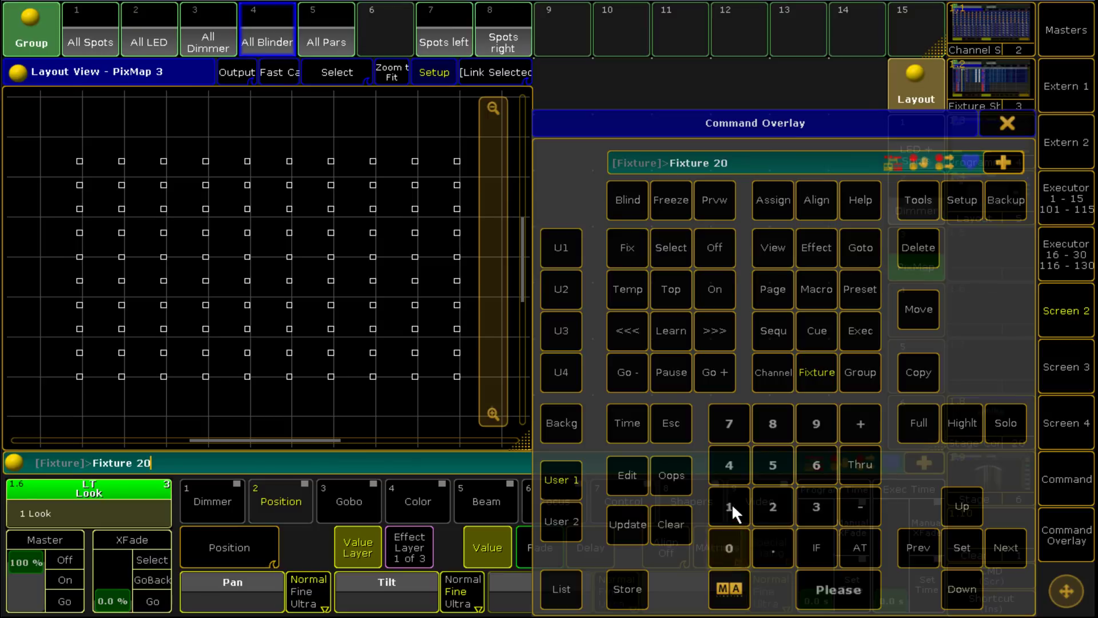
pyautogui.click(729, 506)
pyautogui.click(817, 466)
pyautogui.click(840, 592)
# Store the selected Bitmap fixture as group 11 and leave the command overlay
pyautogui.click(635, 586)
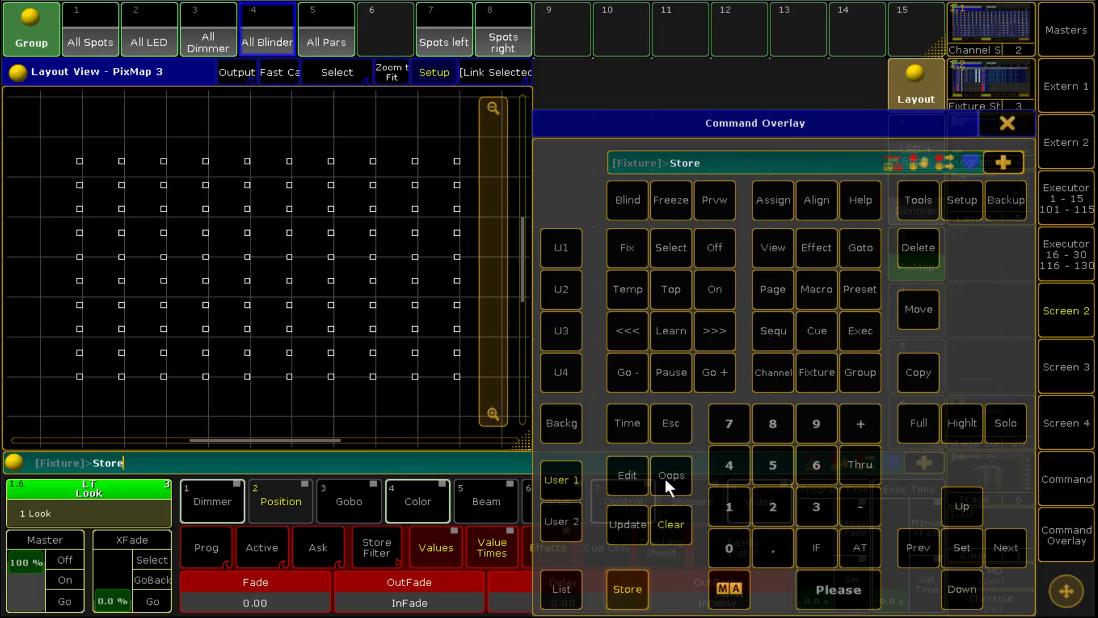
pyautogui.click(685, 30)
pyautogui.click(1005, 123)
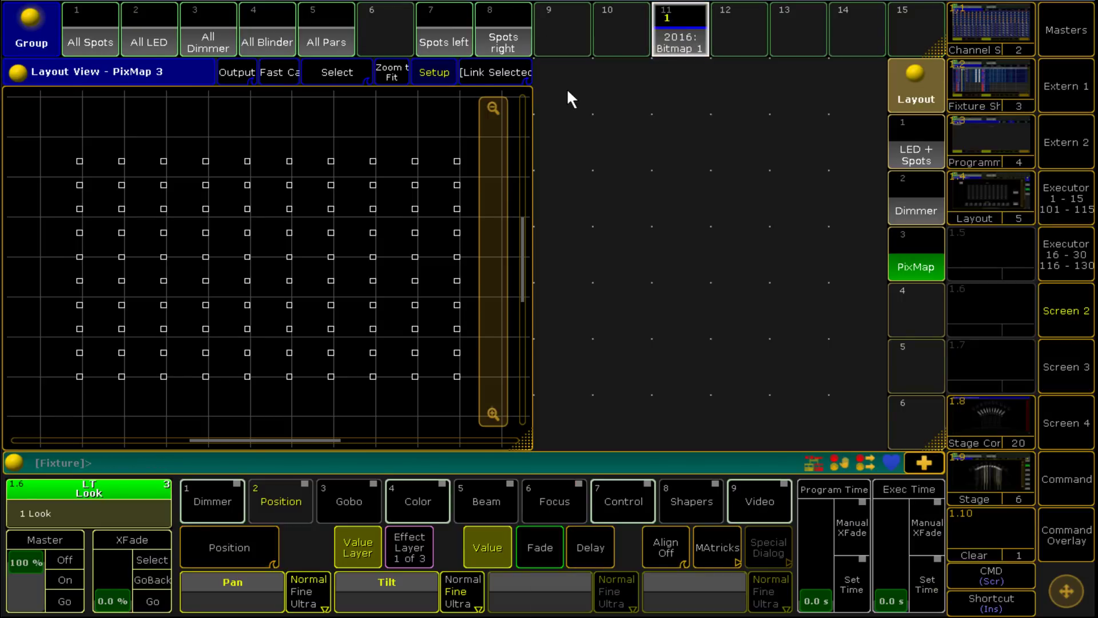
# Widen the PixMap layout window to leave more room around the LED matrix
pyautogui.moveTo(519, 442); pyautogui.dragTo(602, 447)
pyautogui.click(771, 136)
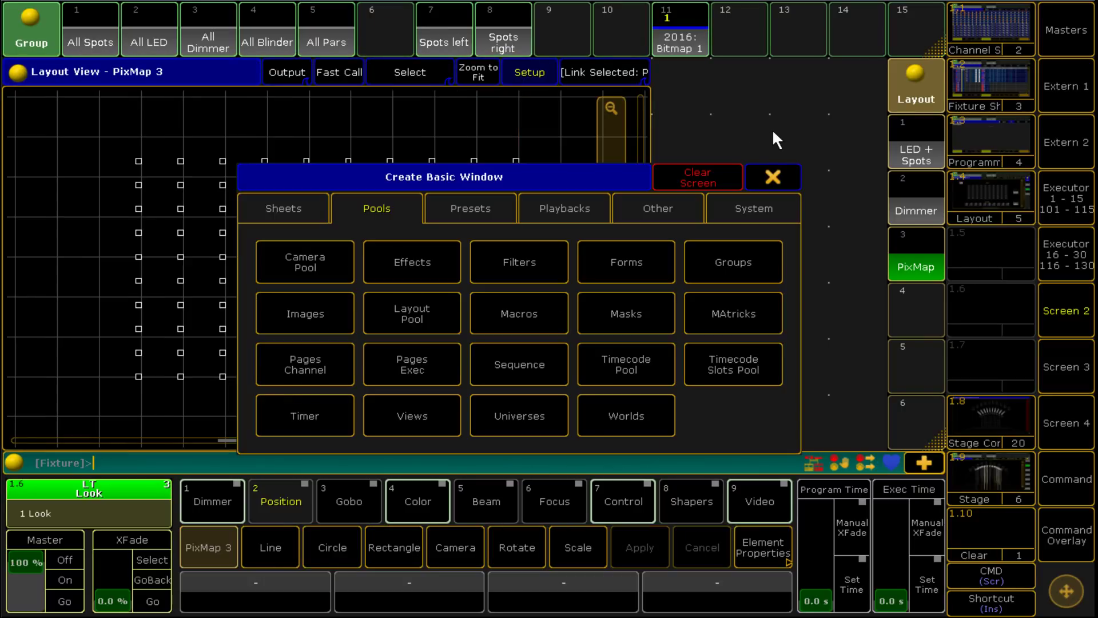
pyautogui.click(775, 176)
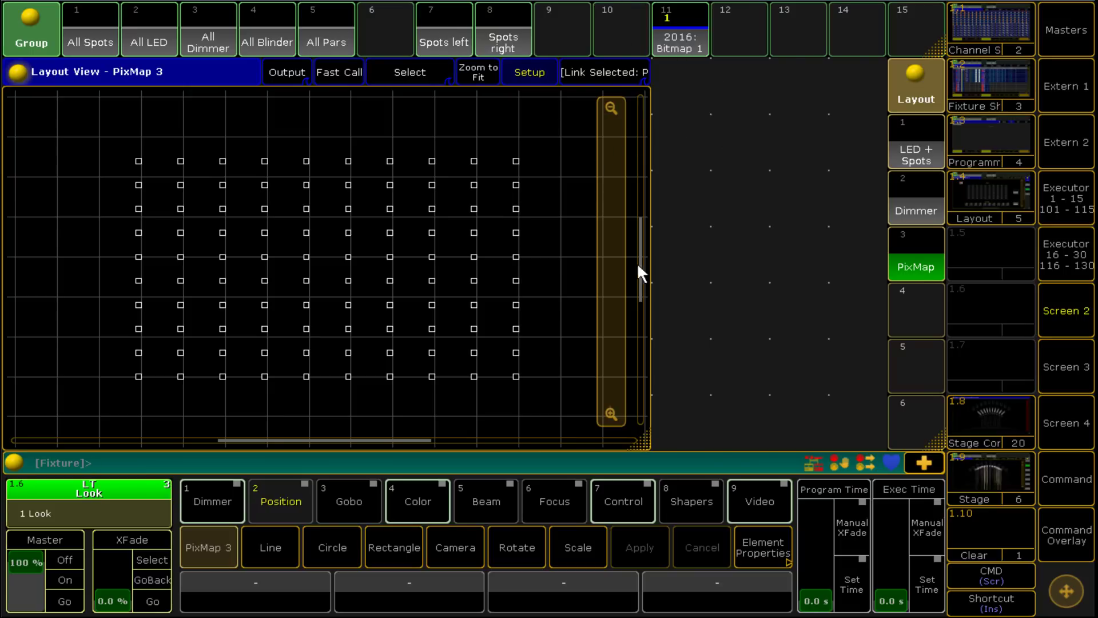
# Bring up the element drawing tools for the PixMap layout in setup mode
pyautogui.click(739, 177)
pyautogui.click(222, 289)
pyautogui.click(540, 74)
pyautogui.click(540, 74)
pyautogui.click(406, 546)
pyautogui.click(445, 348)
pyautogui.click(760, 550)
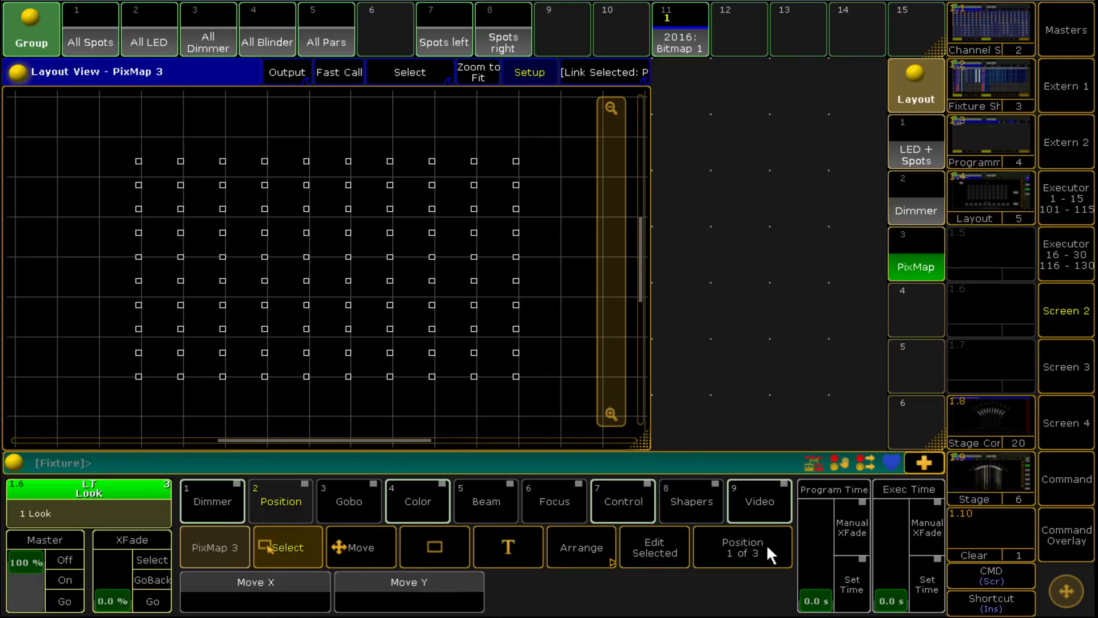
pyautogui.click(530, 73)
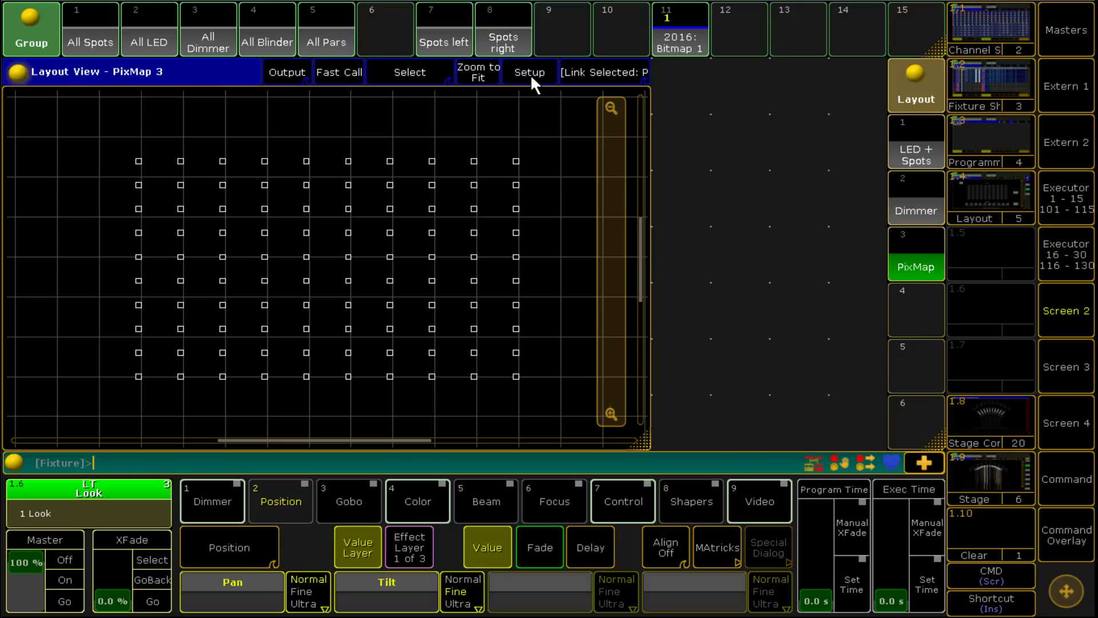
pyautogui.click(530, 72)
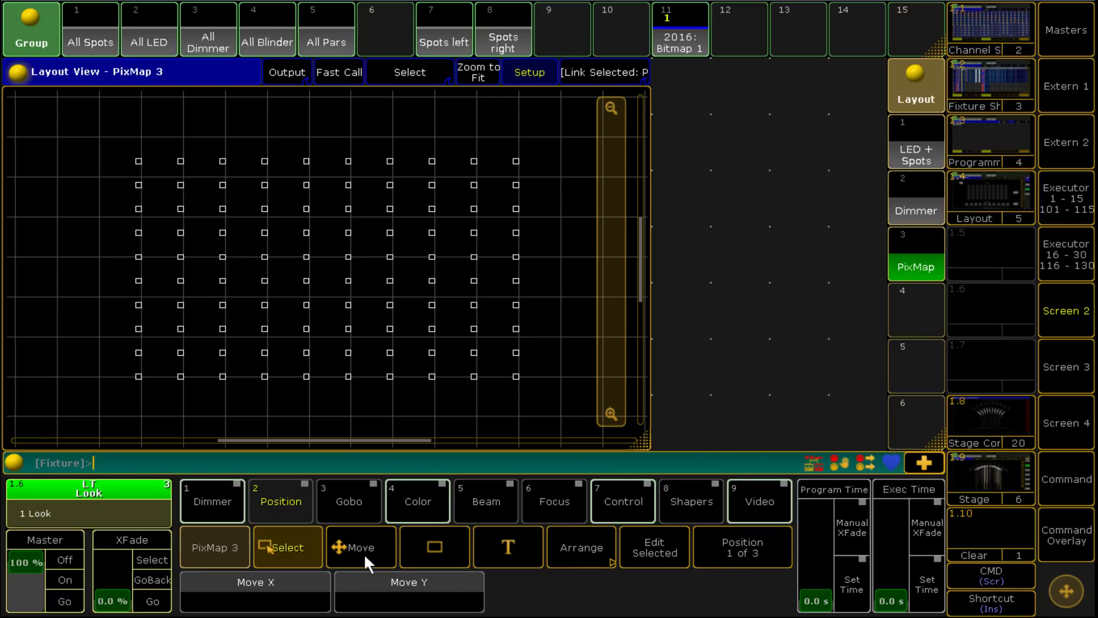
# Draw a rectangle enclosing the whole LED matrix and set its visualization to Bitmap
pyautogui.click(455, 547)
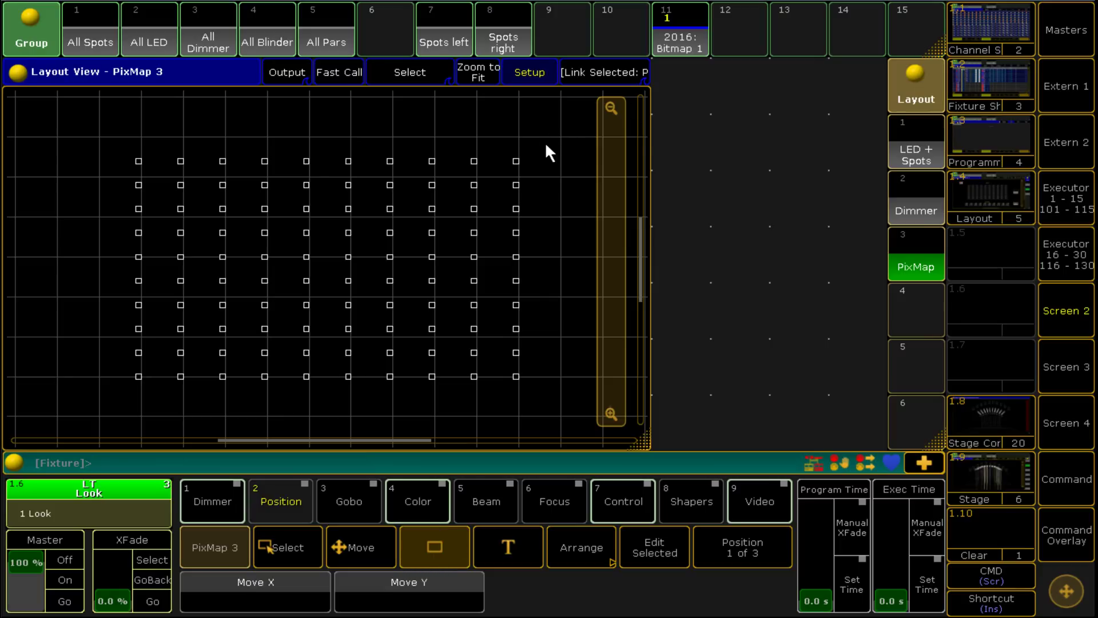
pyautogui.moveTo(545, 141); pyautogui.dragTo(117, 393)
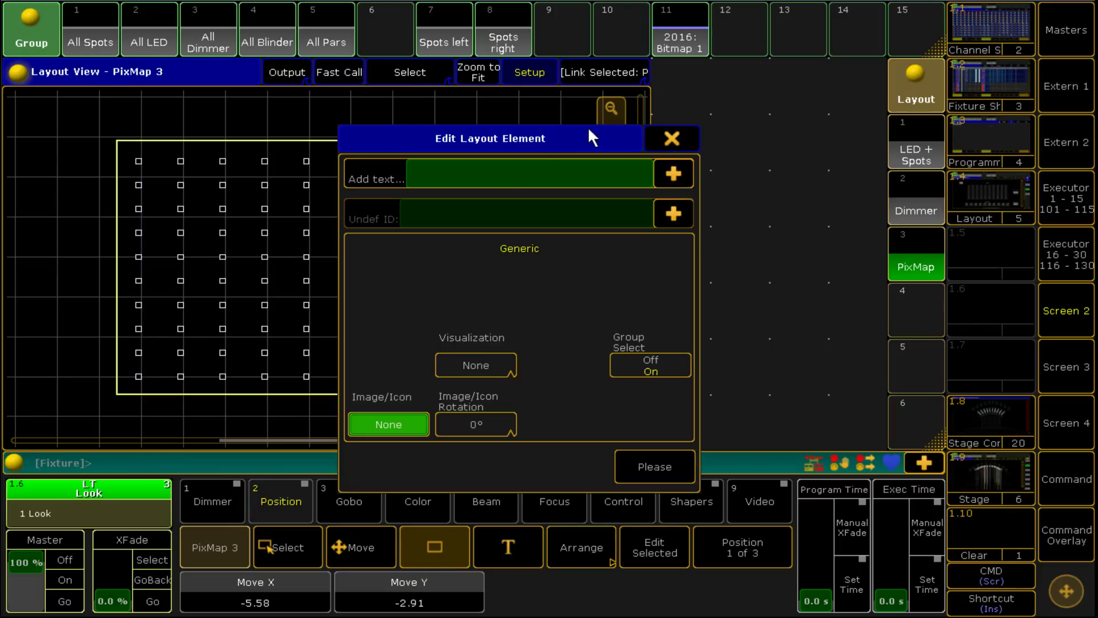
pyautogui.click(473, 366)
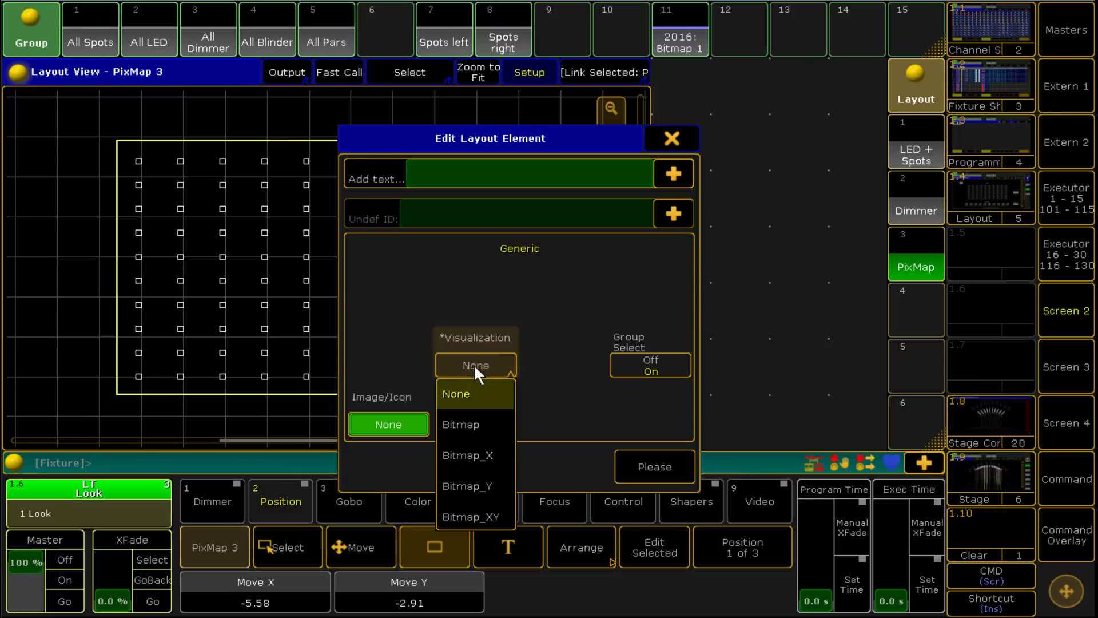
pyautogui.click(495, 432)
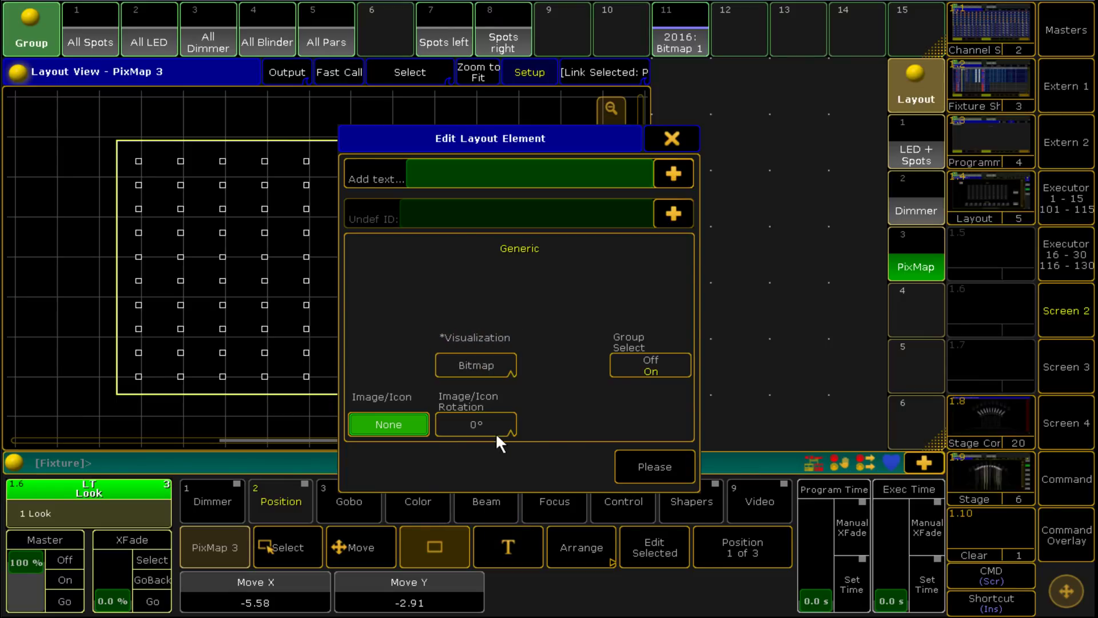
pyautogui.click(649, 464)
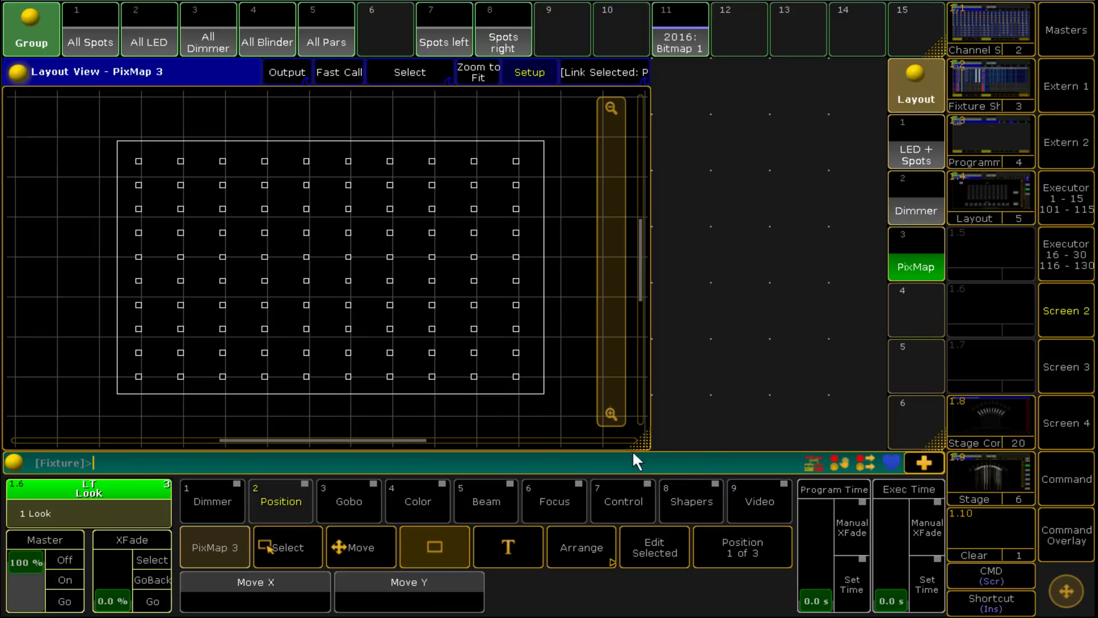
# Select the Bitmap 1 group and set its video output to Layout 3
pyautogui.click(690, 36)
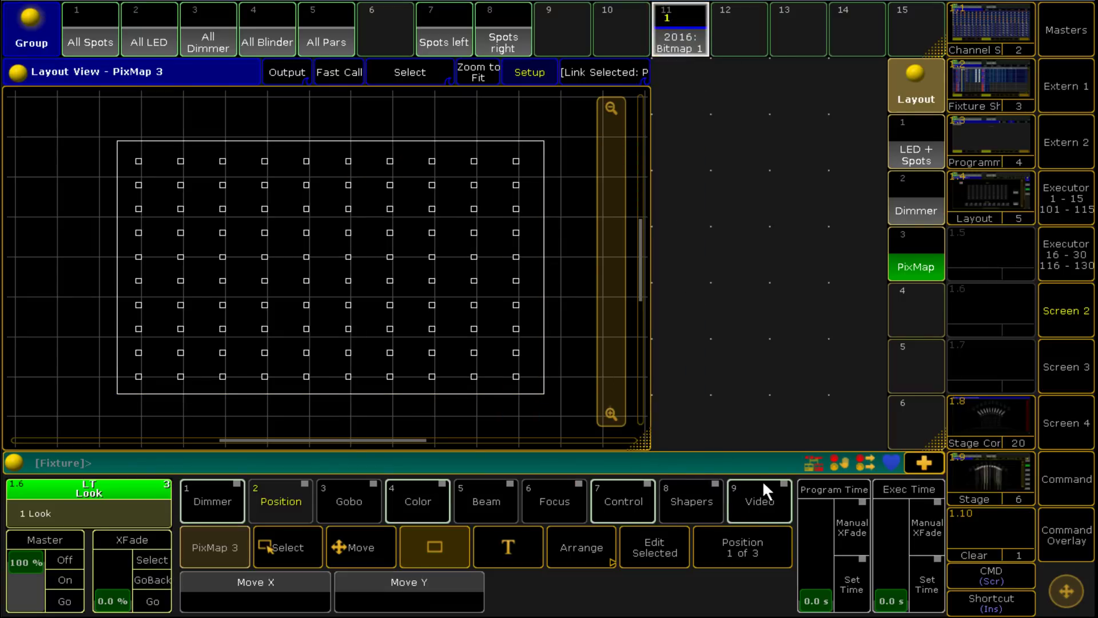
pyautogui.click(747, 510)
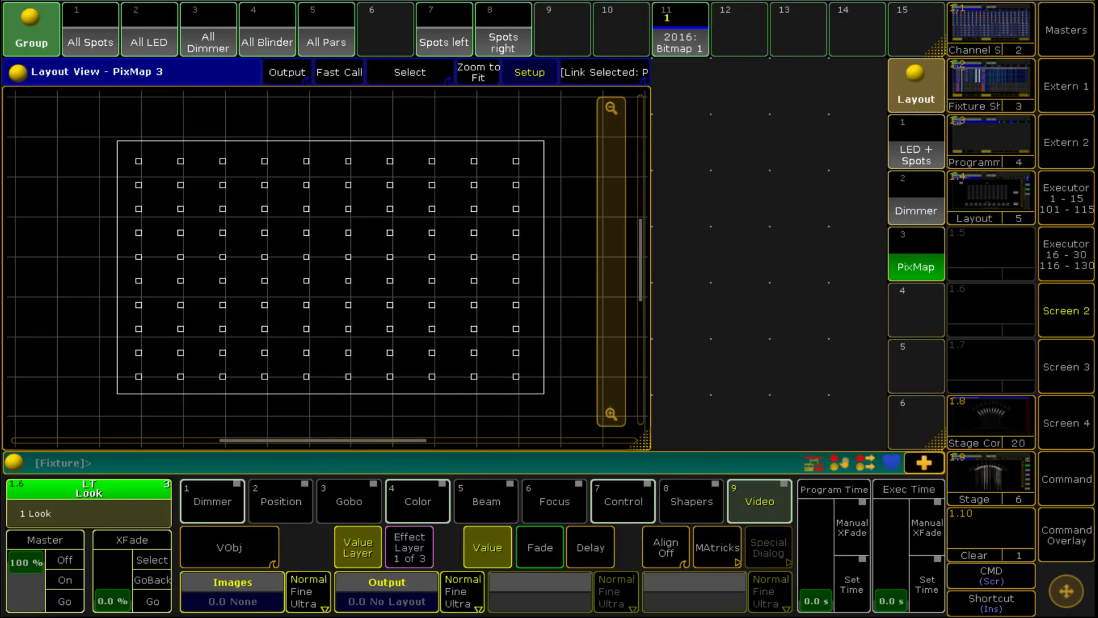
pyautogui.click(218, 506)
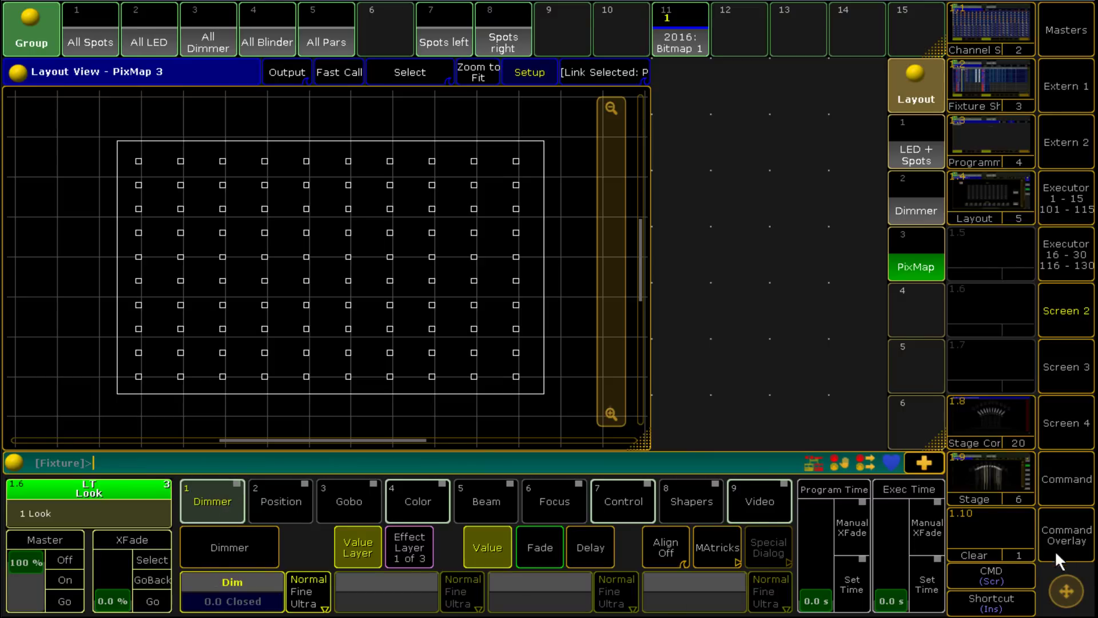
pyautogui.click(623, 507)
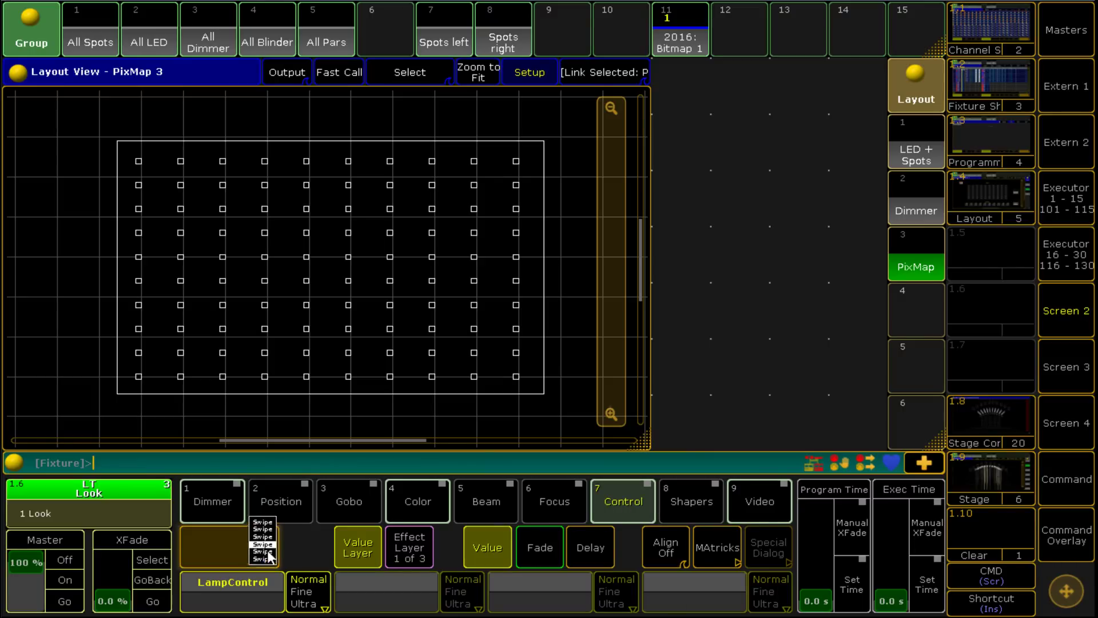
pyautogui.click(739, 499)
pyautogui.click(639, 507)
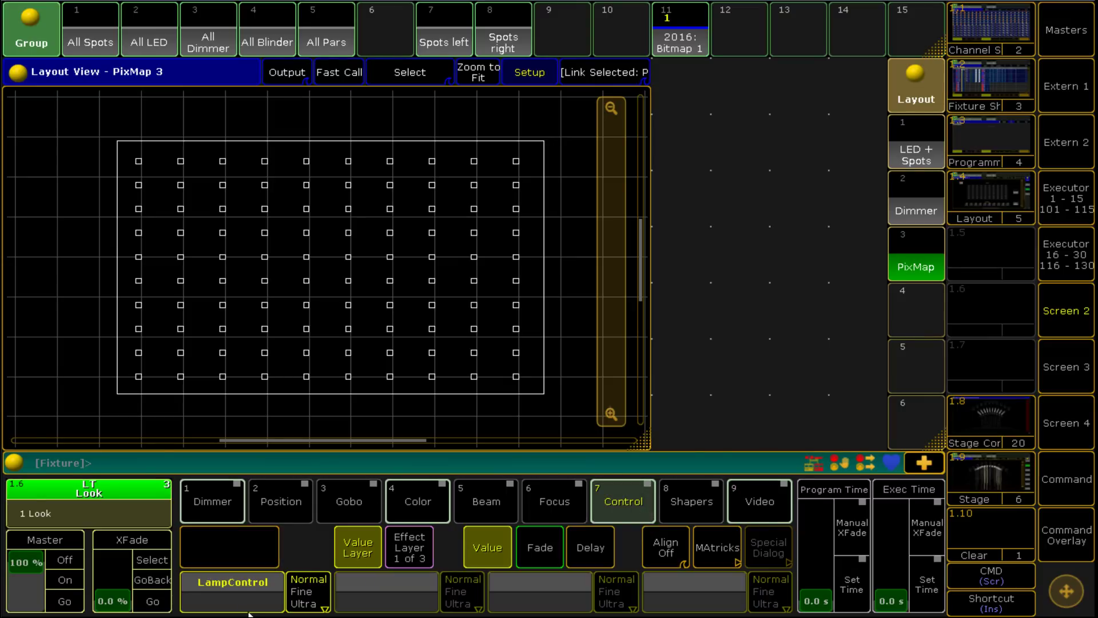
pyautogui.click(735, 491)
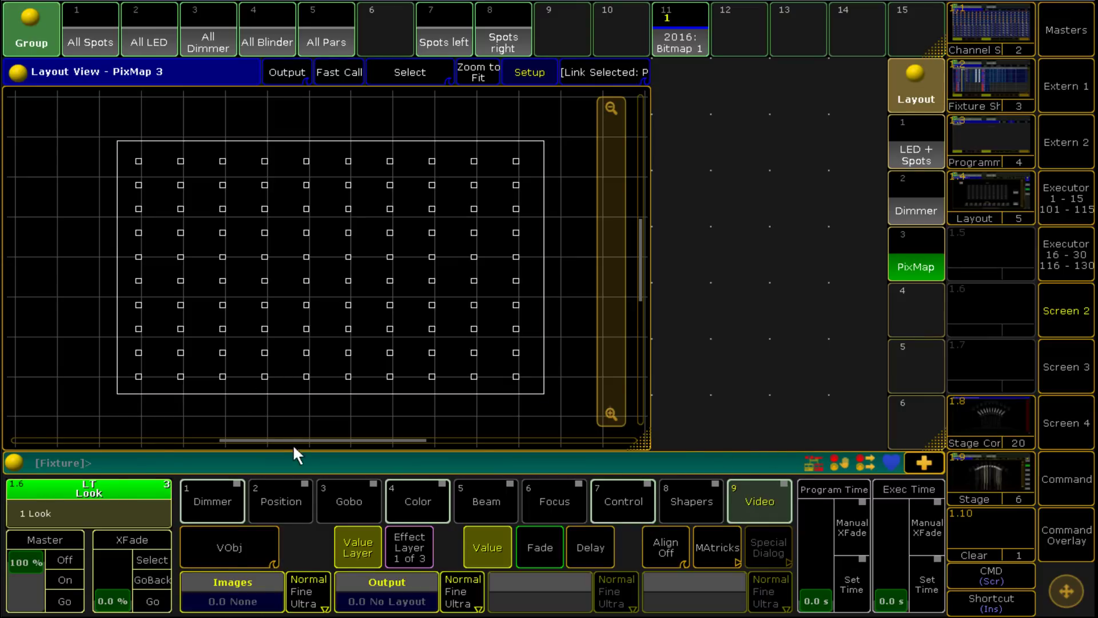
pyautogui.click(378, 595)
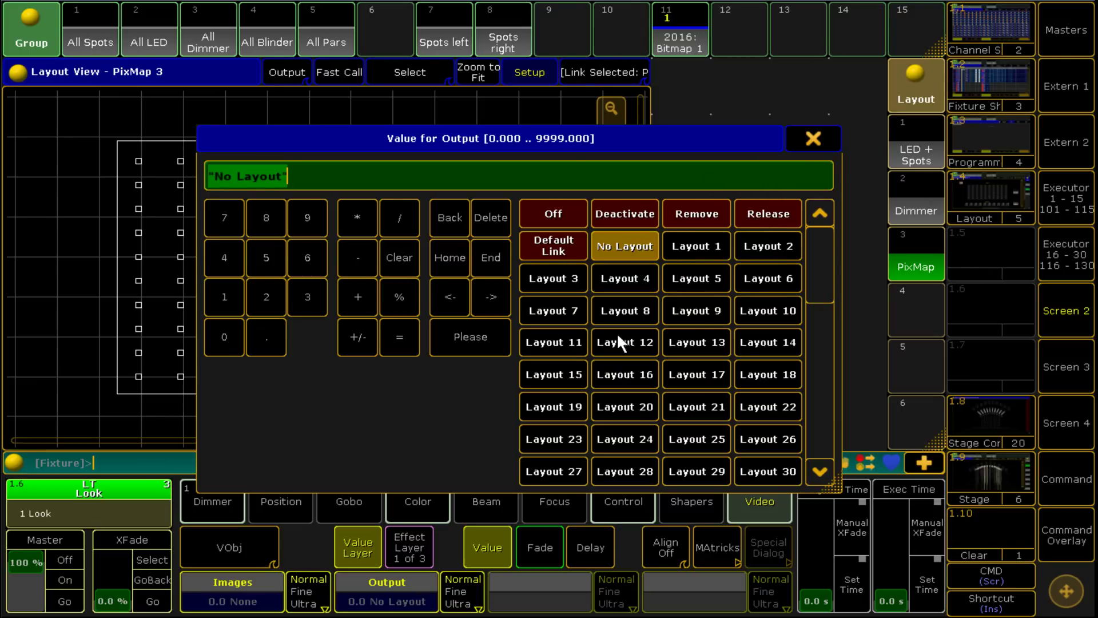
pyautogui.click(551, 271)
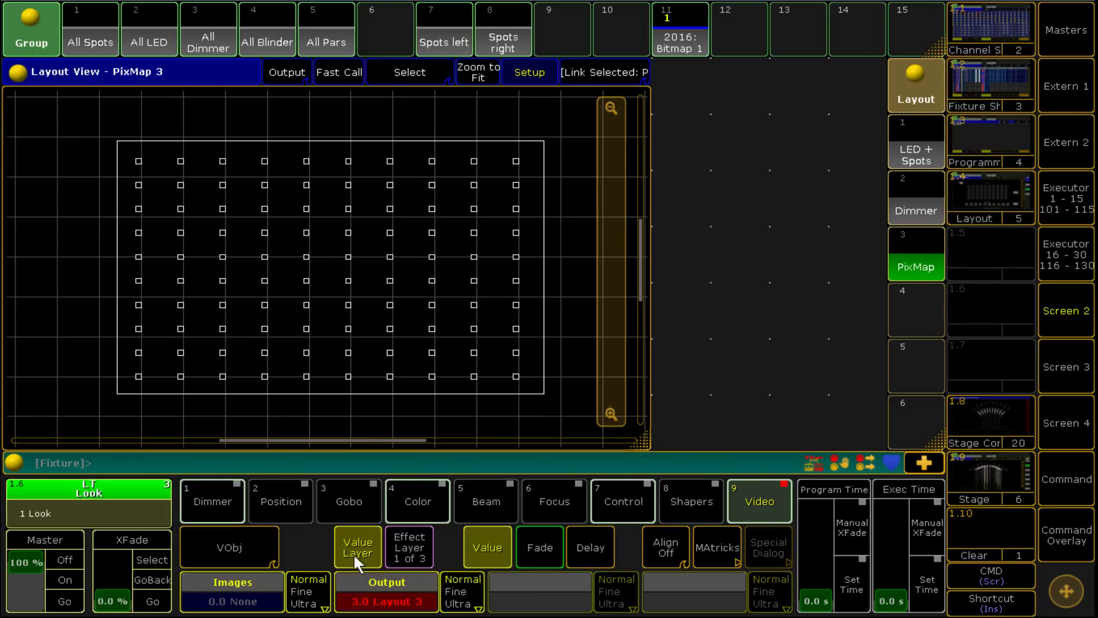
# Create an Images pool window in the empty area beside the PixMap layout
pyautogui.click(700, 175)
pyautogui.click(635, 207)
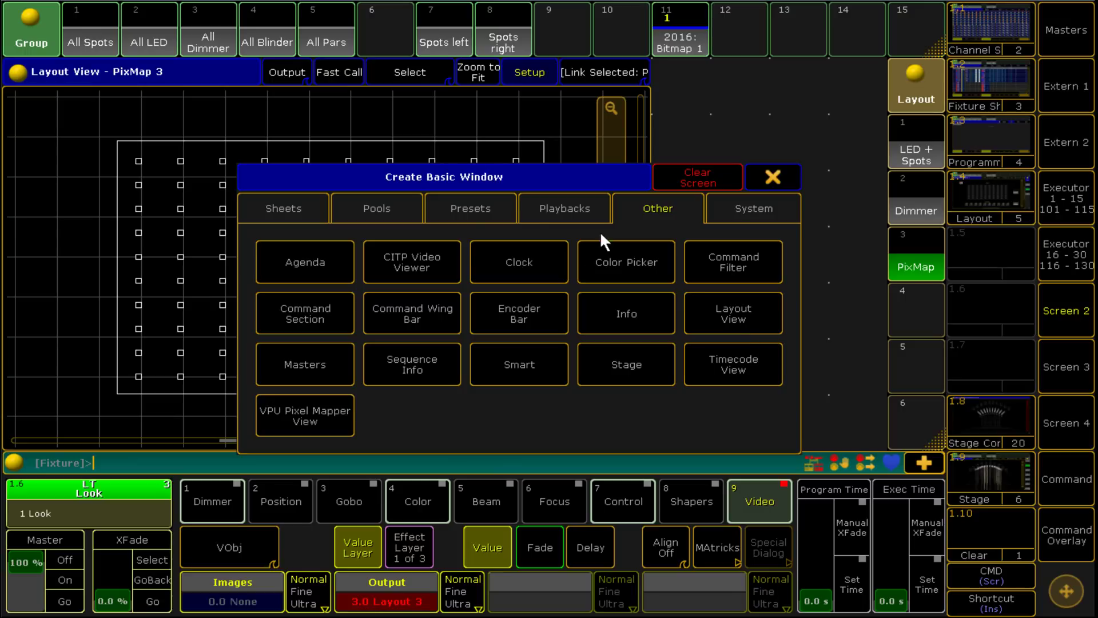
pyautogui.click(411, 219)
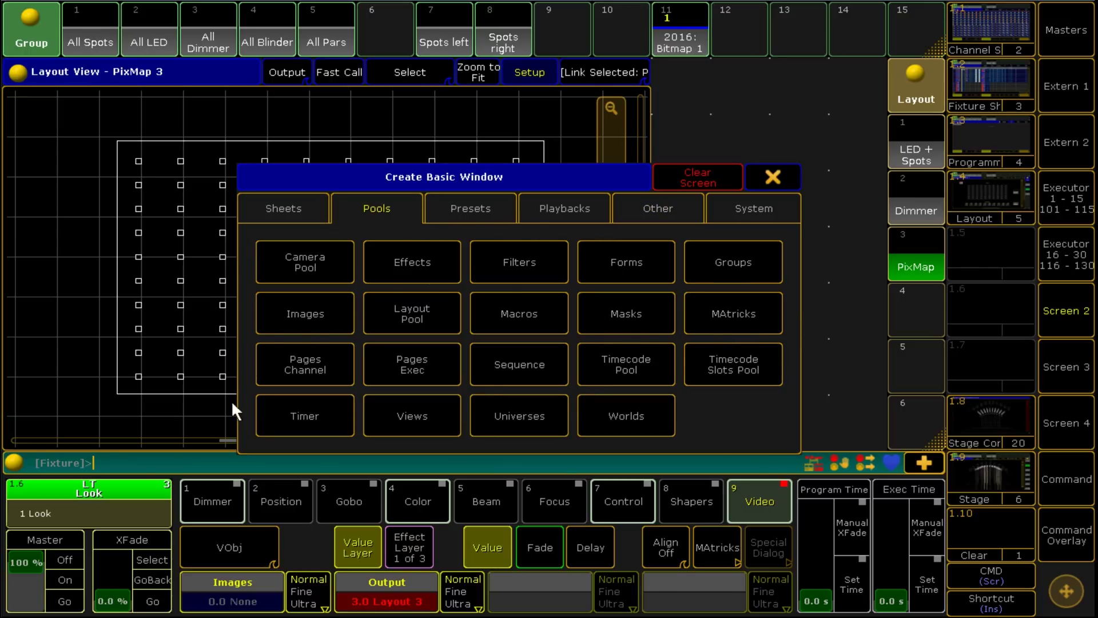
pyautogui.click(303, 321)
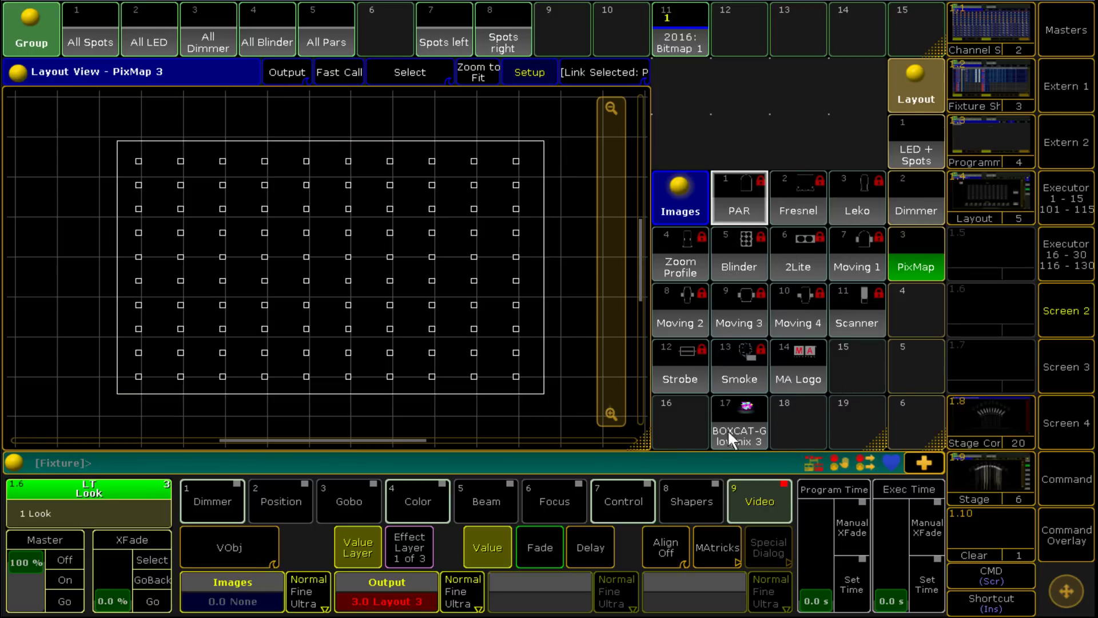
# Open empty image slot 15 and browse the internal drive's images/predefined folder for importable files, leaving without importing any
pyautogui.click(855, 370)
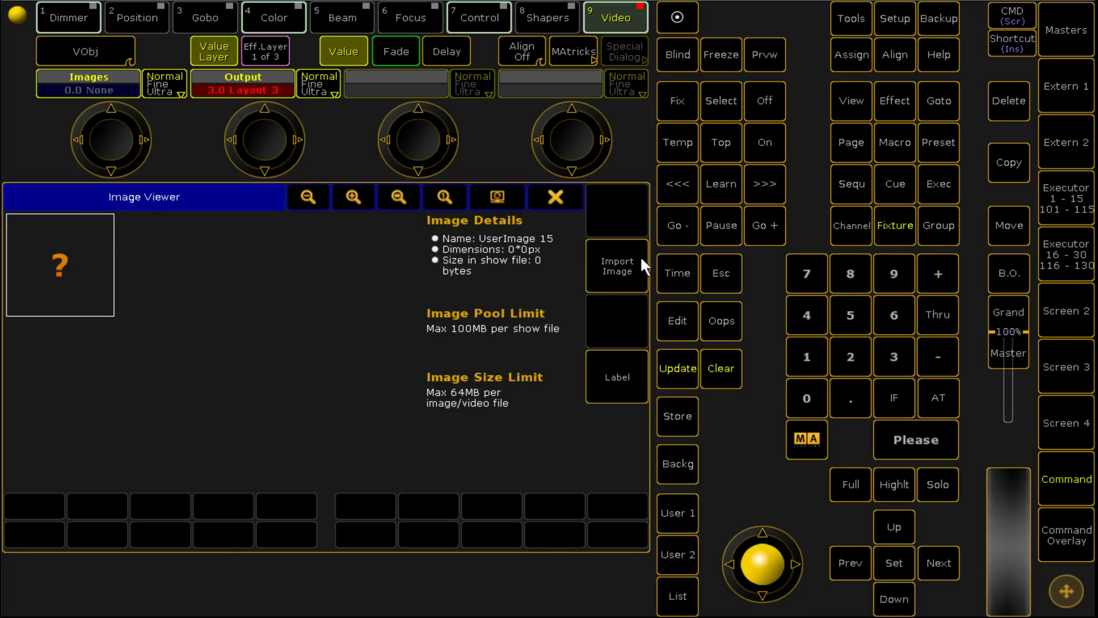
pyautogui.click(627, 276)
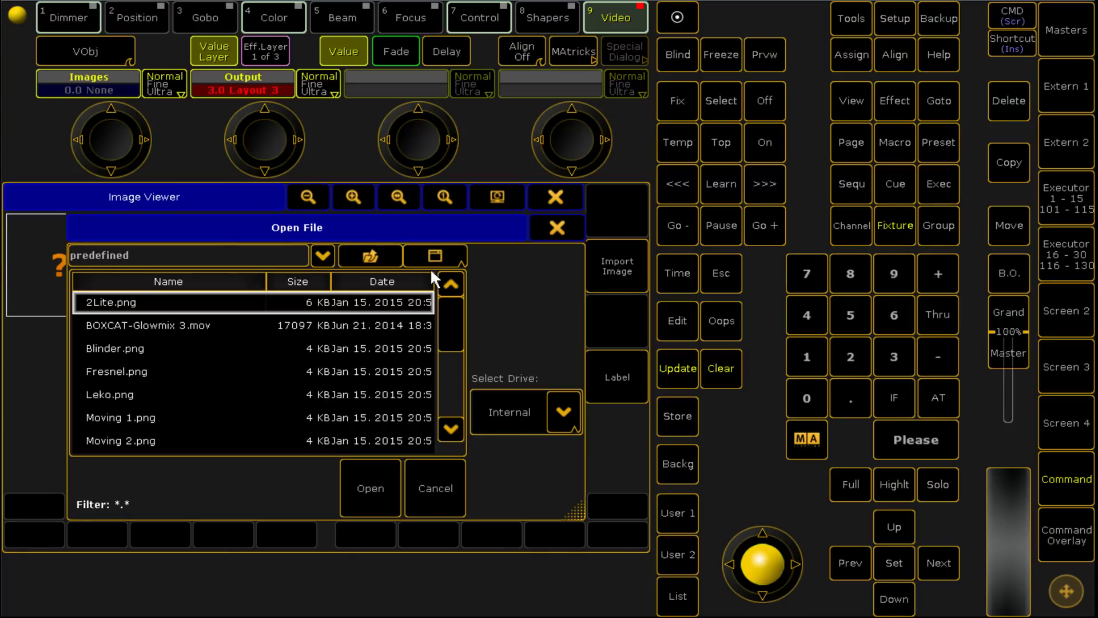
pyautogui.click(374, 252)
pyautogui.click(372, 256)
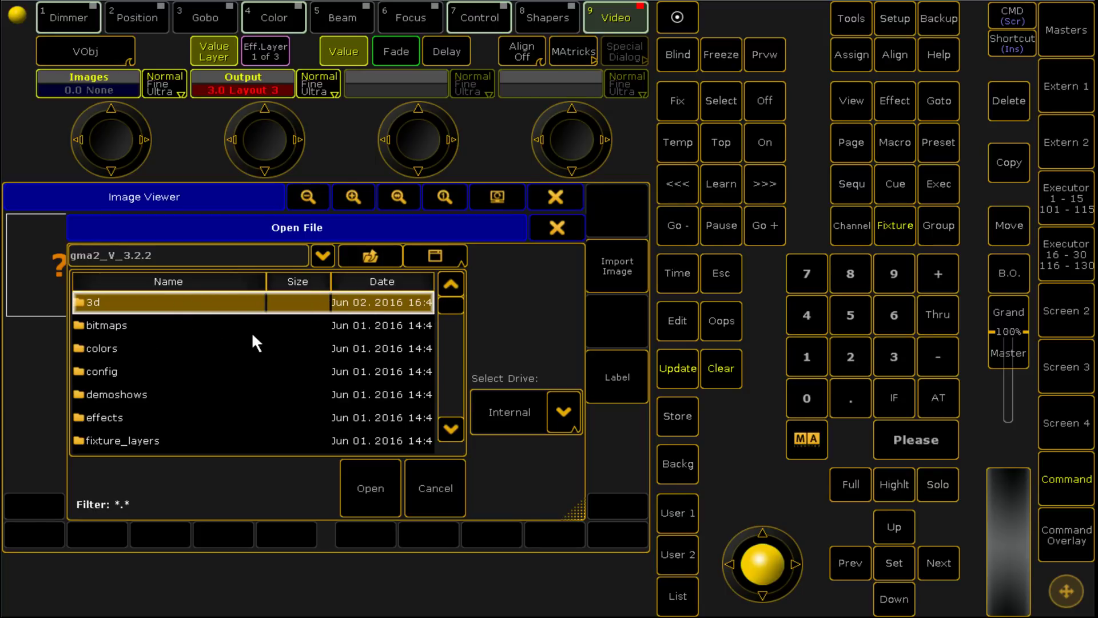
pyautogui.scroll(-10, 180, 348)
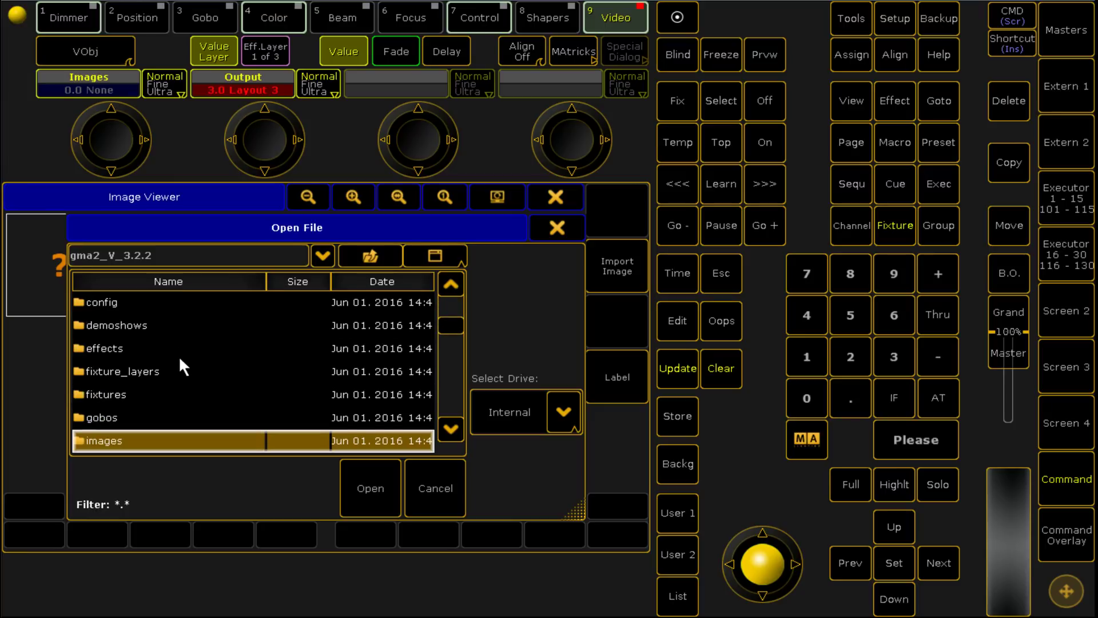
pyautogui.doubleClick(116, 356)
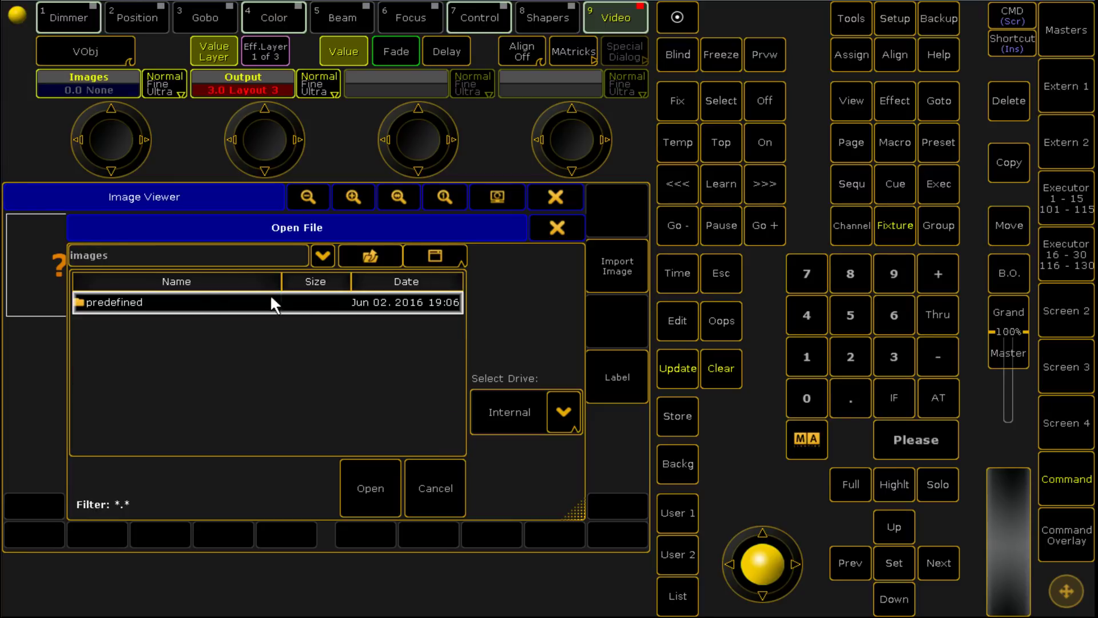
pyautogui.doubleClick(210, 303)
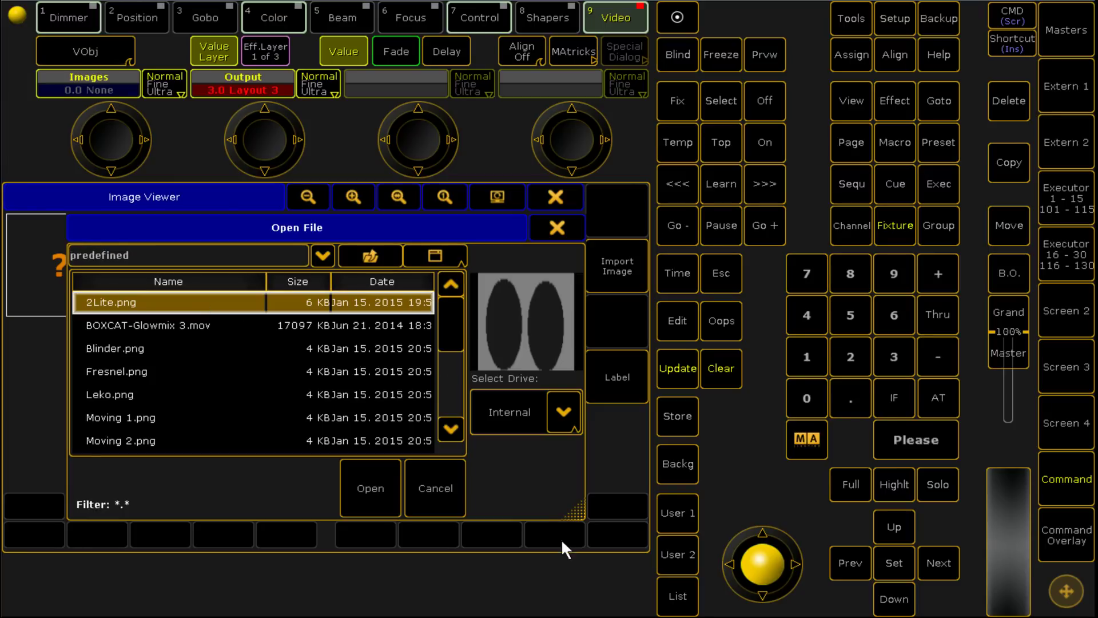
pyautogui.click(431, 499)
pyautogui.click(567, 207)
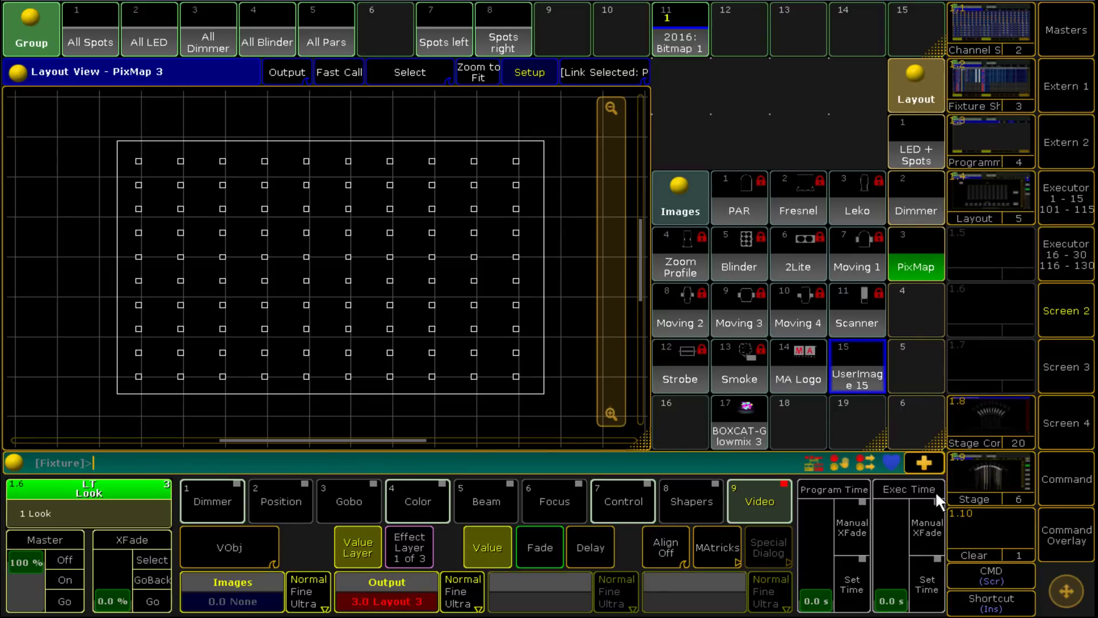
# Delete the empty user image in slot 15 of the Images pool
pyautogui.click(1067, 535)
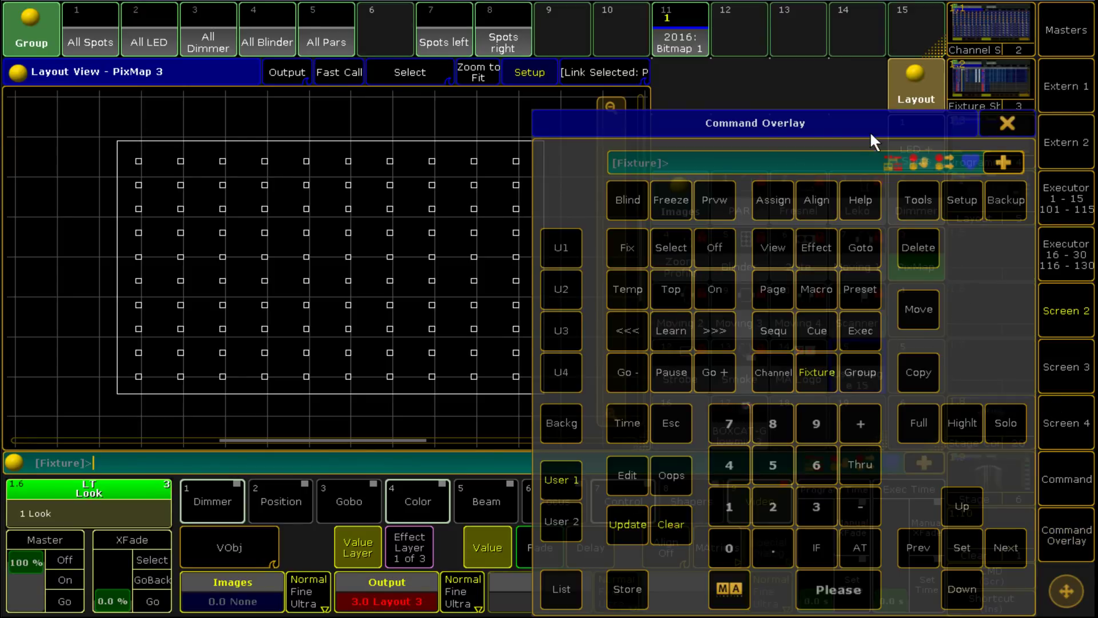
pyautogui.moveTo(870, 132); pyautogui.dragTo(398, 111)
pyautogui.click(446, 236)
pyautogui.click(858, 386)
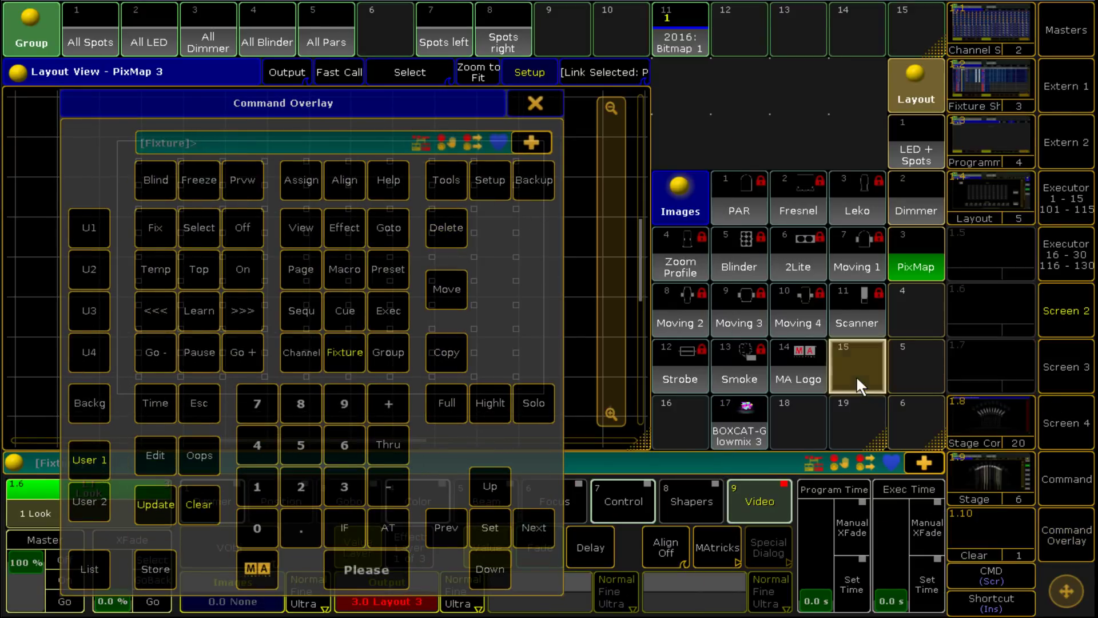
pyautogui.click(543, 107)
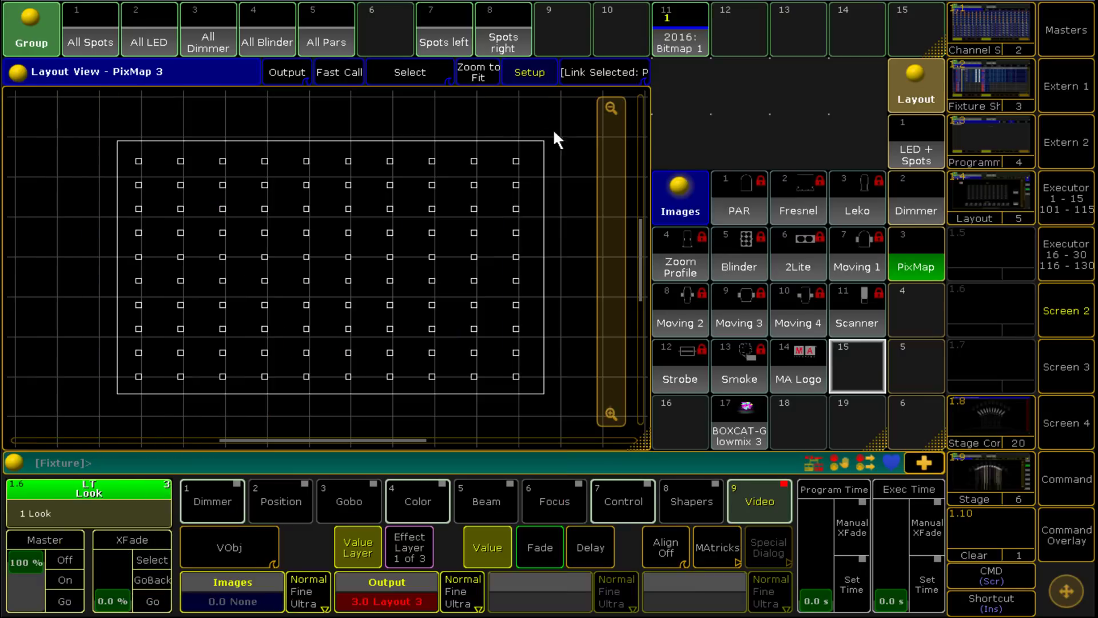
# Set the Bitmap 1 group's Images value to Image 14, the MA Logo
pyautogui.click(241, 596)
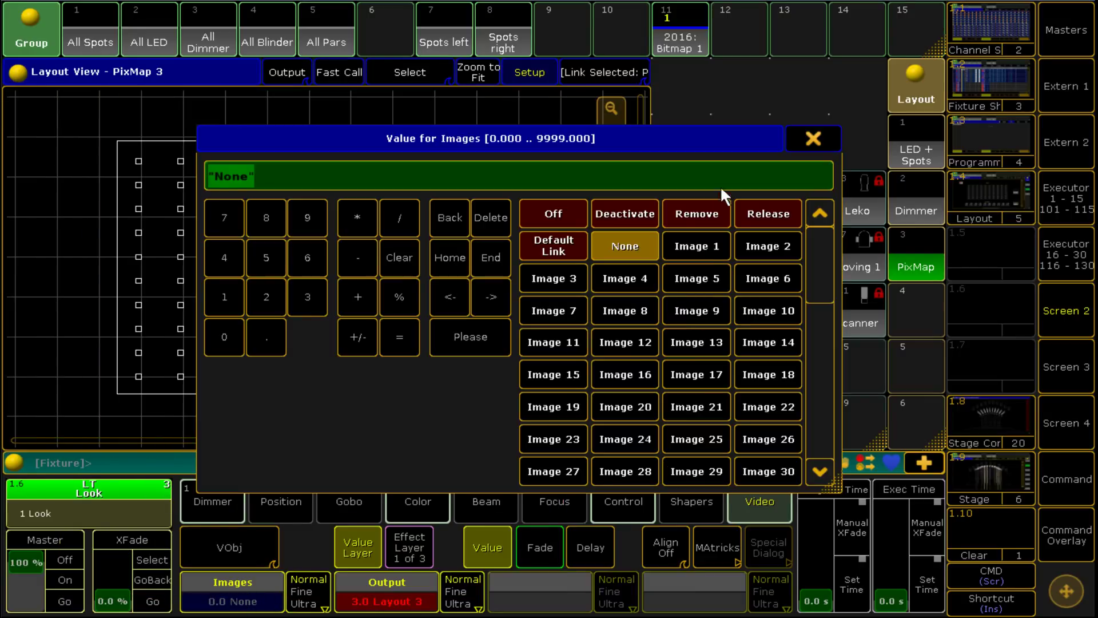
pyautogui.moveTo(714, 138); pyautogui.dragTo(563, 72)
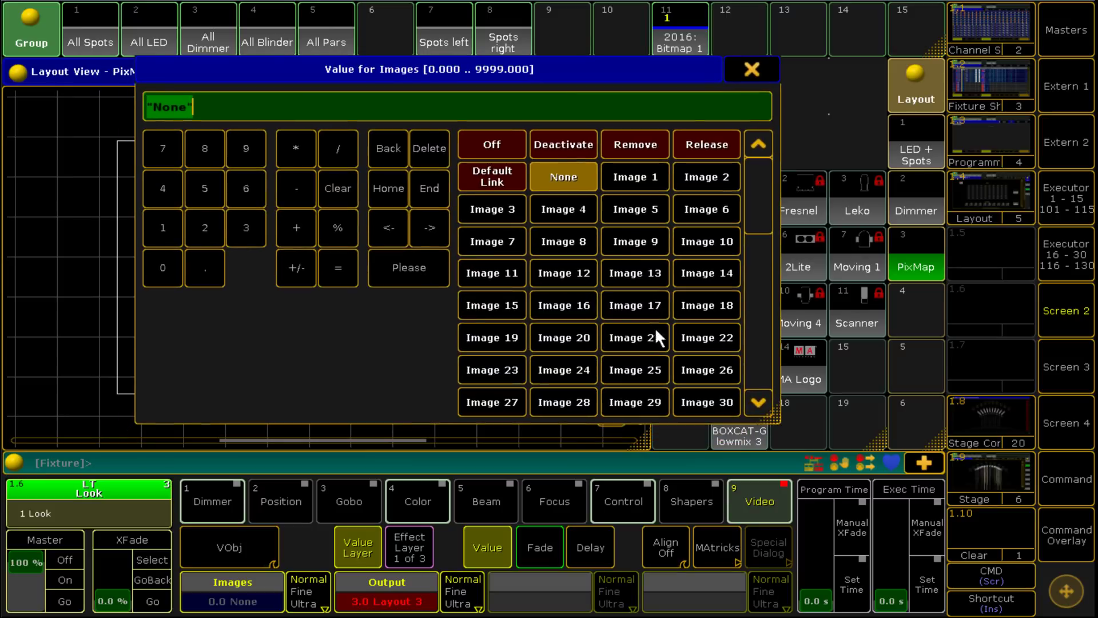
pyautogui.click(699, 272)
# Bring the Bitmap 1 group's dimmer to full and dismiss the command overlay
pyautogui.click(1059, 540)
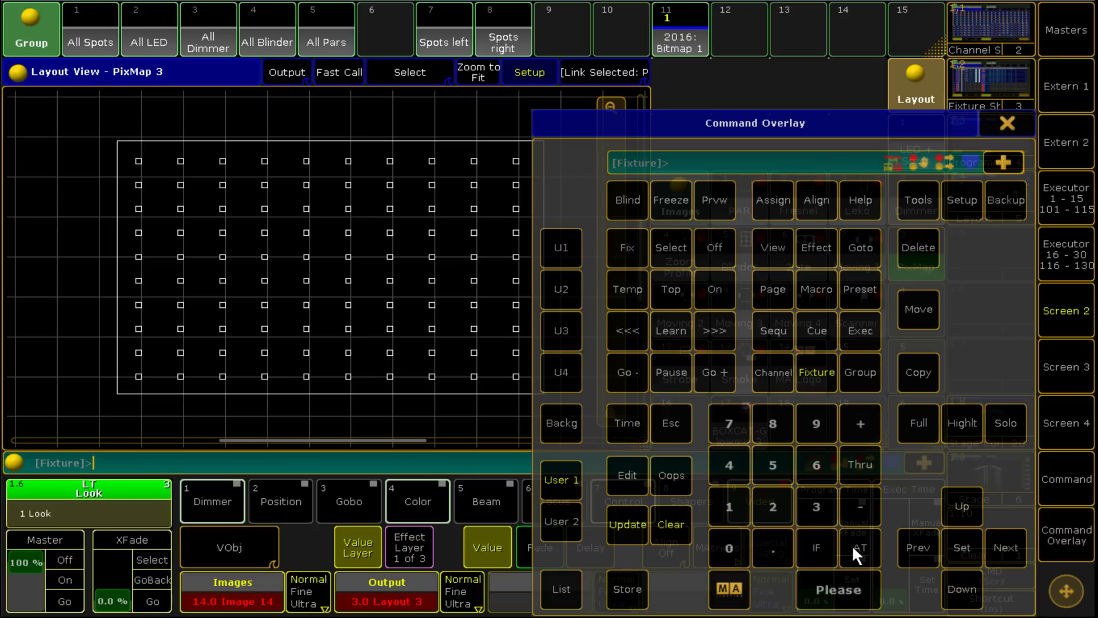
pyautogui.click(862, 548)
pyautogui.click(862, 548)
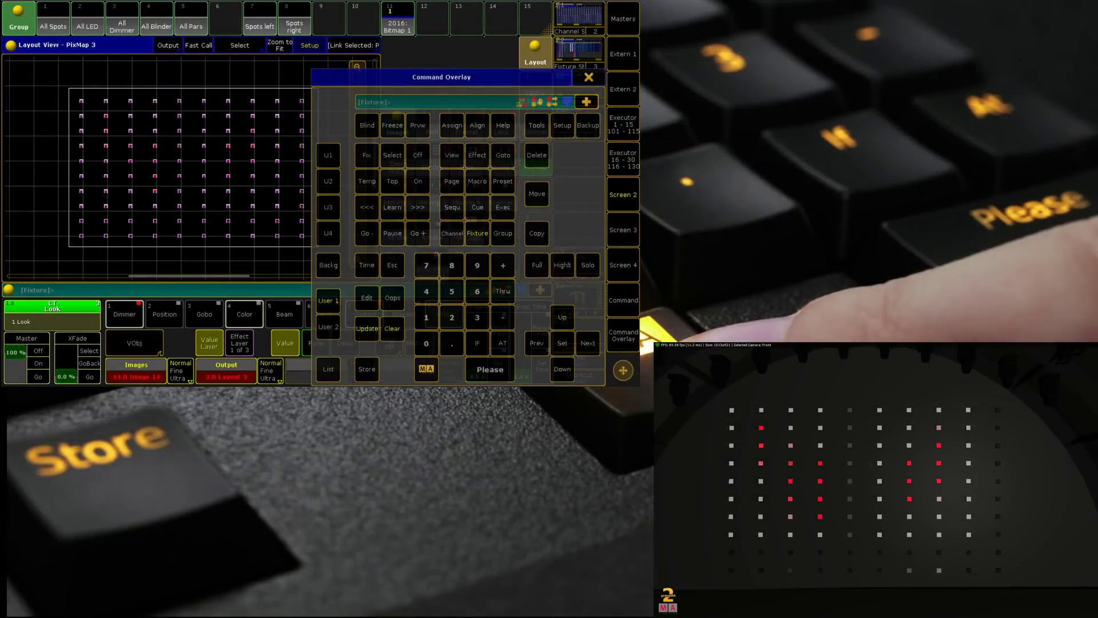
pyautogui.click(591, 79)
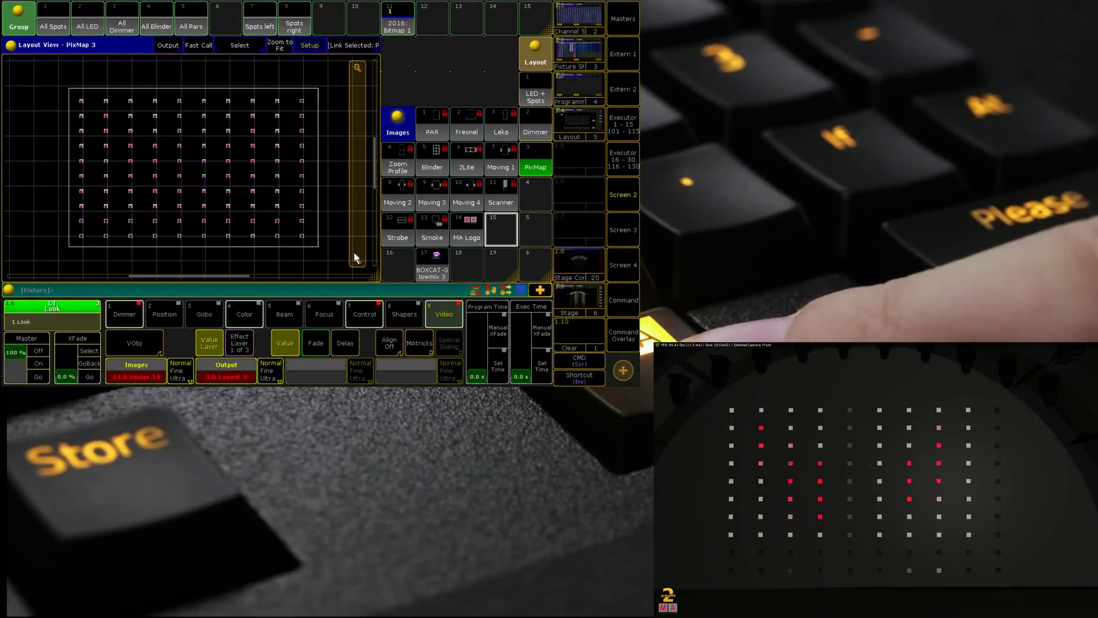
# Shorten the Images pool window and move it up beside the PixMap layout
pyautogui.moveTo(513, 280); pyautogui.dragTo(513, 237)
pyautogui.moveTo(400, 137); pyautogui.dragTo(400, 73)
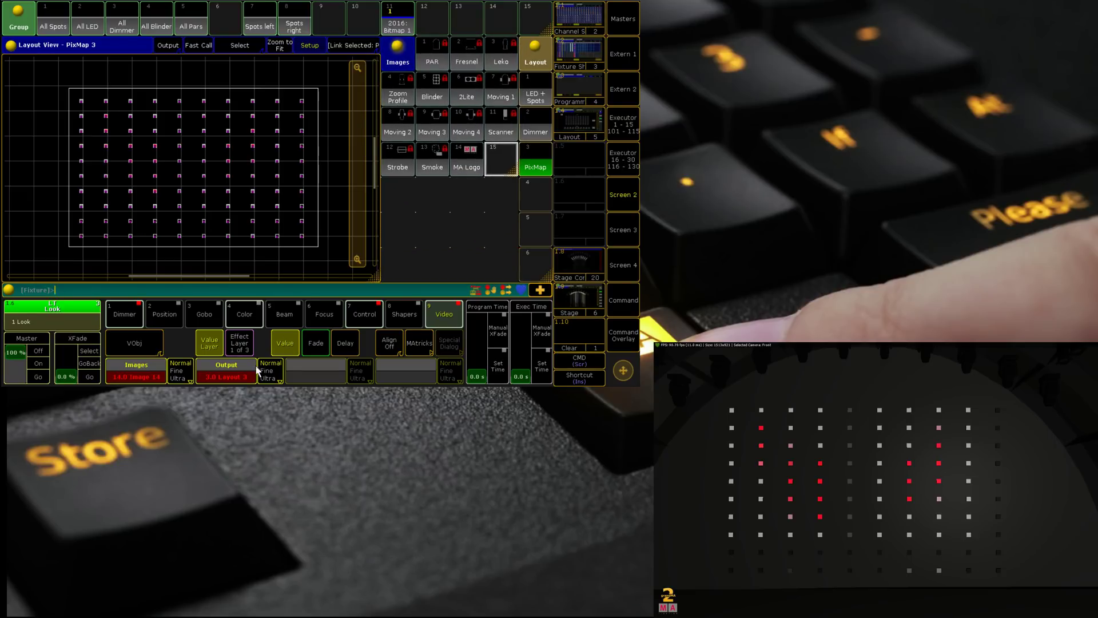
# Shift the bitmap image on the LED matrix by adjusting its VPos X and Y values
pyautogui.click(144, 338)
pyautogui.moveTo(145, 338); pyautogui.dragTo(144, 353)
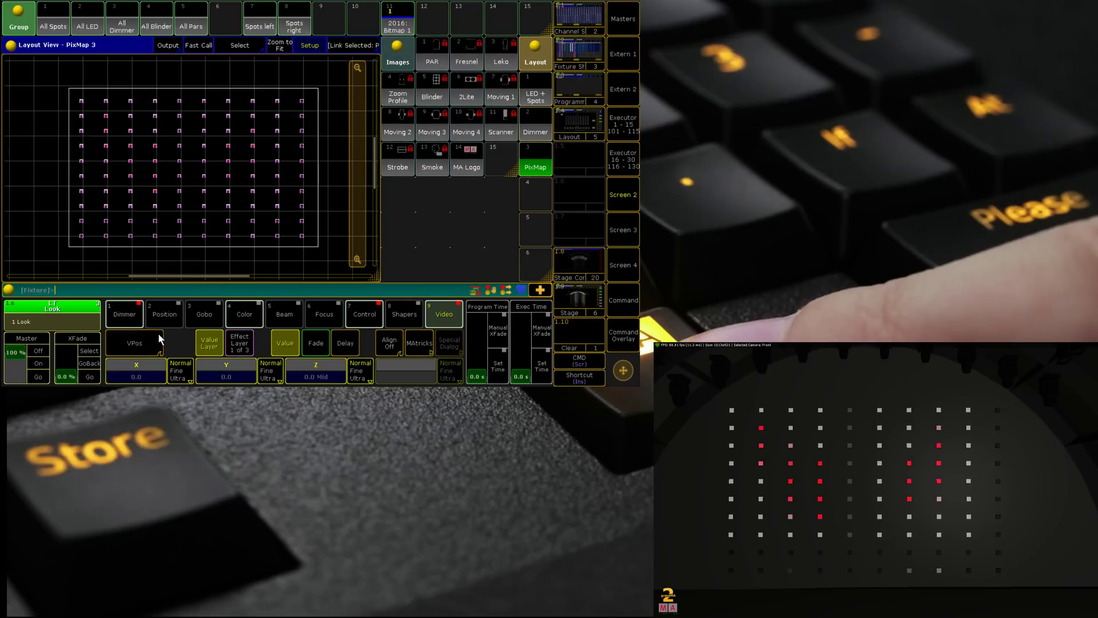
pyautogui.click(619, 299)
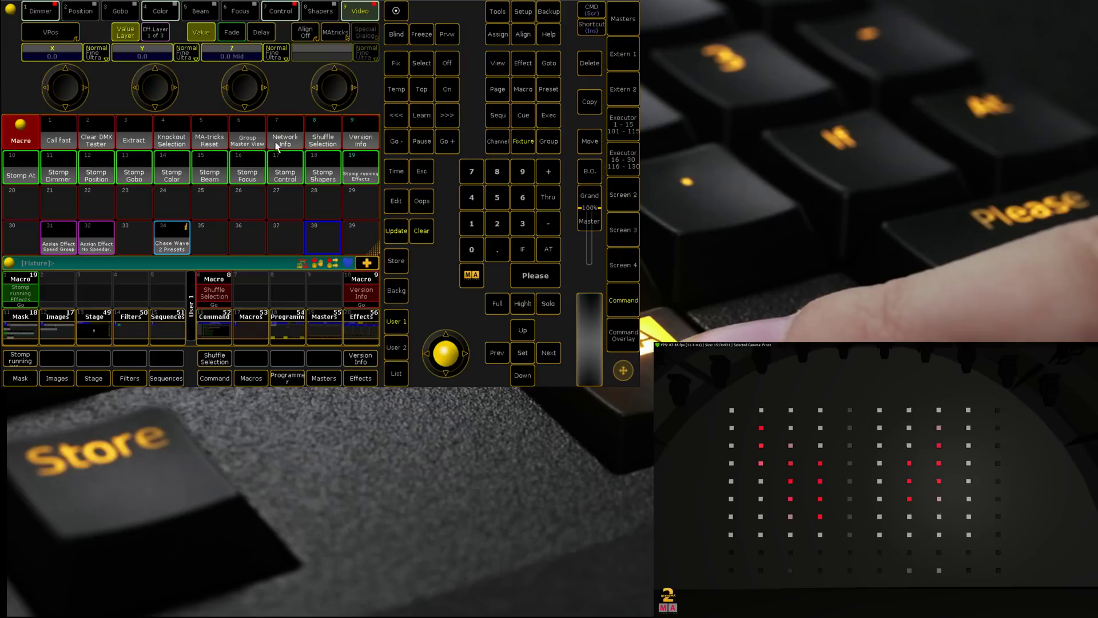
pyautogui.click(64, 87)
pyautogui.scroll(10, 64, 87)
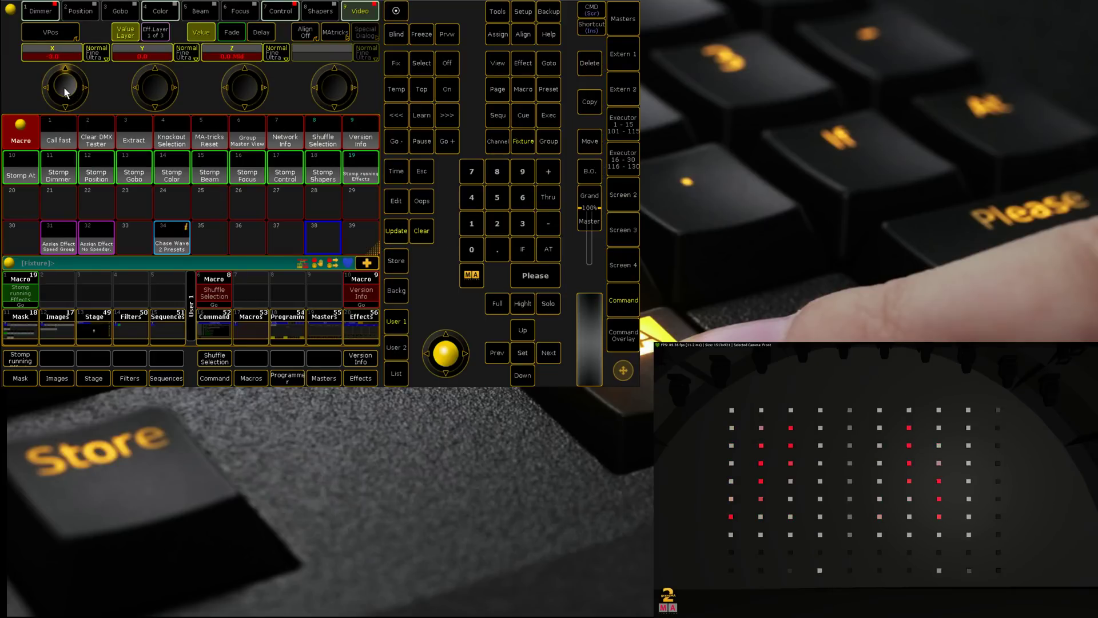
pyautogui.scroll(-4, 64, 89)
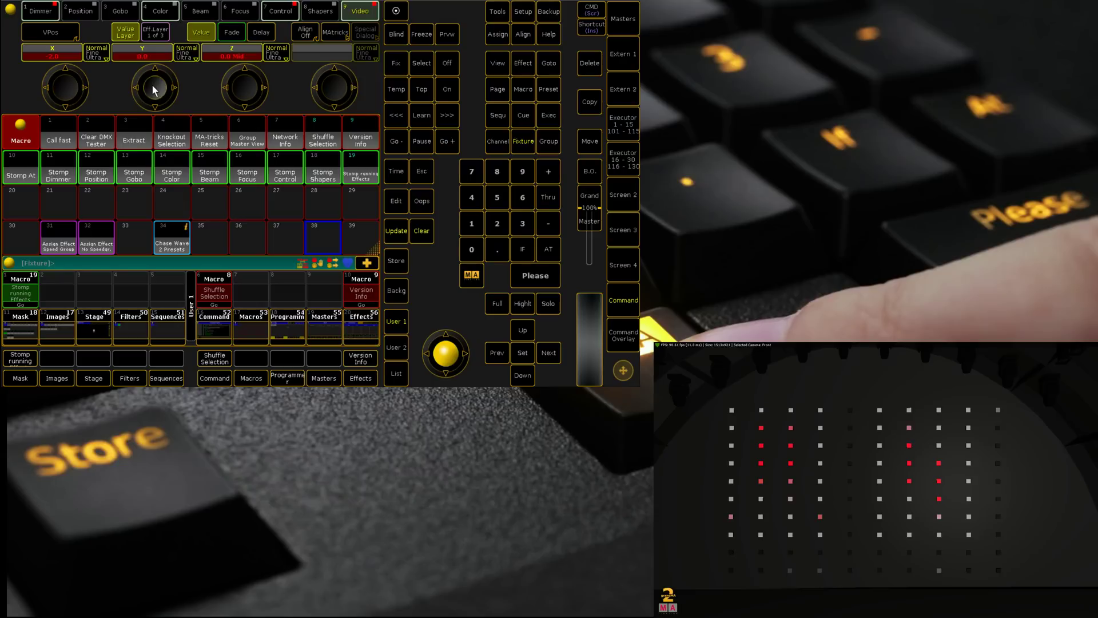
pyautogui.scroll(10, 154, 89)
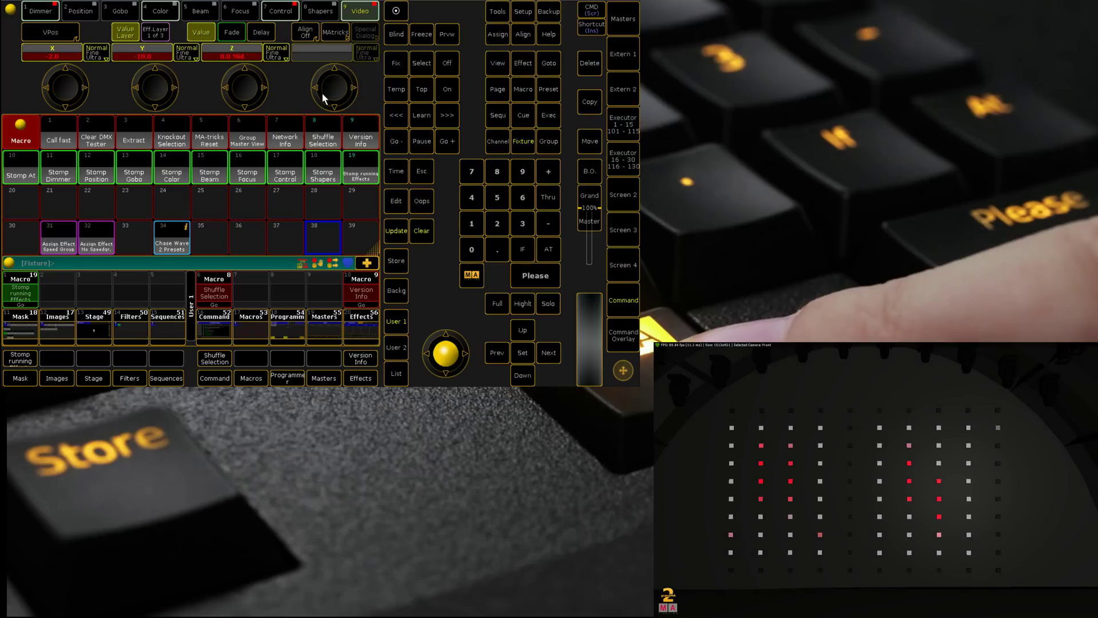
pyautogui.scroll(10, 244, 89)
pyautogui.scroll(10, 242, 89)
pyautogui.scroll(15, 245, 88)
# Rotate the bitmap image with VRot Z and adjust its size with VScale X
pyautogui.click(50, 32)
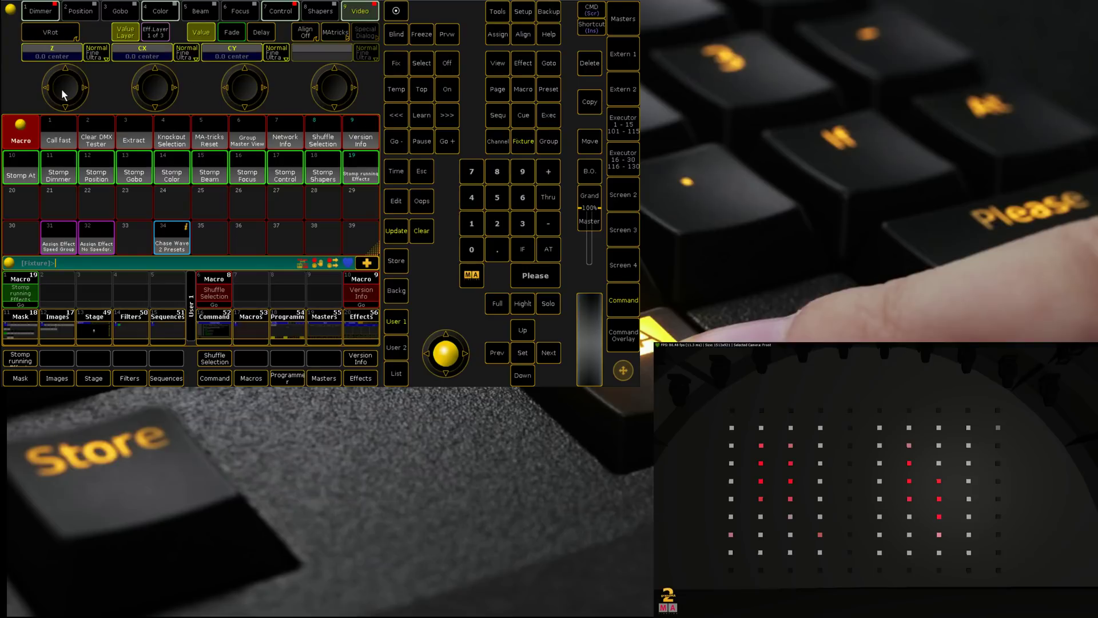
pyautogui.scroll(-10, 61, 88)
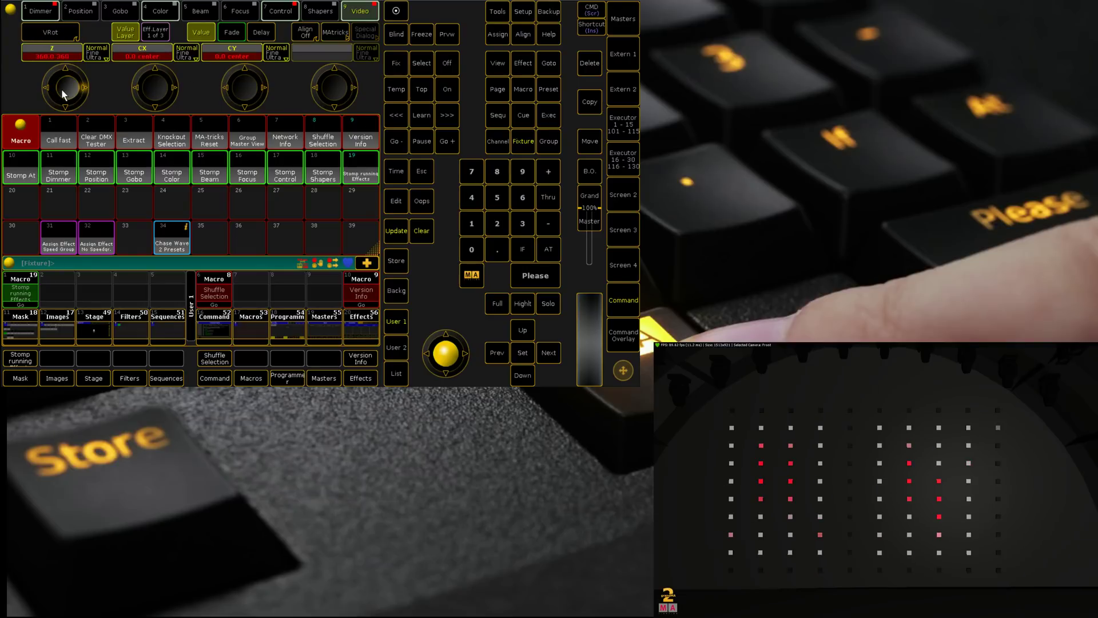
pyautogui.click(35, 31)
pyautogui.scroll(10, 60, 88)
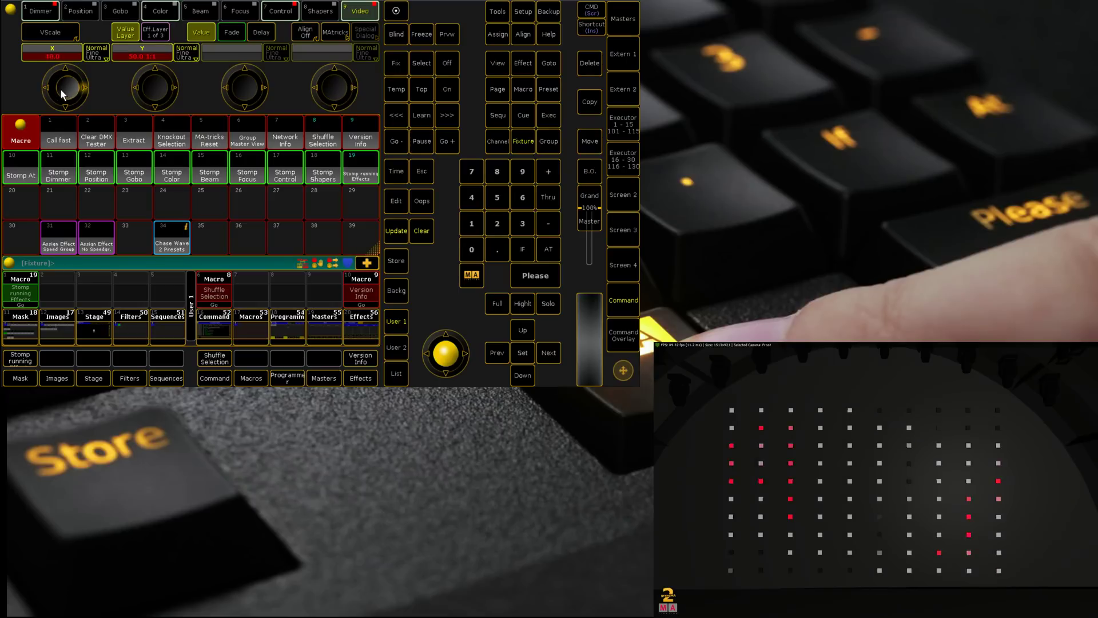
# Set the bitmap's VPreset mode to RGB+Dim
pyautogui.click(44, 38)
pyautogui.scroll(5, 62, 92)
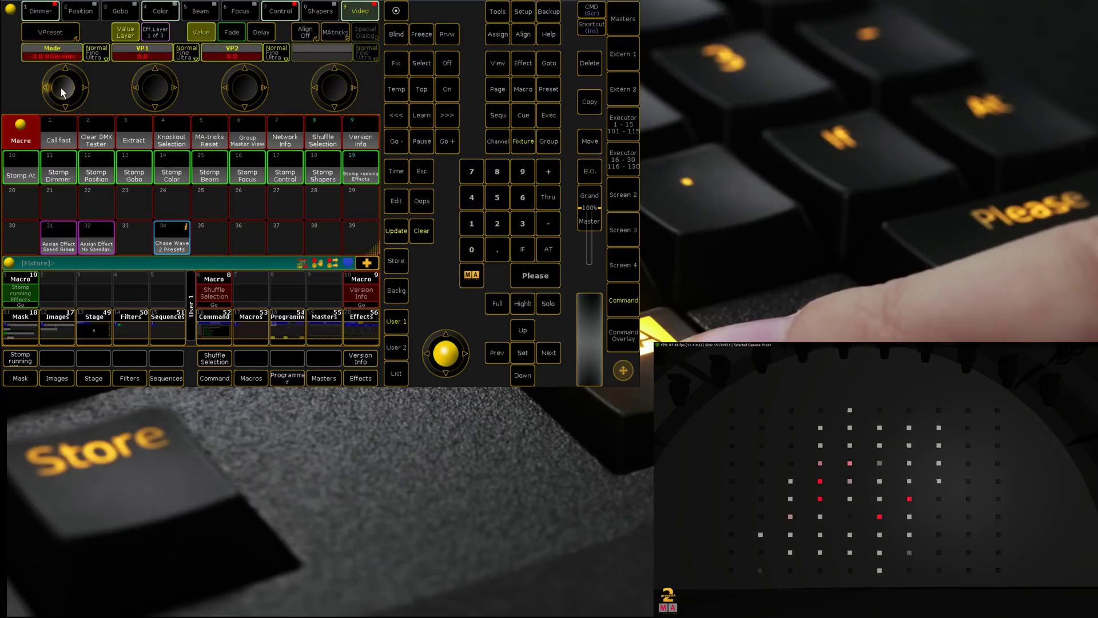
pyautogui.click(44, 56)
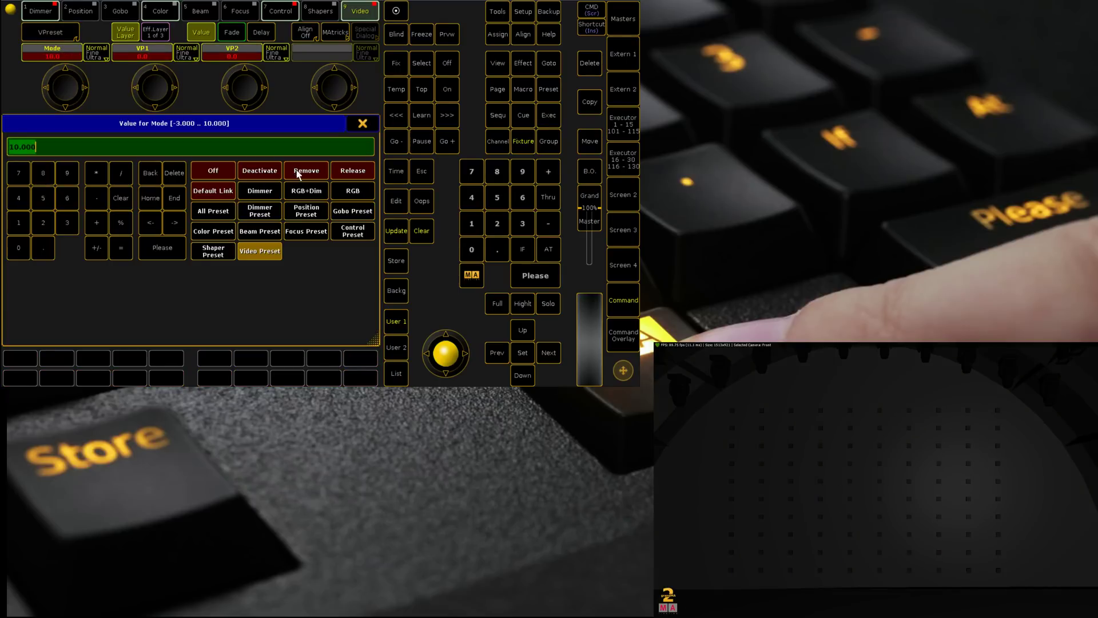
pyautogui.click(300, 192)
# Try the bitmap's RGB and All Preset modes and return the mode to RGB+Dim
pyautogui.click(56, 57)
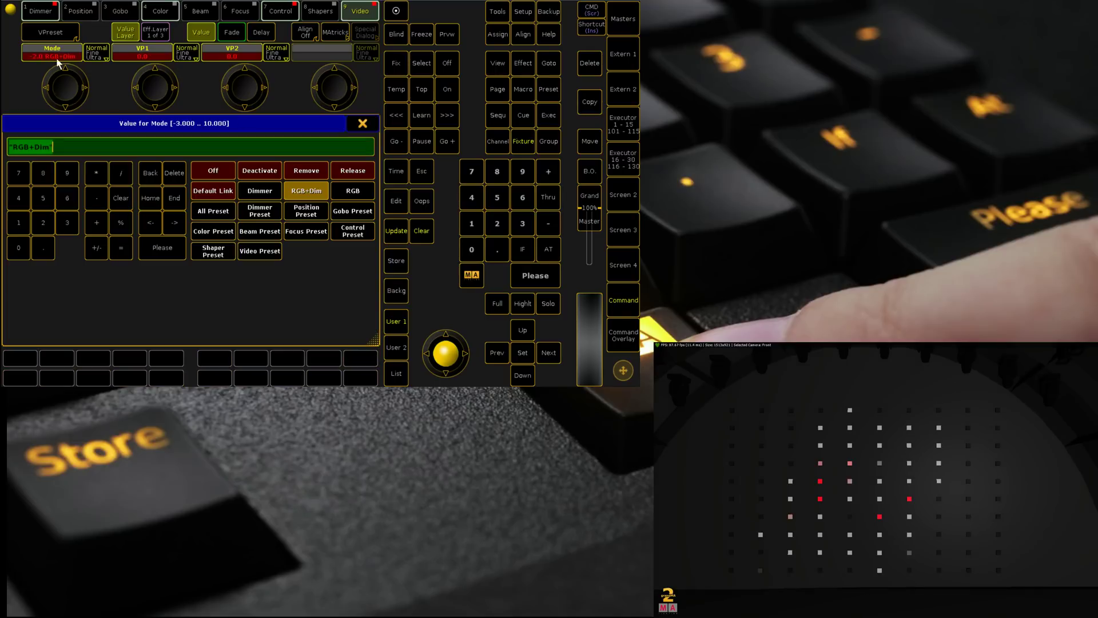
pyautogui.click(352, 190)
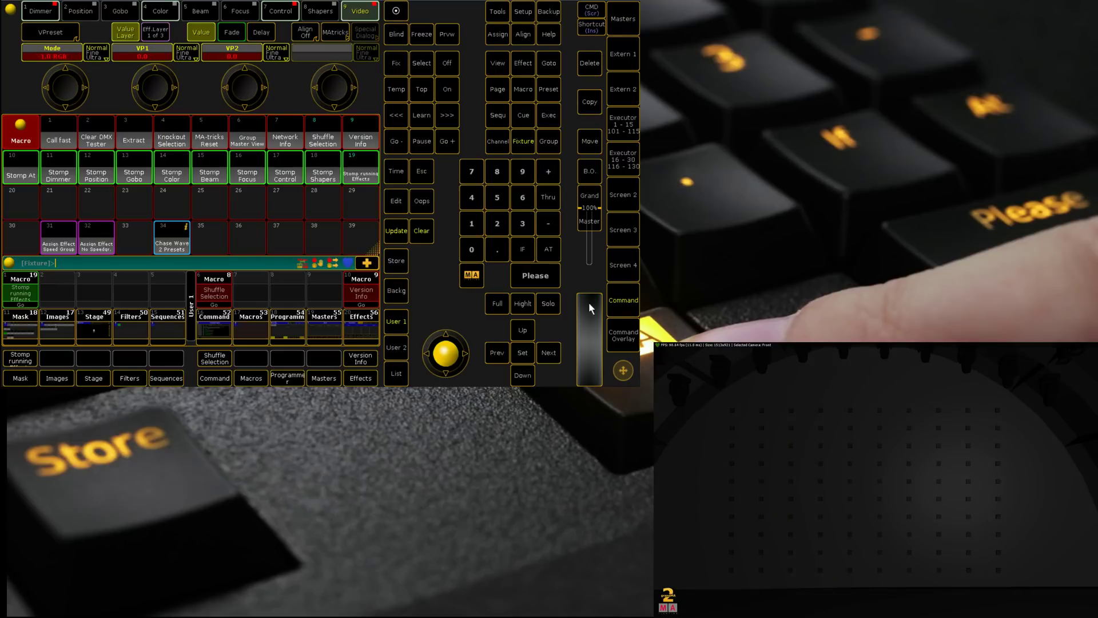
pyautogui.click(61, 55)
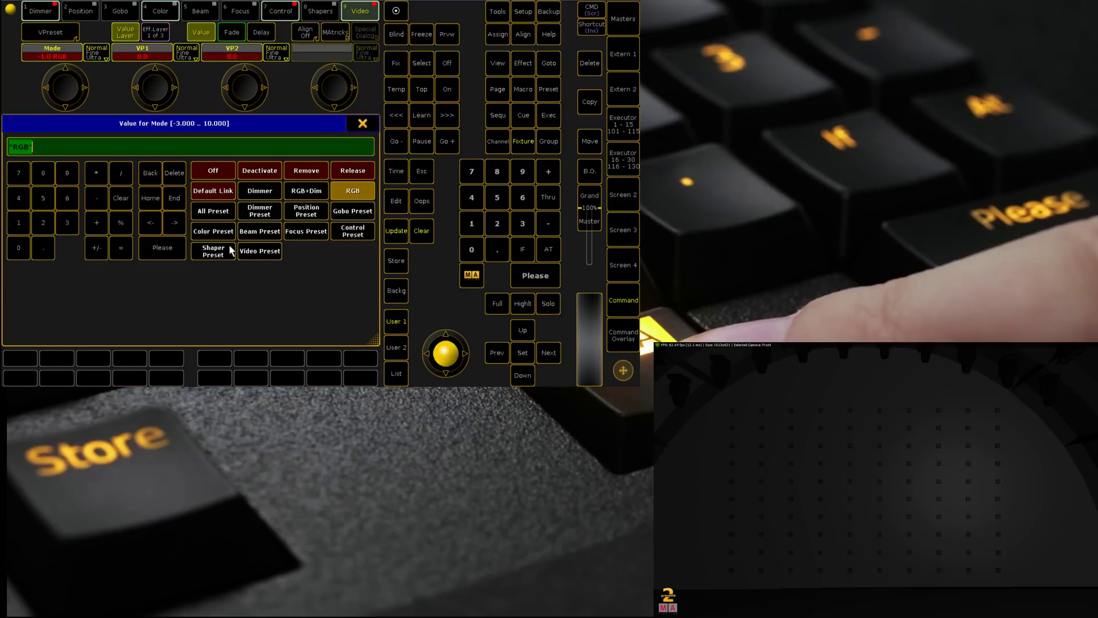
pyautogui.click(212, 211)
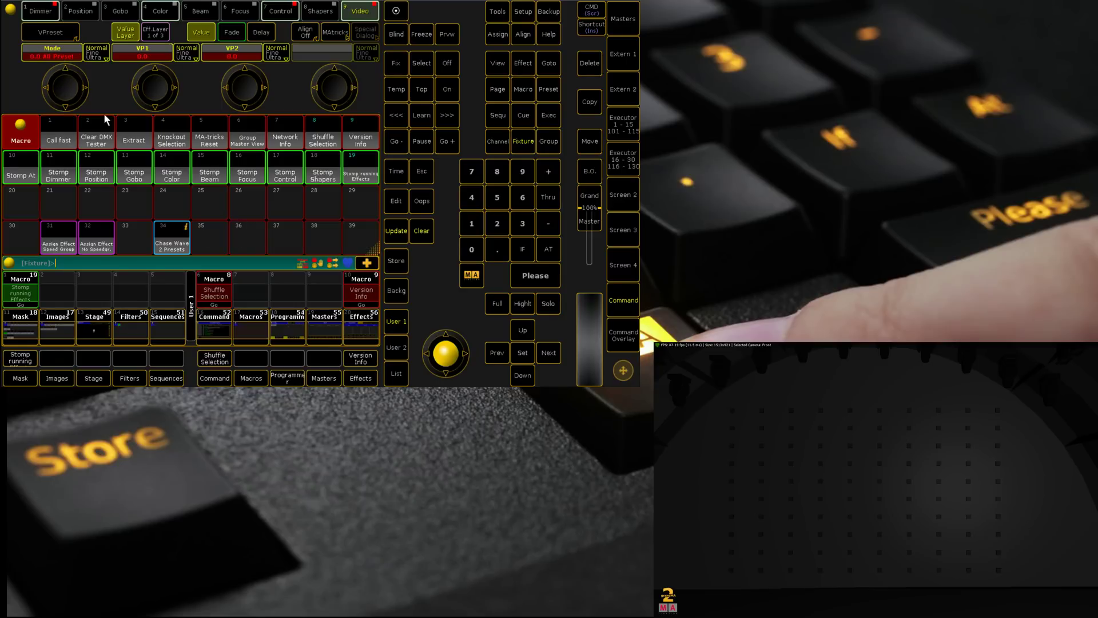
pyautogui.click(57, 62)
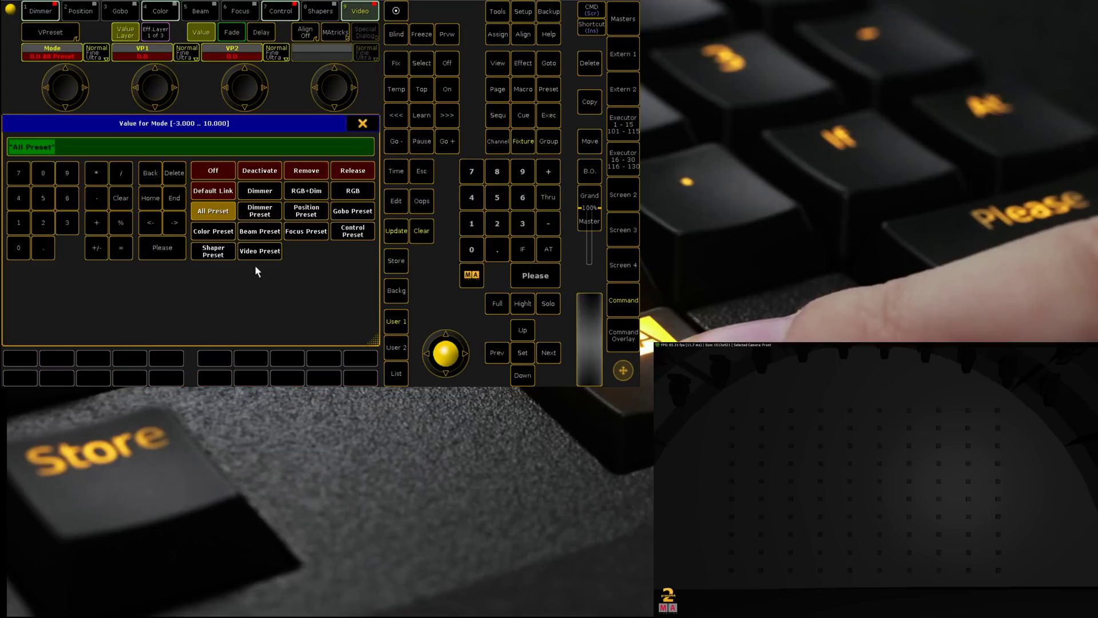
pyautogui.click(293, 192)
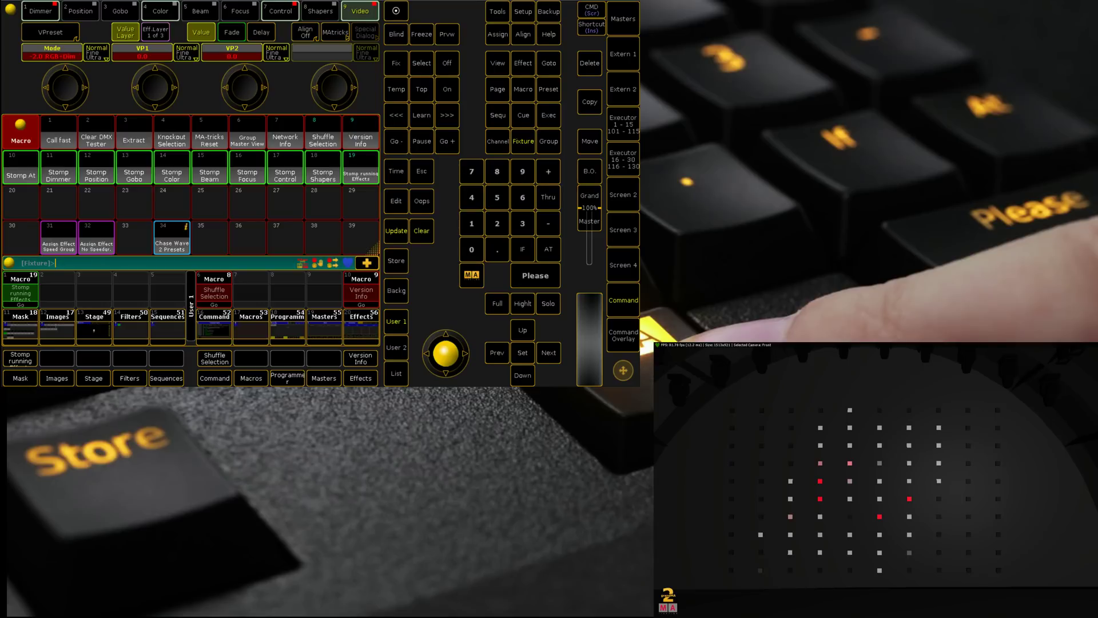
# Add an Effect pool below the Images pool on Screen 2, showing its empty slots
pyautogui.click(620, 226)
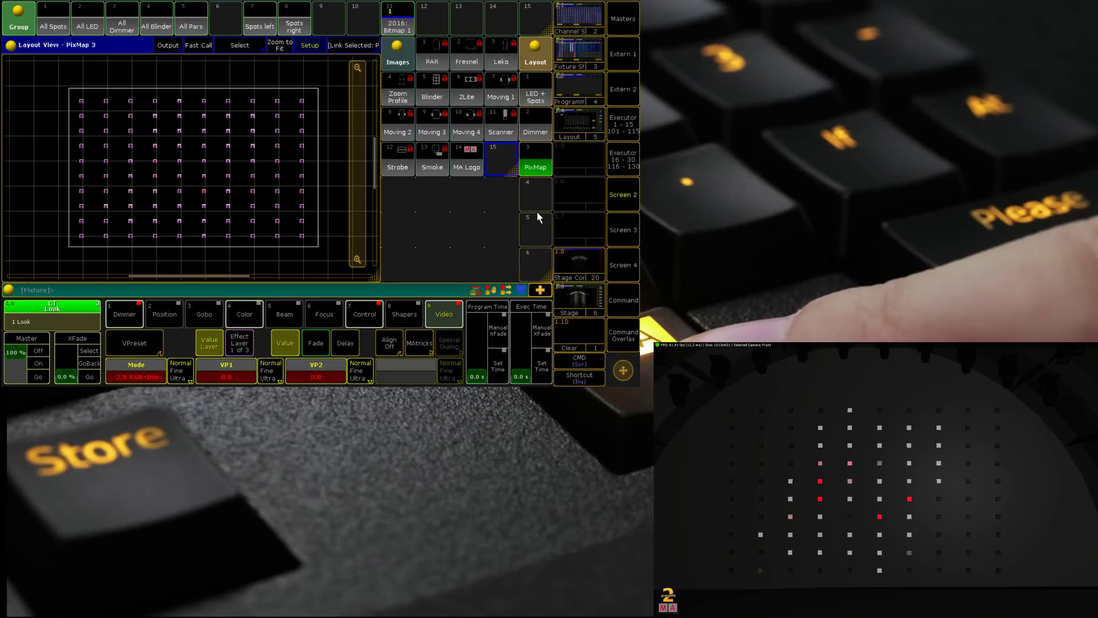
pyautogui.click(390, 187)
pyautogui.click(236, 165)
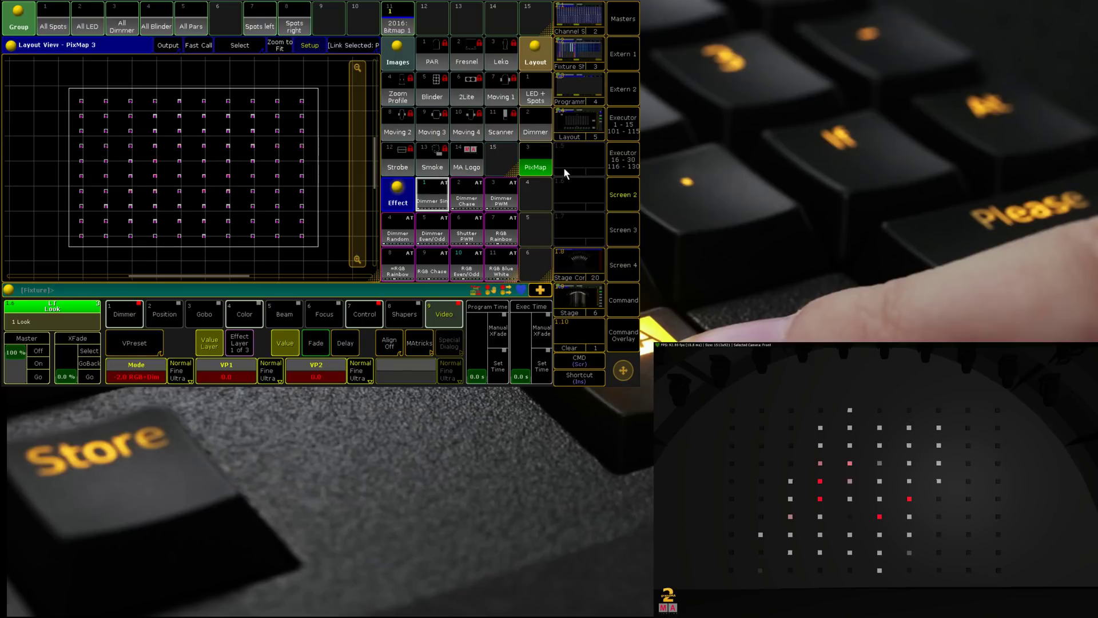
pyautogui.click(432, 265)
pyautogui.scroll(-10, 465, 248)
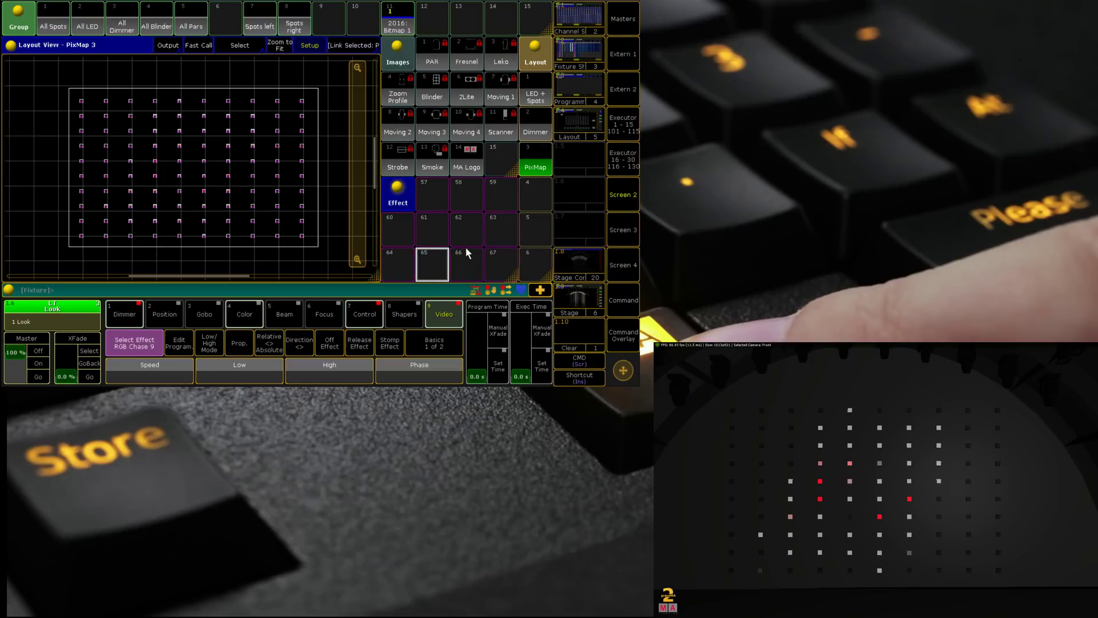
# Clear the programmer and close the Command Overlay
pyautogui.click(608, 333)
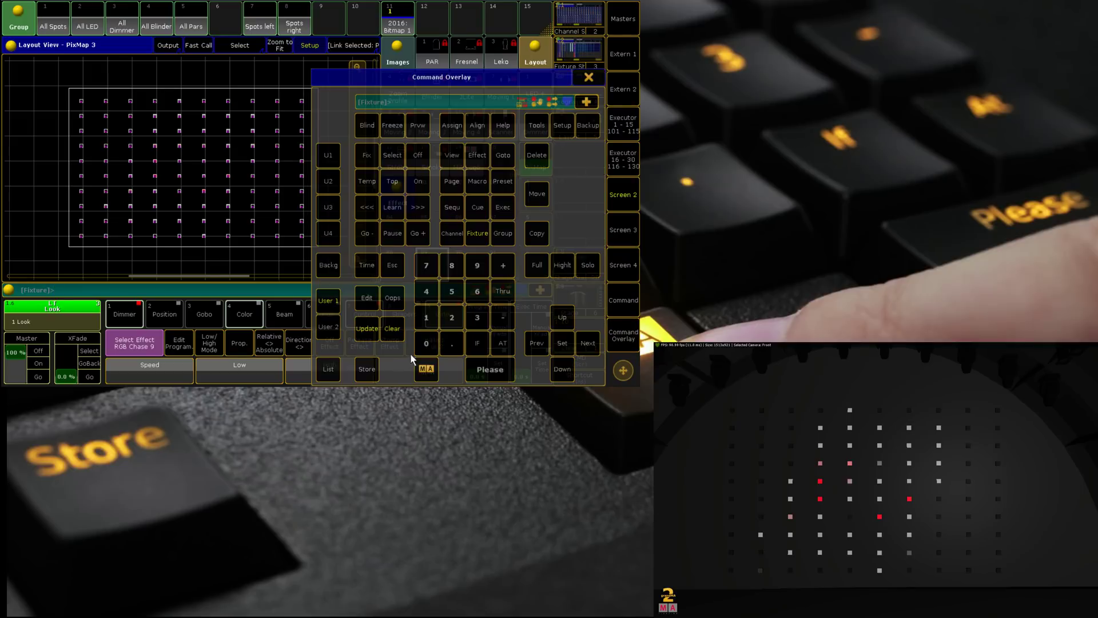
pyautogui.click(390, 331)
pyautogui.click(588, 78)
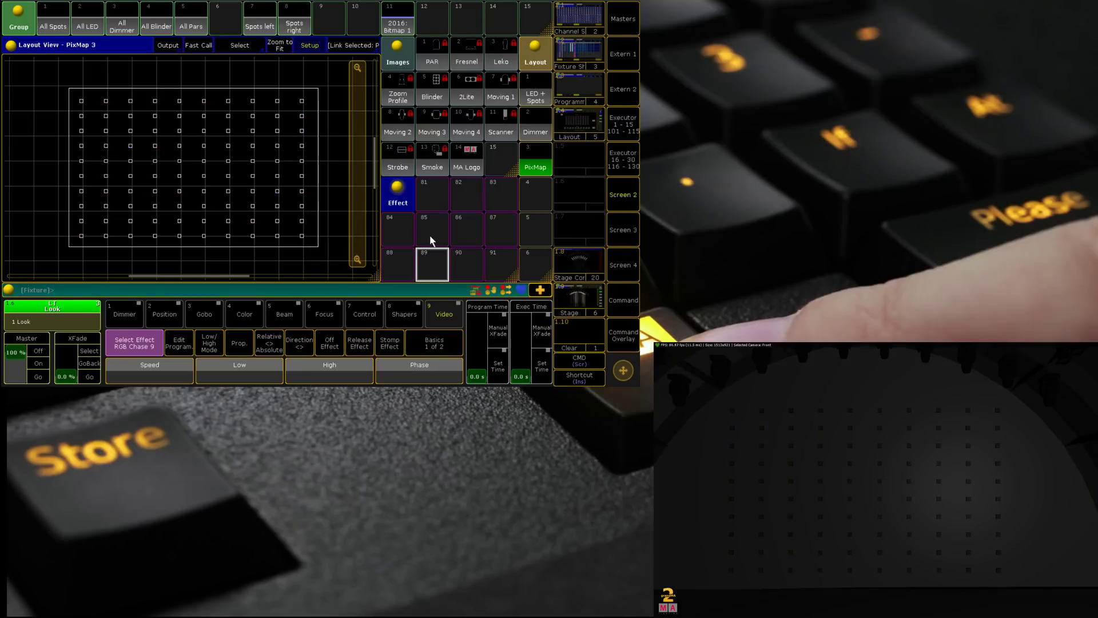
# Create effect 89 from the predefined Dimmer Sin effect
pyautogui.click(434, 261)
pyautogui.click(359, 203)
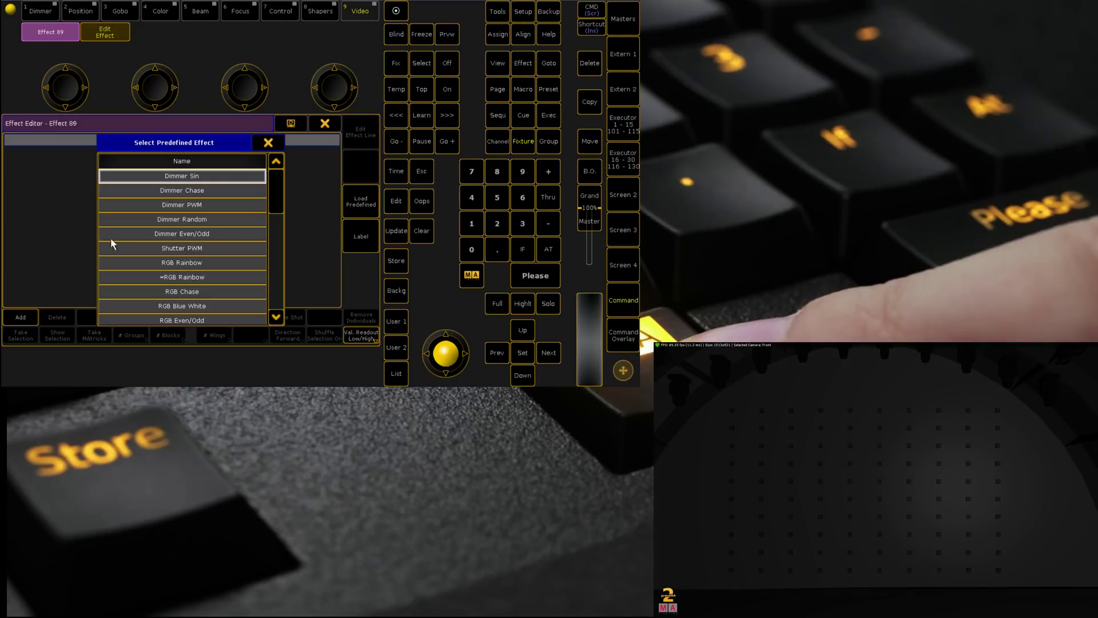
pyautogui.click(193, 178)
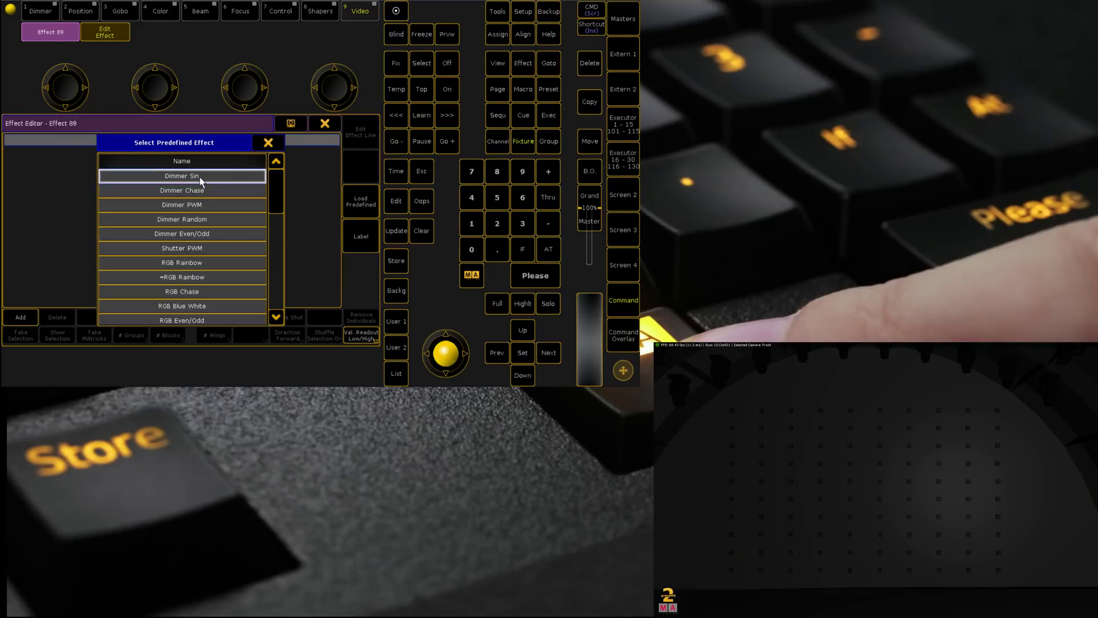
# Set the attribute of effect 89 to MP Trans X
pyautogui.click(136, 180)
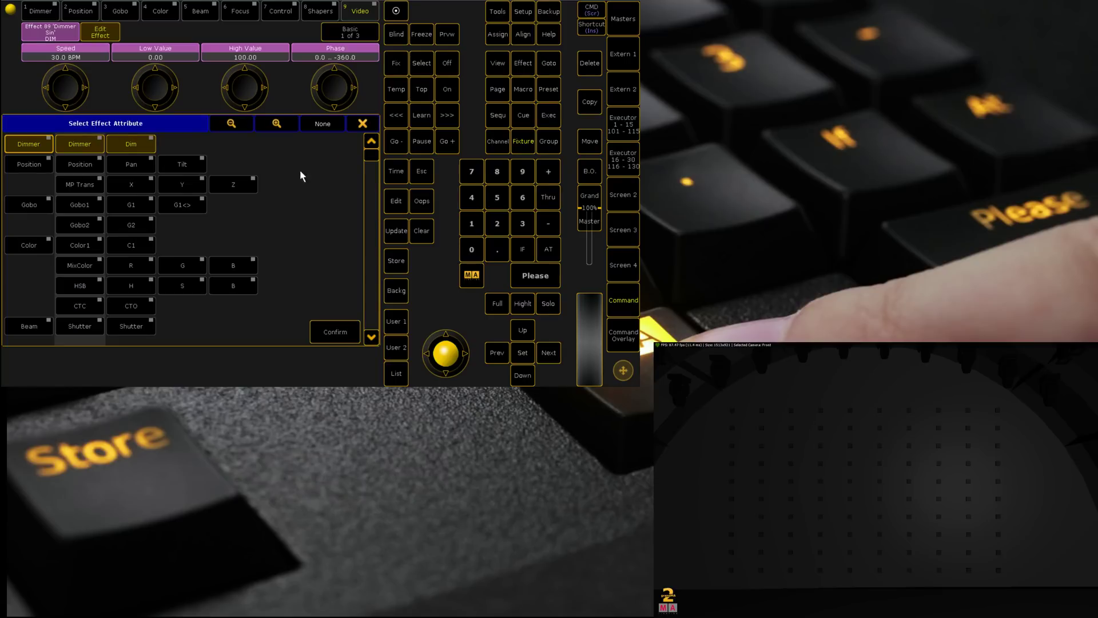
pyautogui.click(129, 182)
pyautogui.click(341, 331)
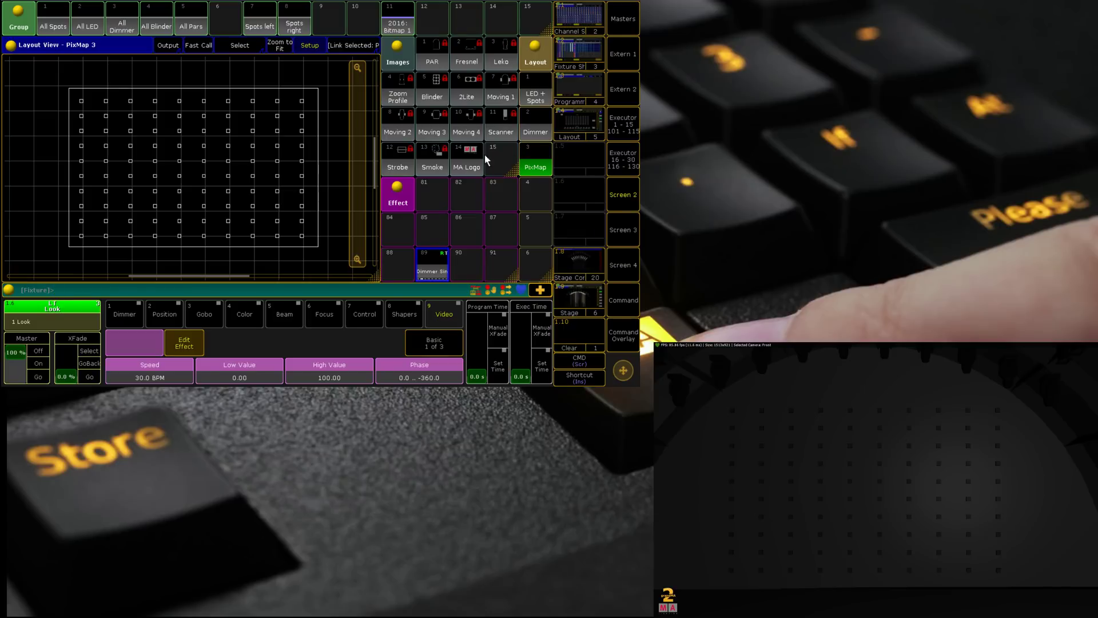
# Select the bitmap fixture group and set its VObj Output to Layout 3
pyautogui.click(392, 22)
pyautogui.click(366, 313)
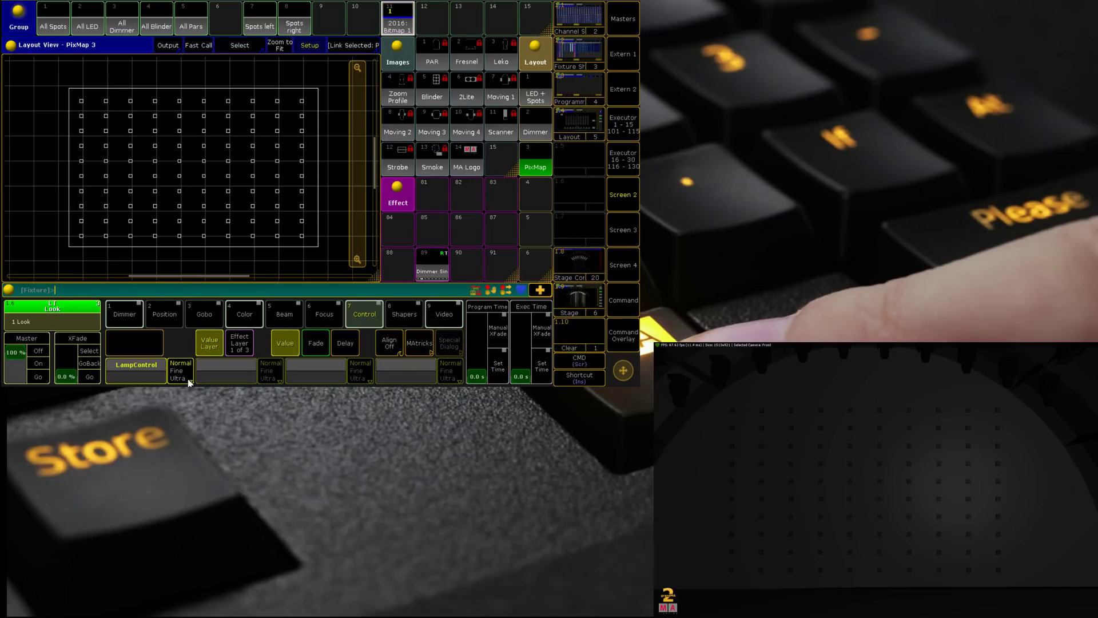
pyautogui.click(439, 309)
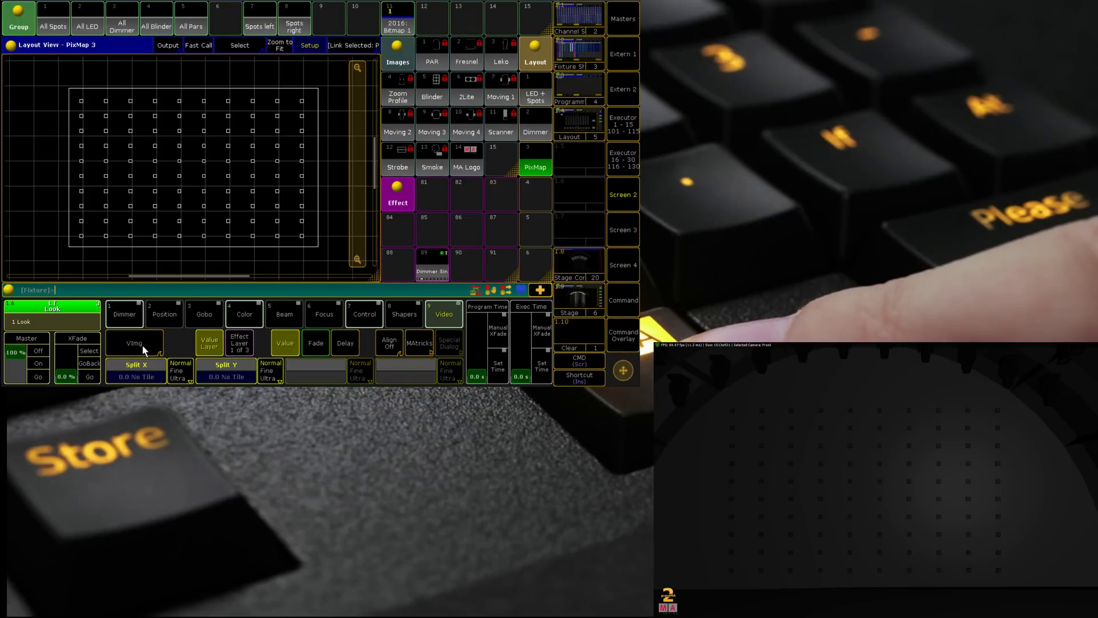
pyautogui.click(141, 344)
pyautogui.click(234, 378)
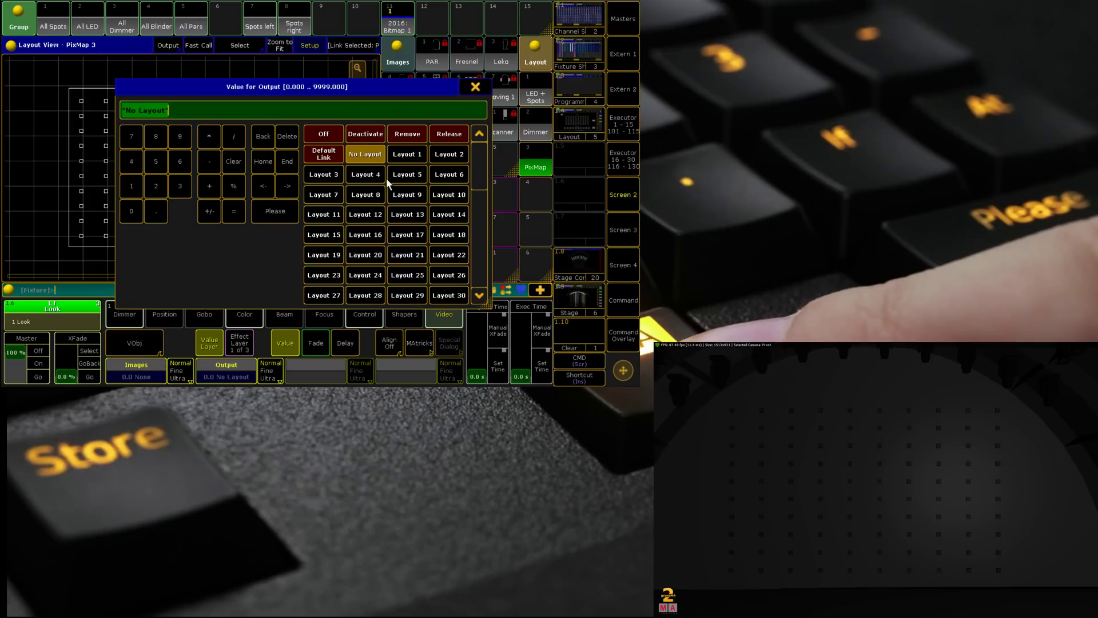
pyautogui.click(333, 180)
# Assign Image 14 to the bitmap fixture and set its dimmer to full
pyautogui.click(142, 373)
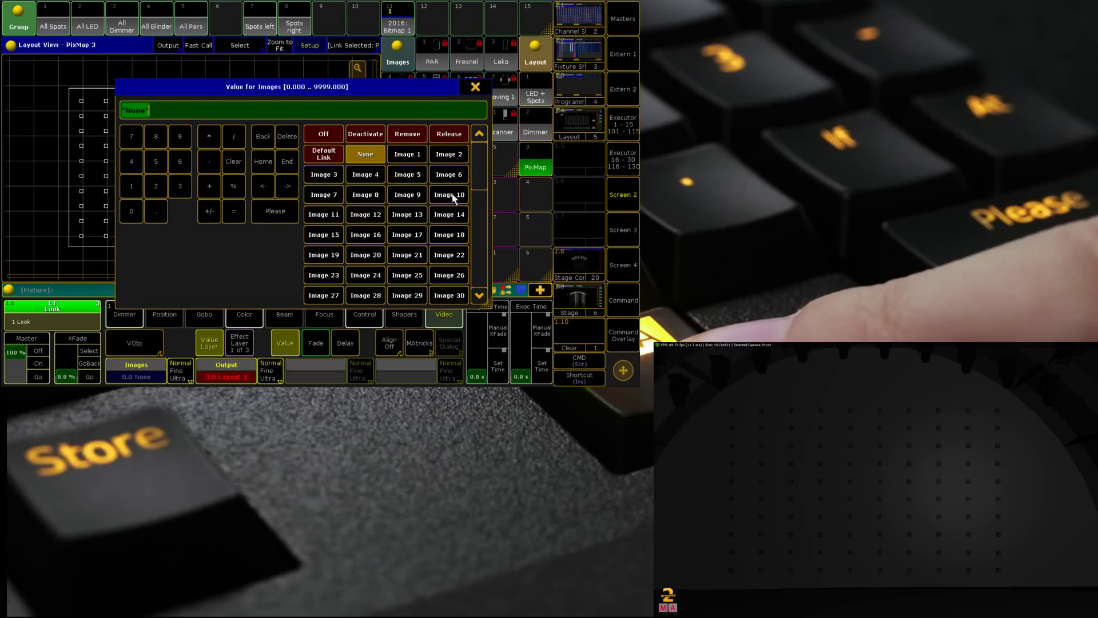
pyautogui.click(454, 219)
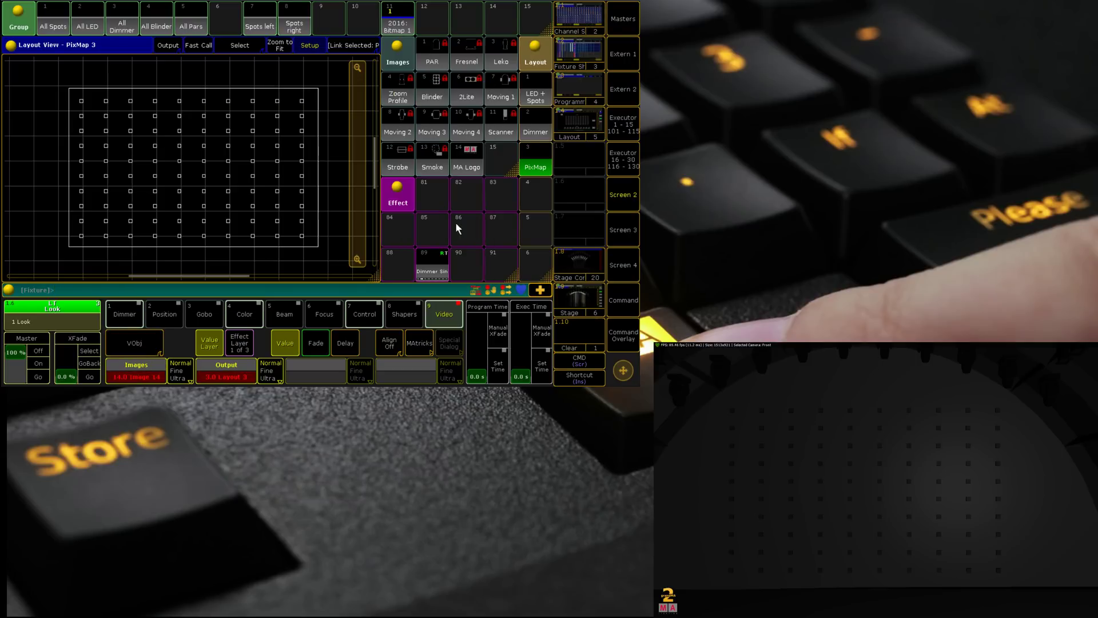
pyautogui.click(624, 341)
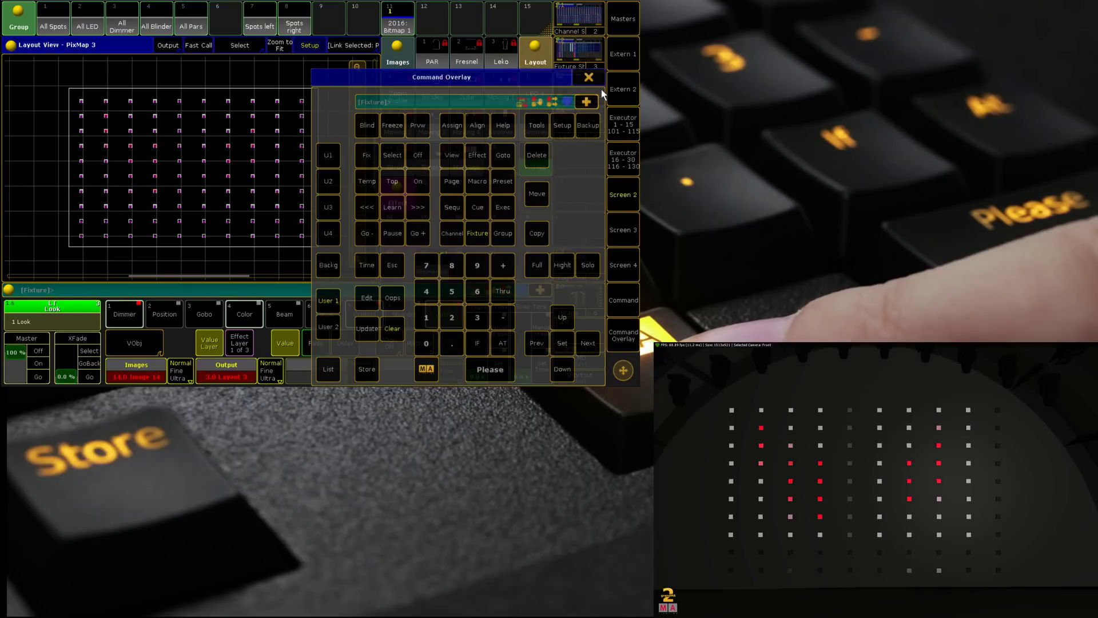
pyautogui.click(589, 77)
# Change the attribute of effect 89 to VPos X and apply the effect to the bitmap fixture
pyautogui.click(430, 274)
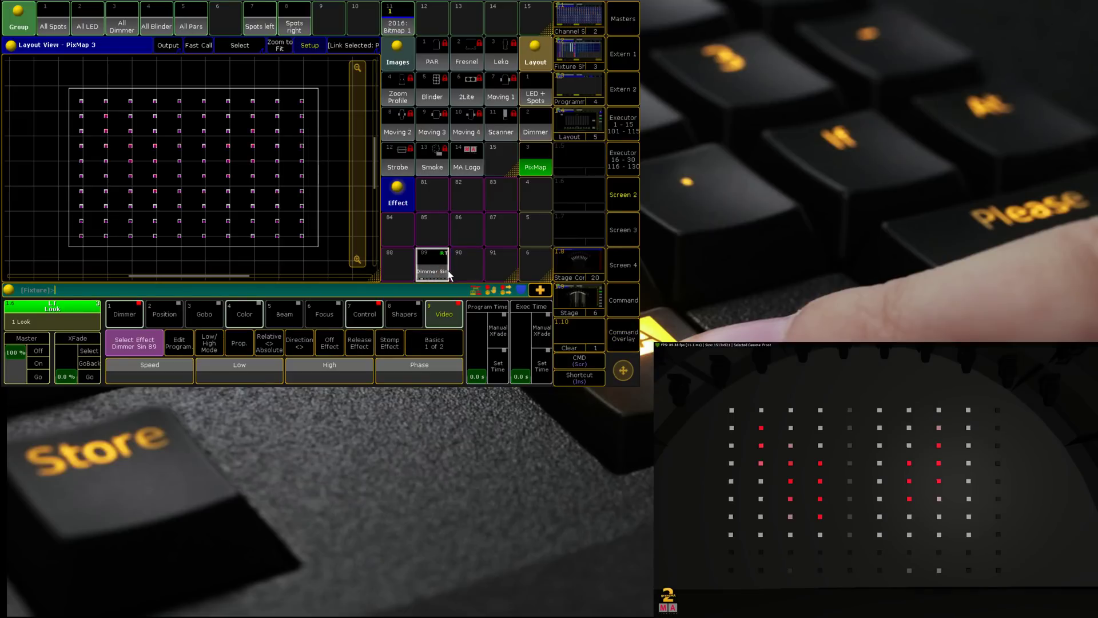
pyautogui.click(429, 263)
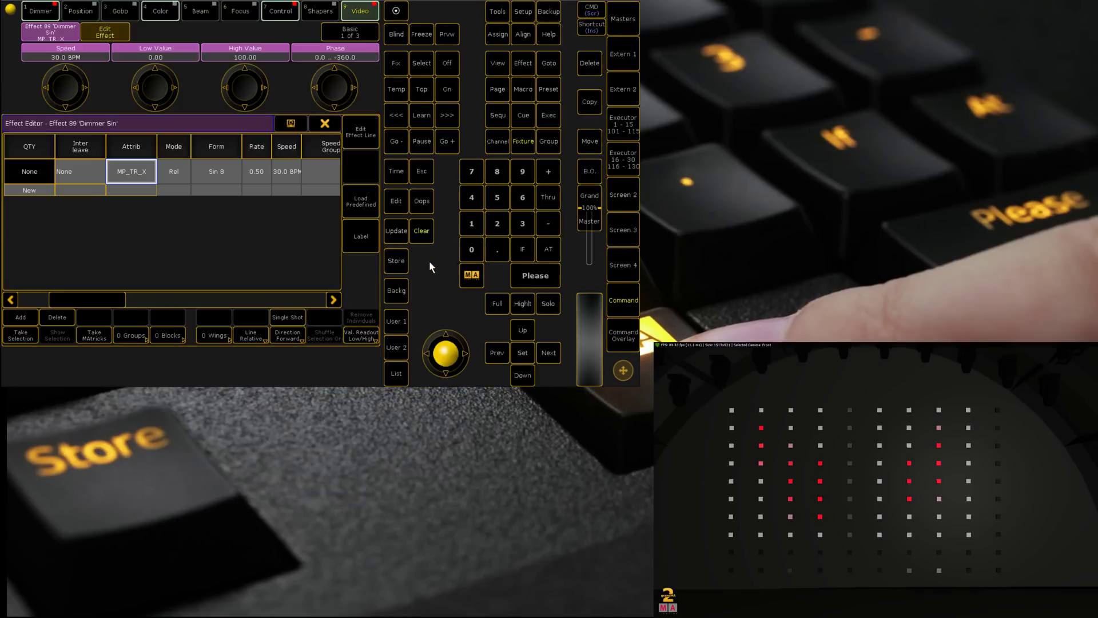
pyautogui.click(139, 174)
pyautogui.click(362, 124)
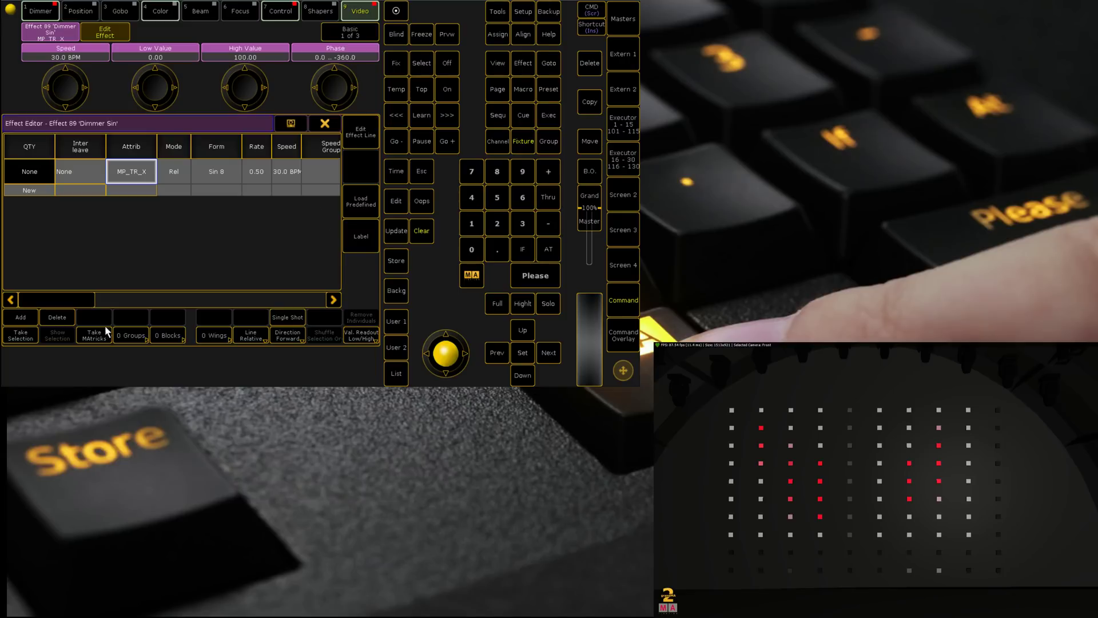
pyautogui.click(129, 176)
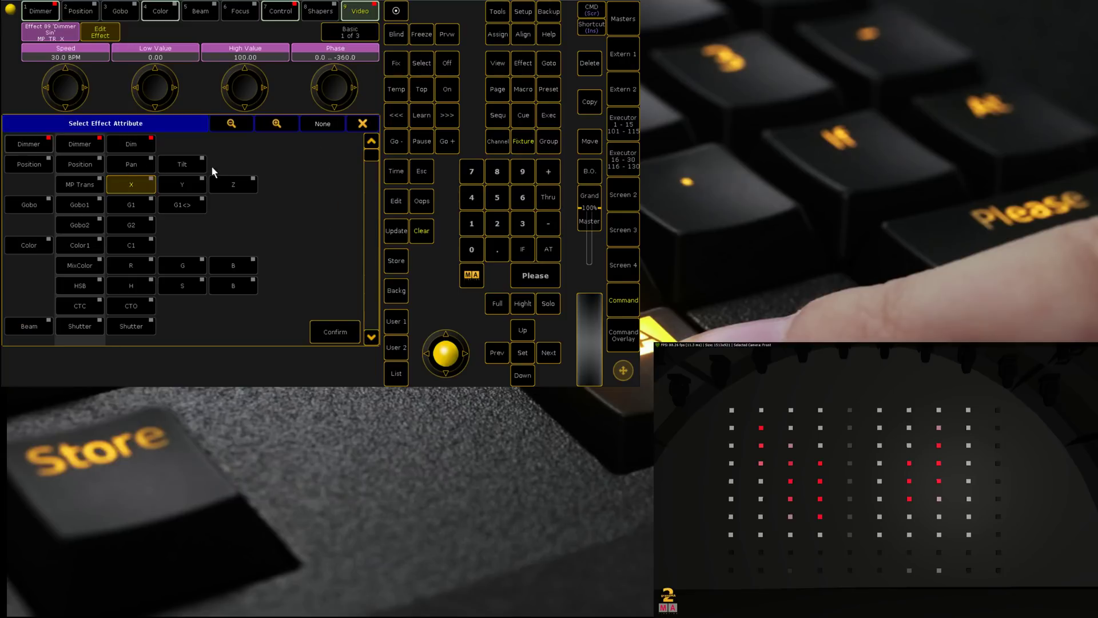
pyautogui.moveTo(371, 156); pyautogui.dragTo(360, 271)
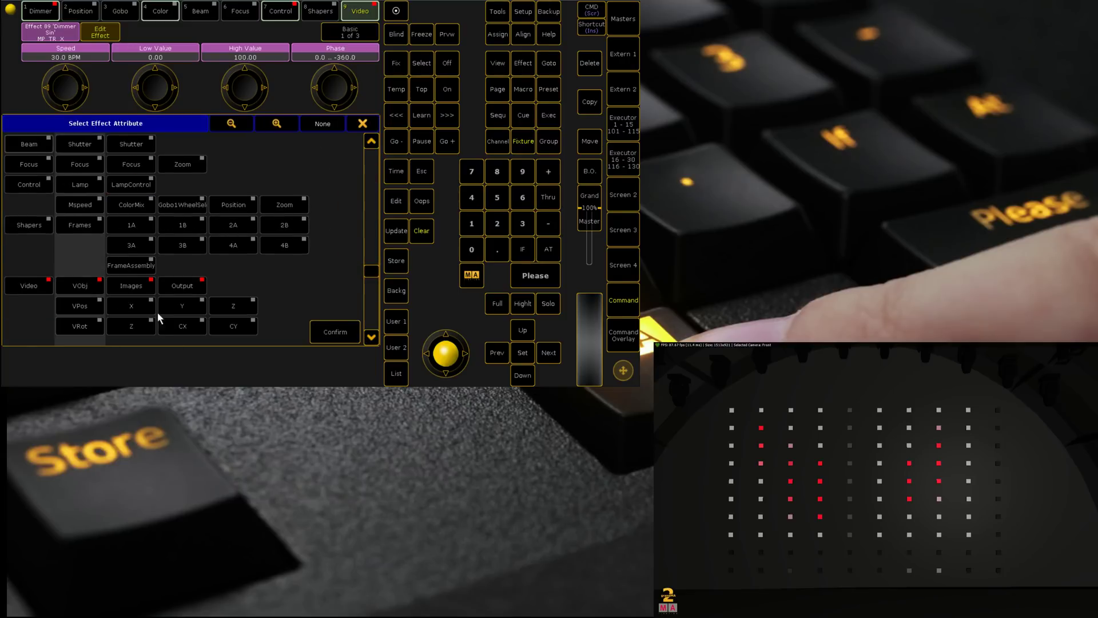
pyautogui.click(135, 305)
pyautogui.click(335, 332)
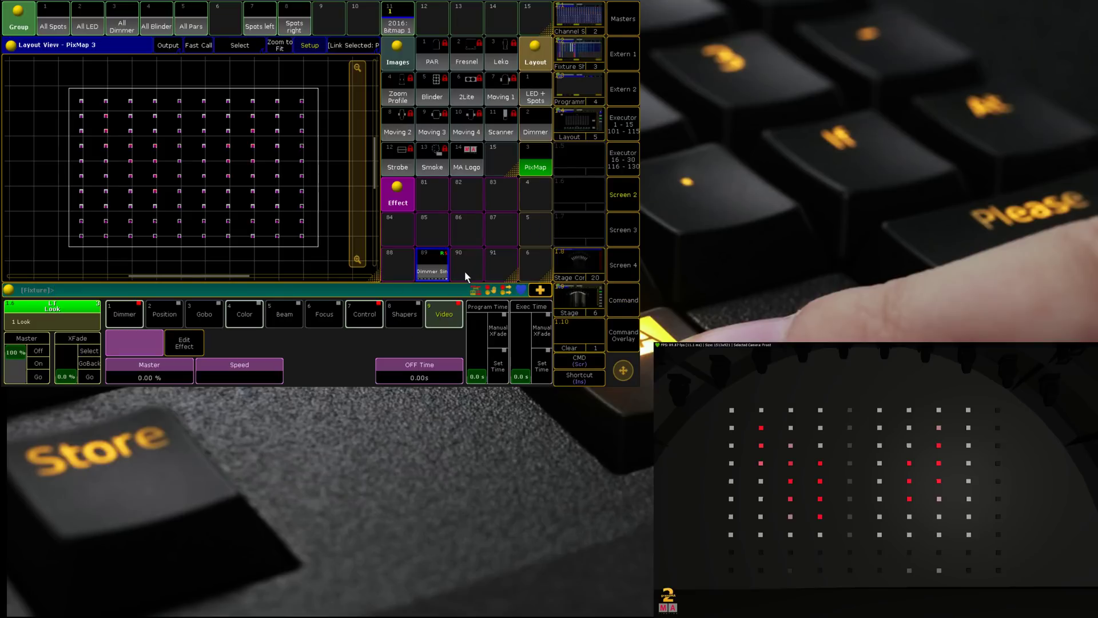
pyautogui.click(441, 260)
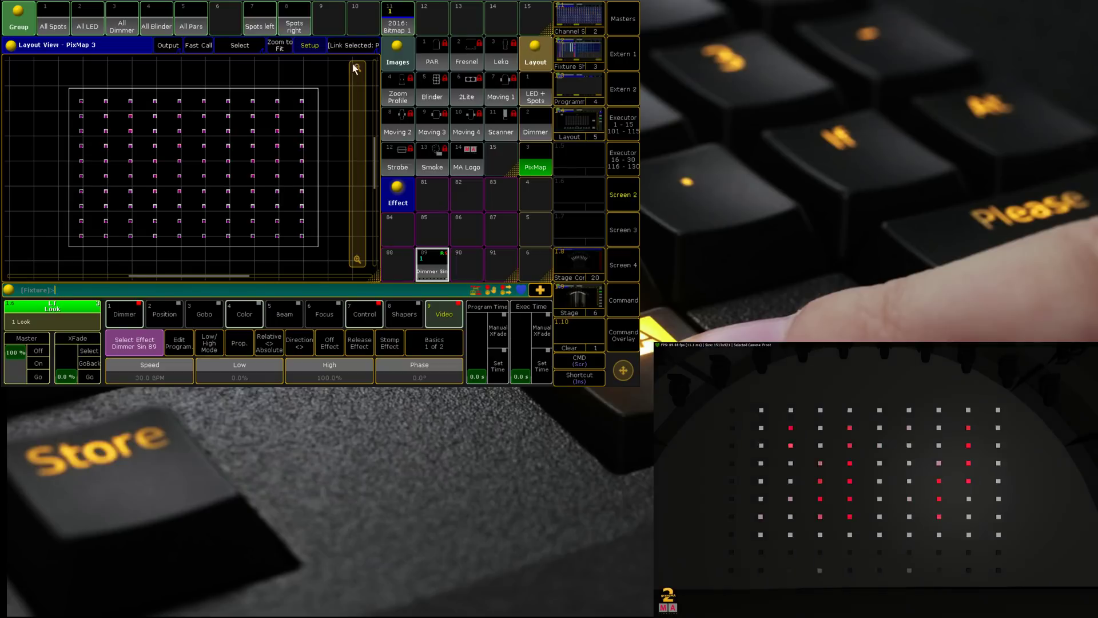
# Fit the PixMap layout in its view and select all LED fixtures of the matrix for editing in layout setup mode
pyautogui.click(280, 45)
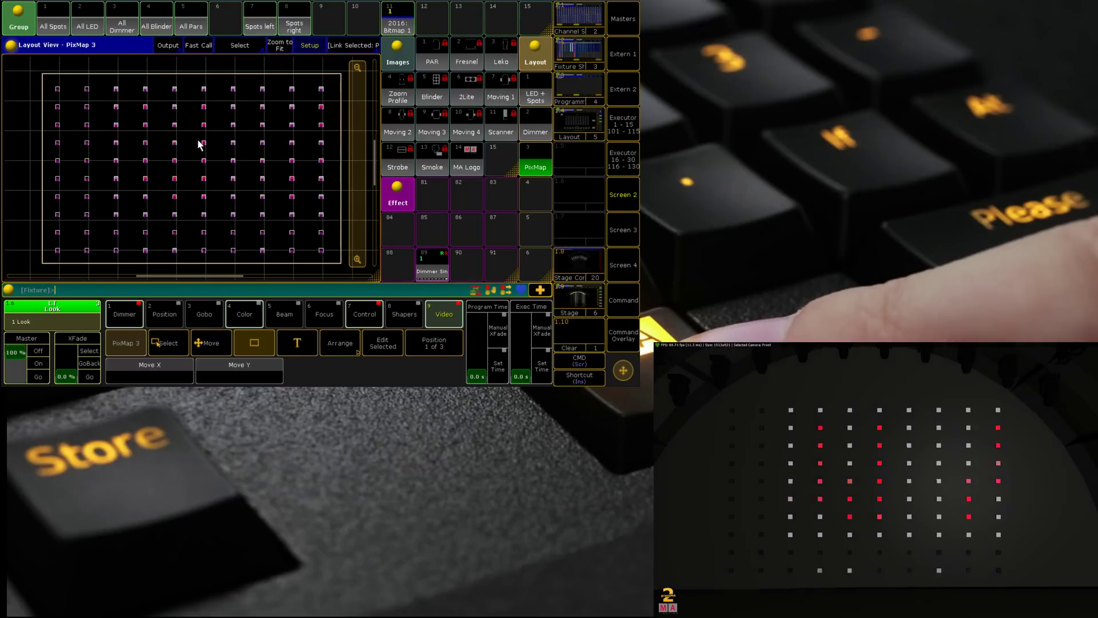
pyautogui.moveTo(46, 87)
pyautogui.mouseDown()
pyautogui.moveTo(157, 192)
pyautogui.moveTo(101, 105)
pyautogui.moveTo(57, 98)
pyautogui.moveTo(117, 108)
pyautogui.moveTo(190, 80)
pyautogui.moveTo(72, 96)
pyautogui.moveTo(47, 86)
pyautogui.mouseUp()
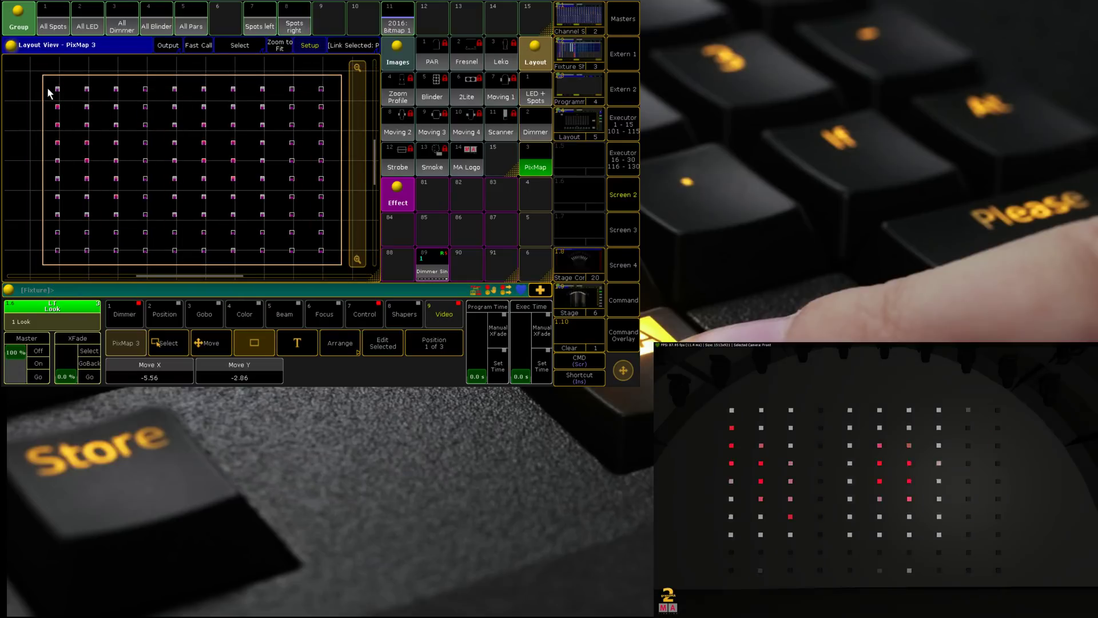
pyautogui.click(309, 45)
pyautogui.moveTo(330, 85); pyautogui.dragTo(43, 259)
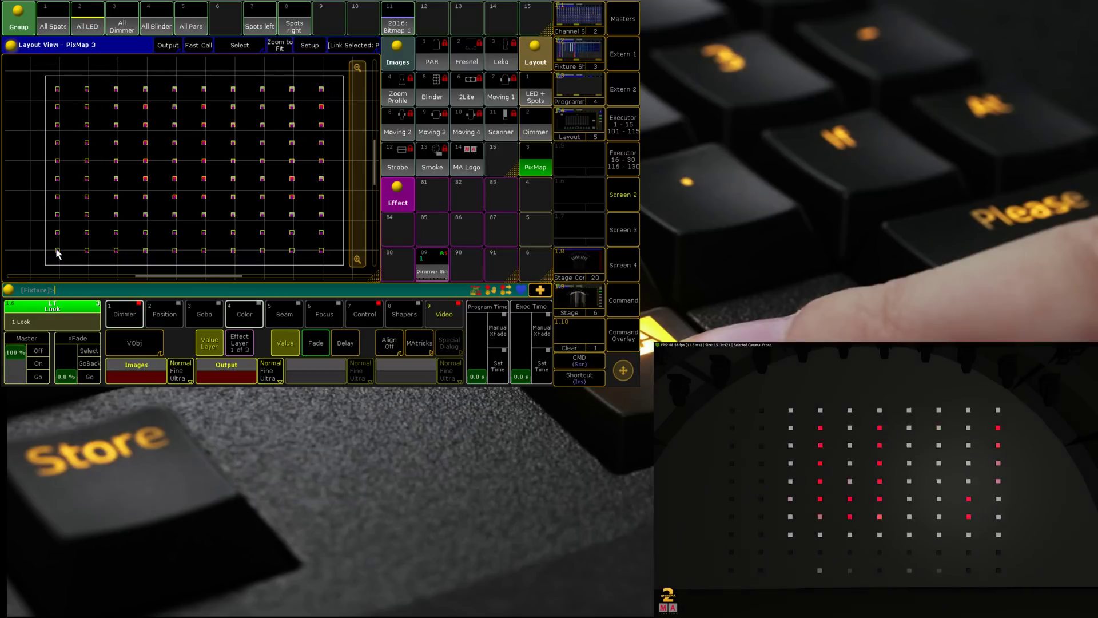
pyautogui.click(56, 249)
pyautogui.click(369, 122)
pyautogui.click(310, 46)
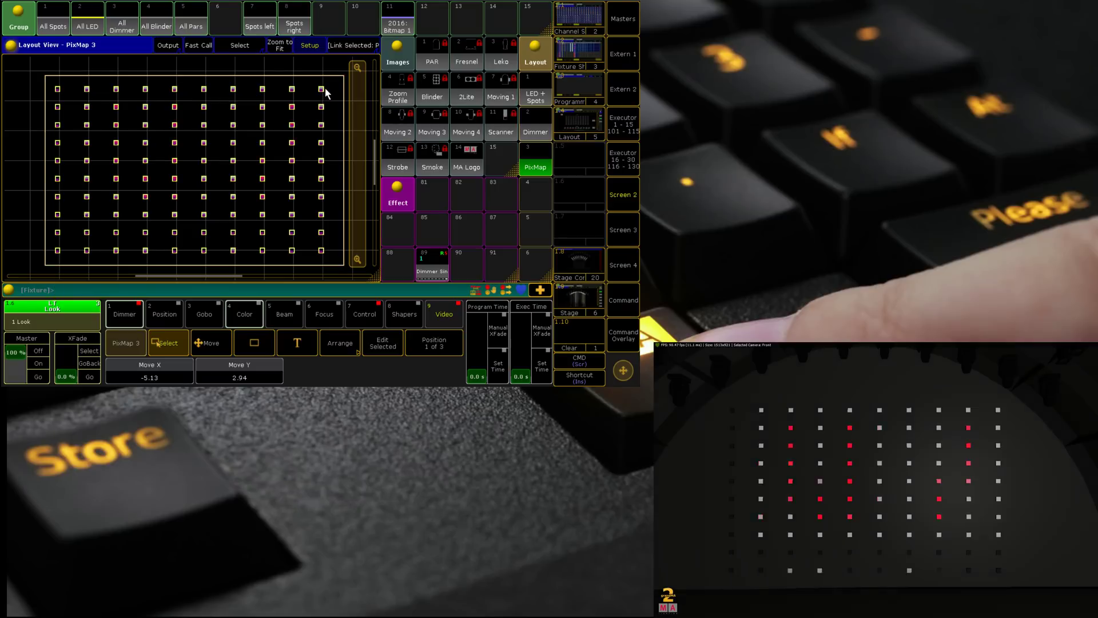
# Switch off the dimmer value and dimmer bar for the selected LED elements and set their image size to Fit
pyautogui.click(392, 349)
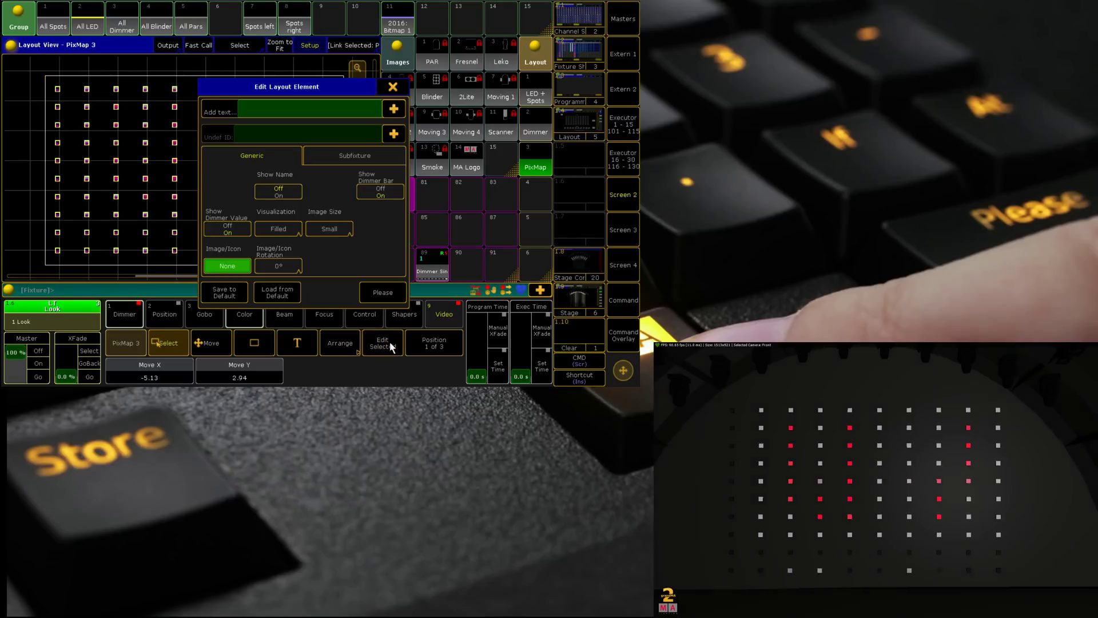
pyautogui.click(231, 227)
pyautogui.click(383, 193)
pyautogui.click(336, 226)
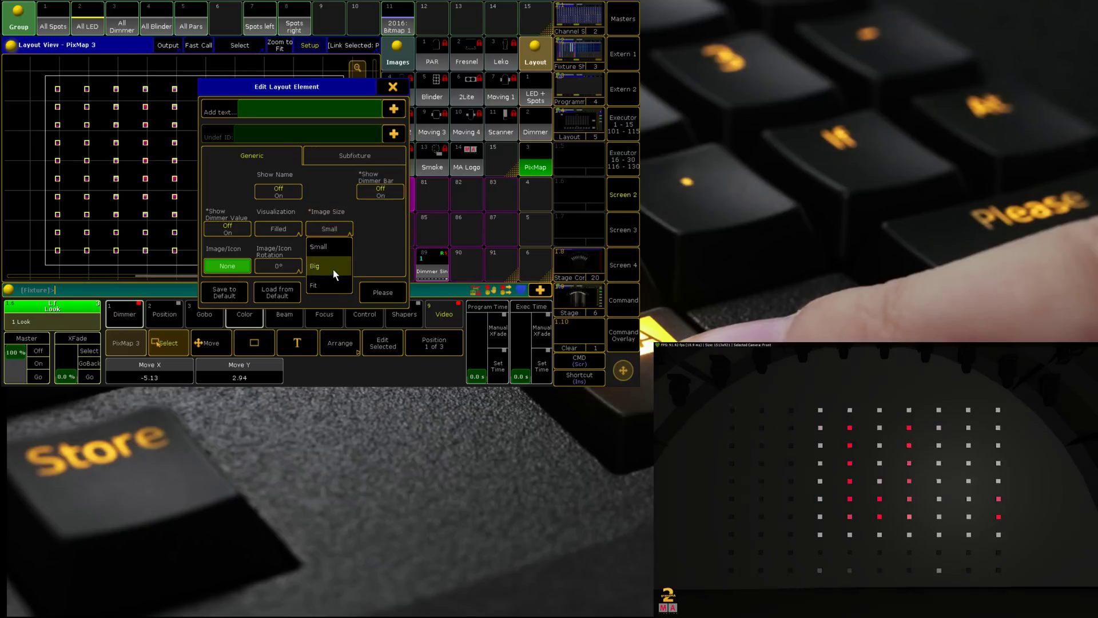
pyautogui.click(333, 267)
pyautogui.click(328, 229)
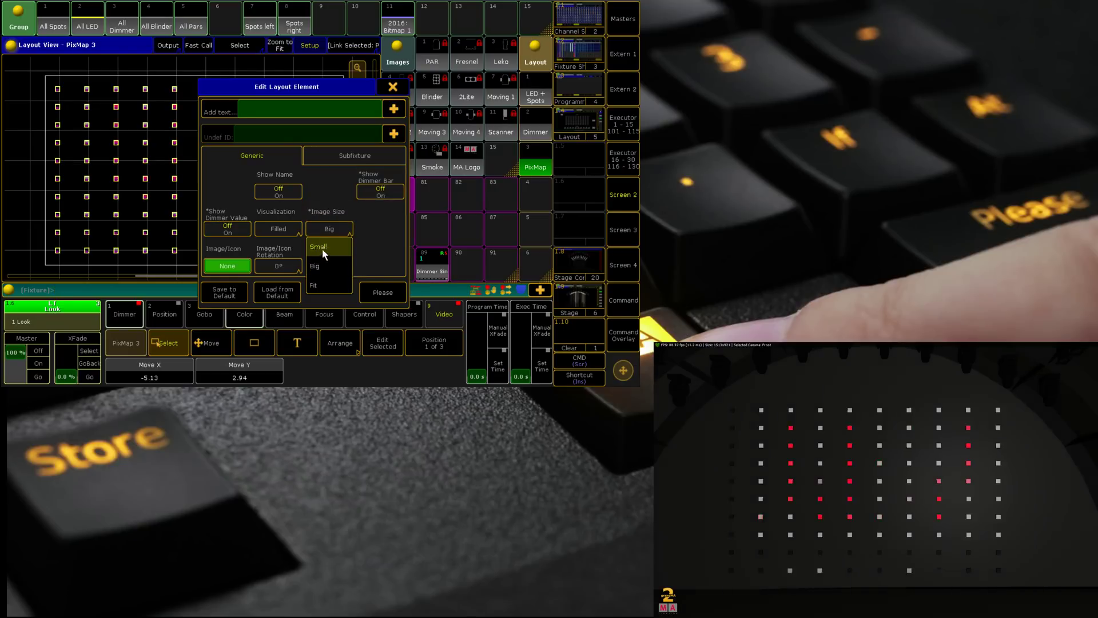
pyautogui.click(324, 282)
pyautogui.click(261, 229)
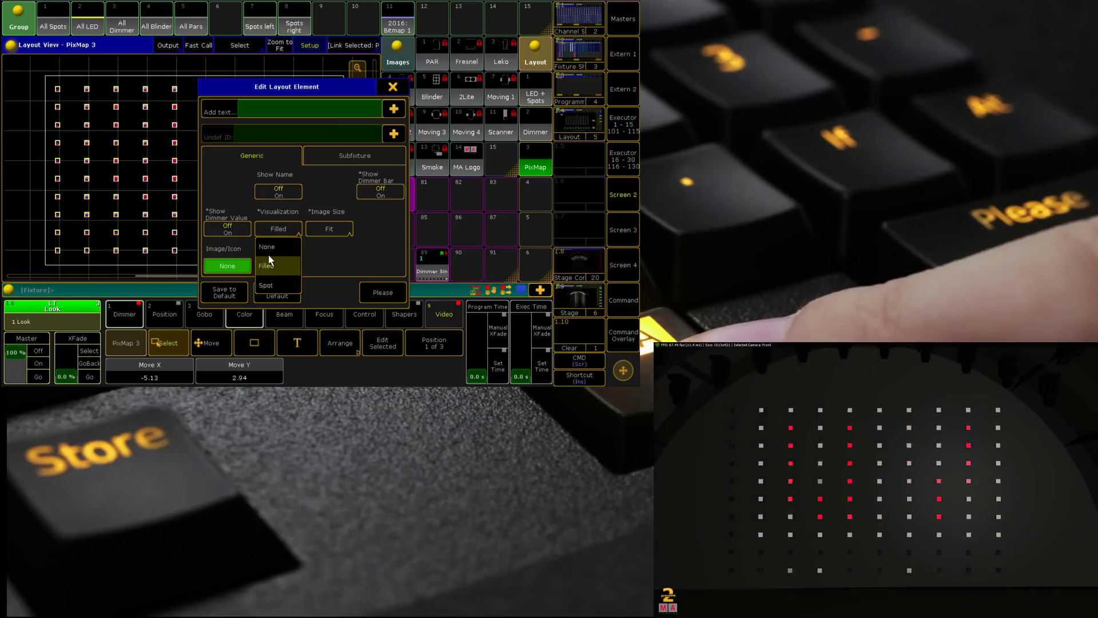
pyautogui.click(271, 264)
# Turn off the fixture ID, channel ID and RDM notification display for the selected LED elements and apply the settings
pyautogui.click(358, 154)
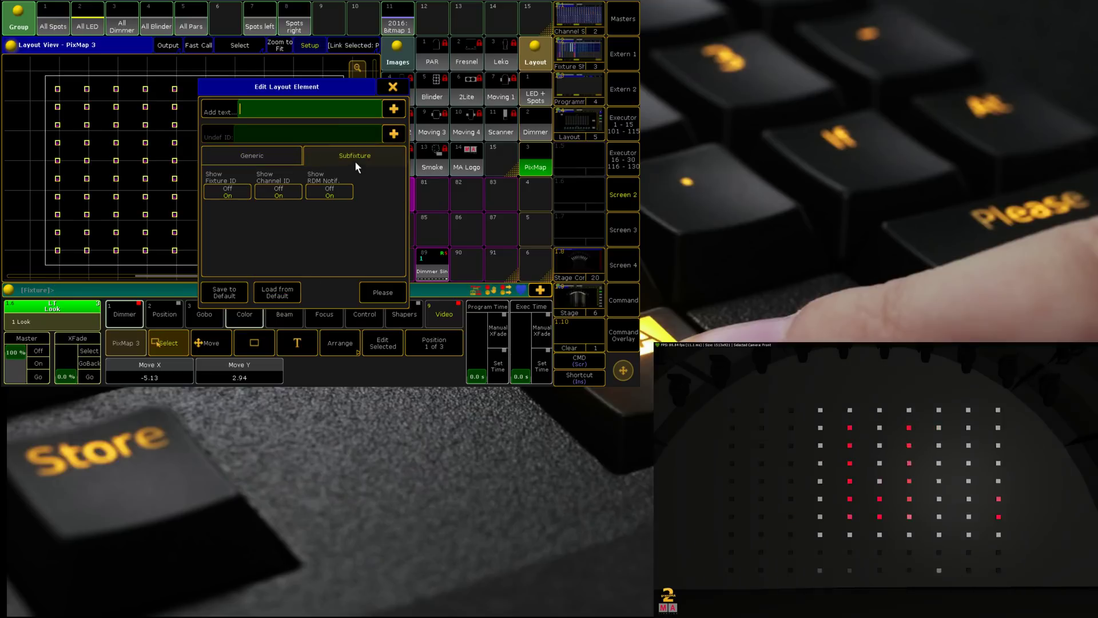
pyautogui.click(227, 191)
pyautogui.click(279, 192)
pyautogui.click(331, 191)
pyautogui.click(381, 292)
# Set the visualization of the selected LED elements to Filled
pyautogui.scroll(5, 225, 190)
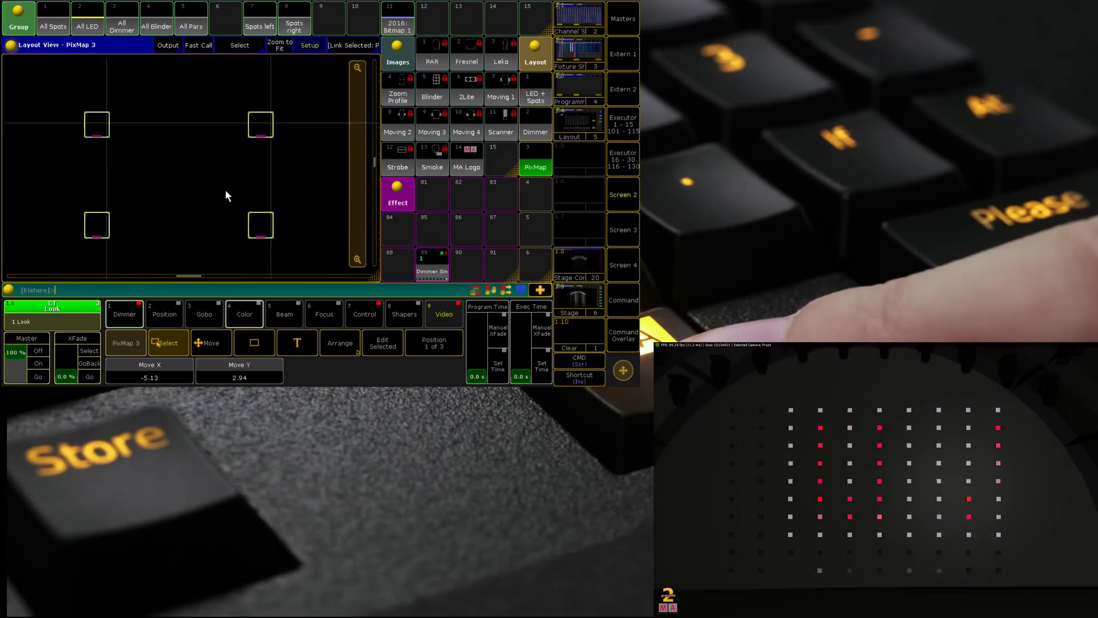
pyautogui.scroll(-3, 259, 159)
pyautogui.doubleClick(233, 138)
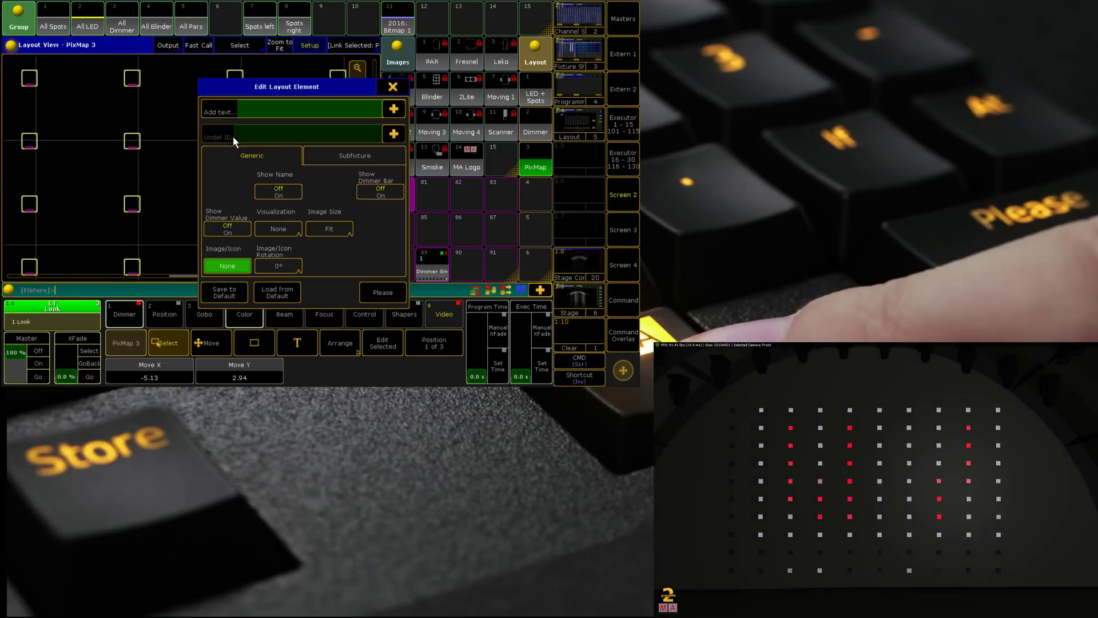
pyautogui.click(276, 228)
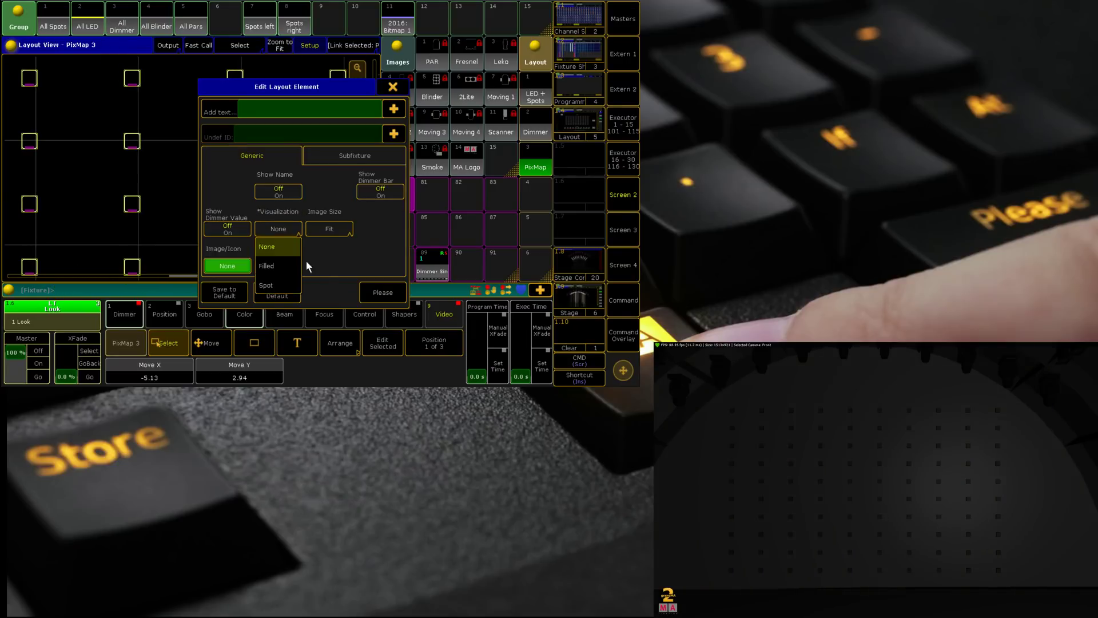
pyautogui.click(275, 267)
pyautogui.click(378, 290)
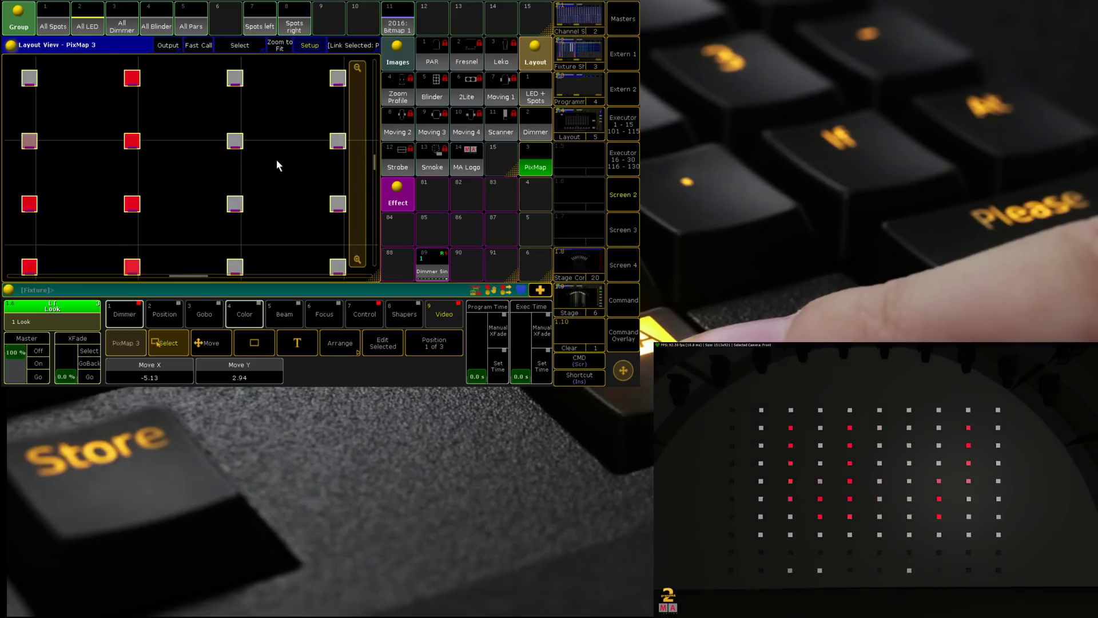
# Zoom out to examine the whole PixMap layout and check its layout options without changing them
pyautogui.scroll(-4, 276, 161)
pyautogui.scroll(3, 277, 162)
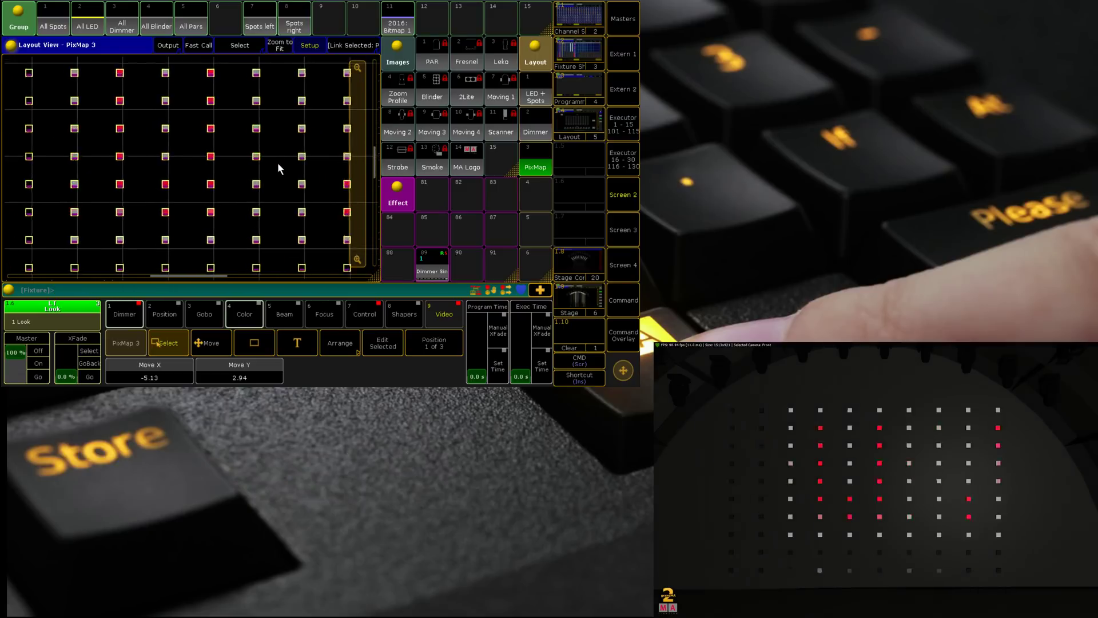
pyautogui.scroll(-3, 277, 163)
pyautogui.scroll(1, 320, 120)
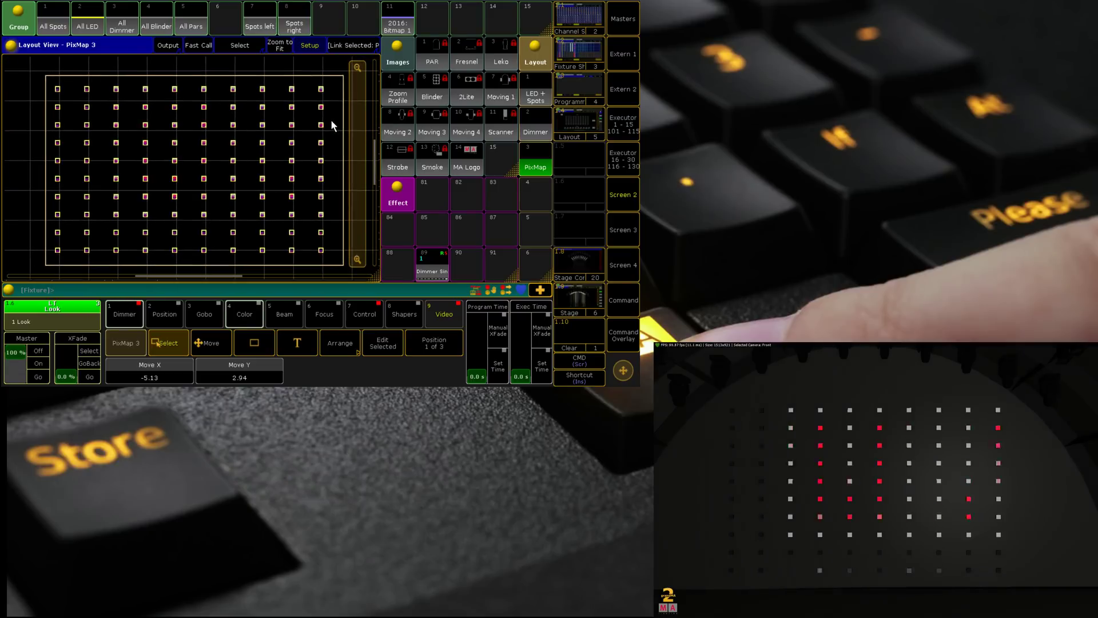
pyautogui.scroll(-2, 303, 120)
pyautogui.scroll(1, 275, 122)
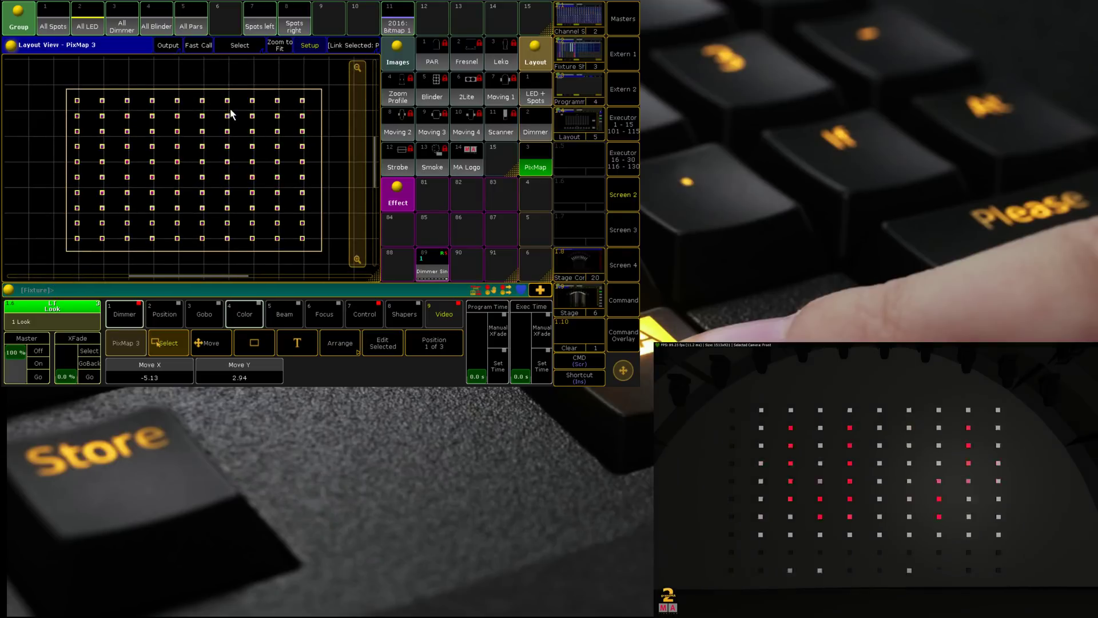
pyautogui.click(10, 45)
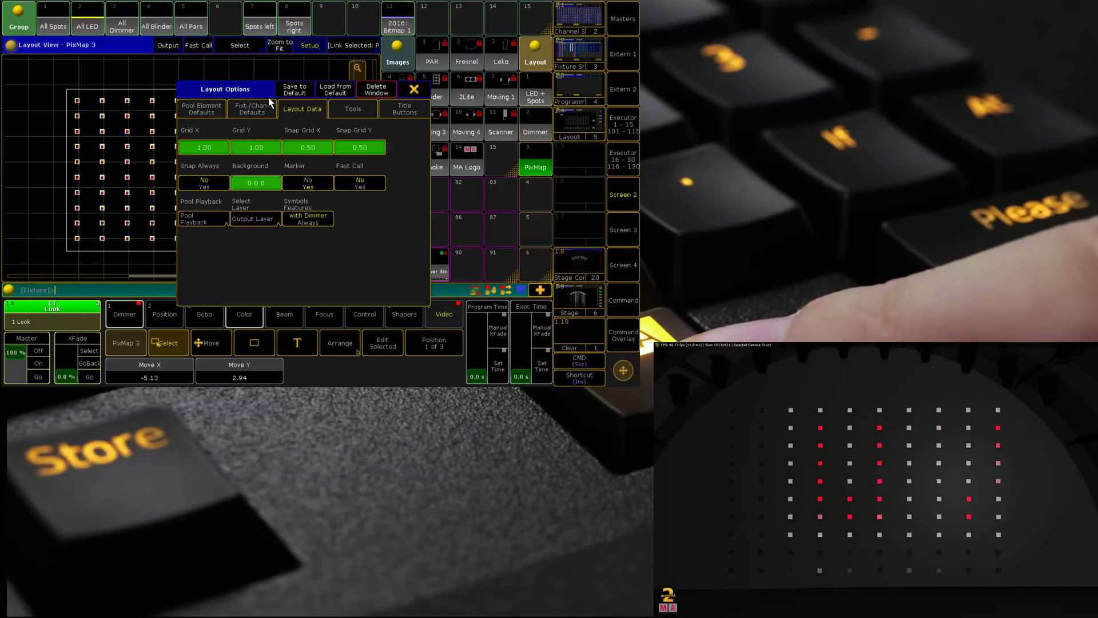
pyautogui.click(414, 89)
# Examine the LED matrix output in the camera-controlled stage view and in the Stage view from the front
pyautogui.click(573, 262)
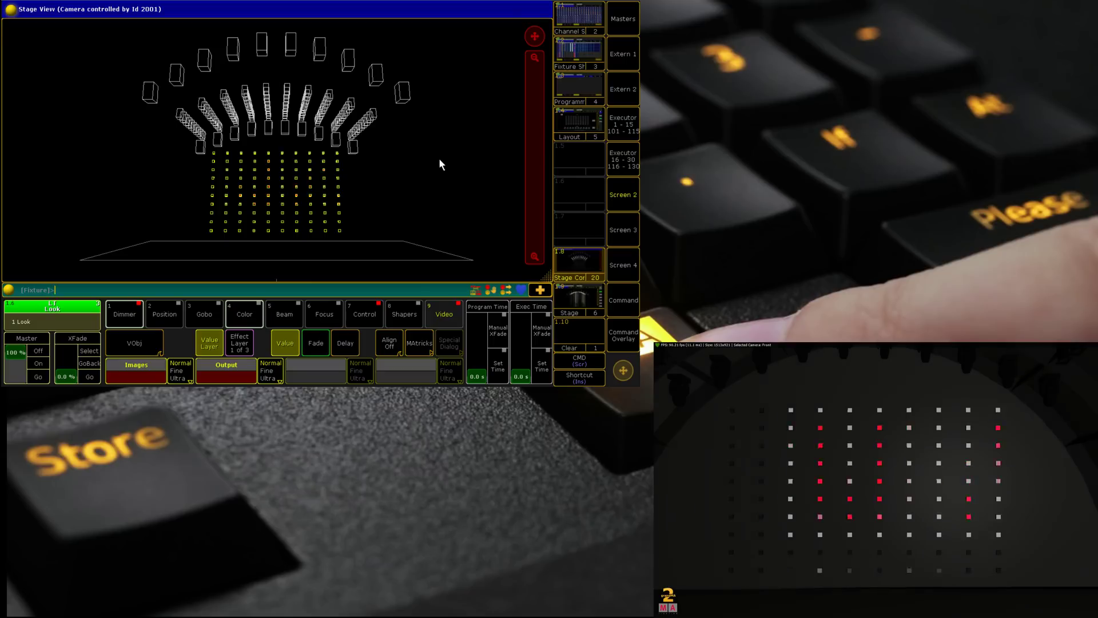
pyautogui.click(616, 329)
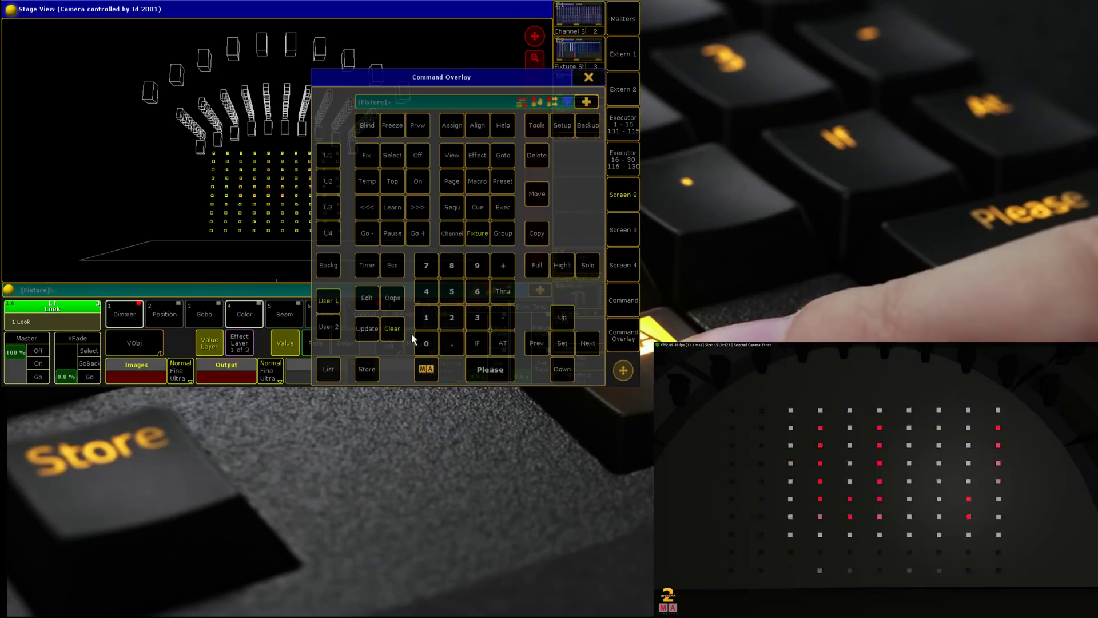
pyautogui.click(586, 77)
pyautogui.click(578, 309)
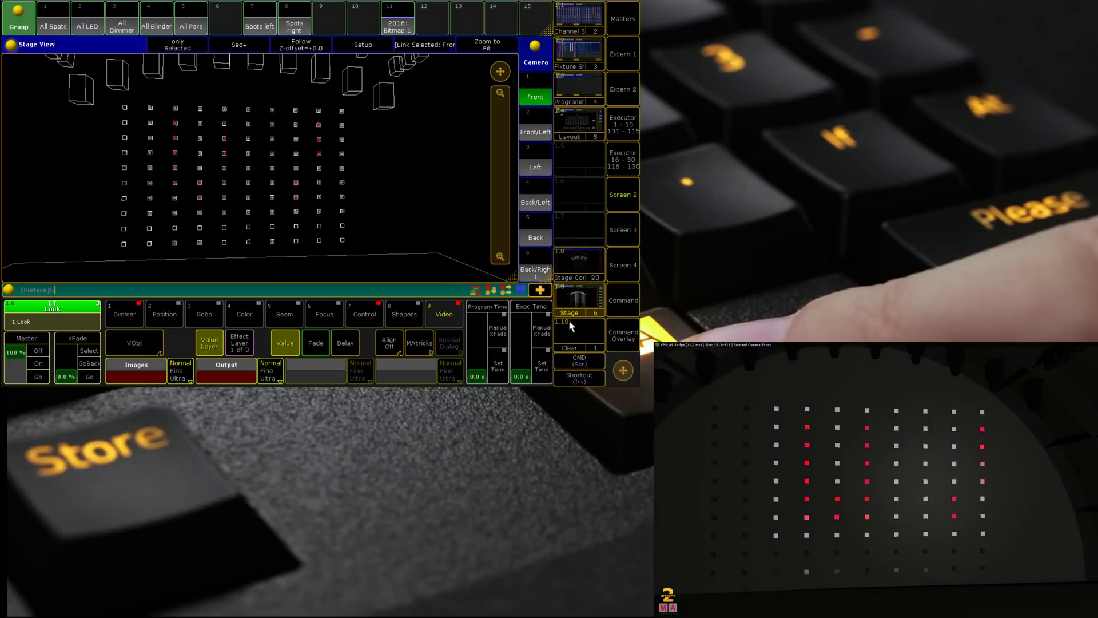
pyautogui.click(629, 232)
pyautogui.click(627, 268)
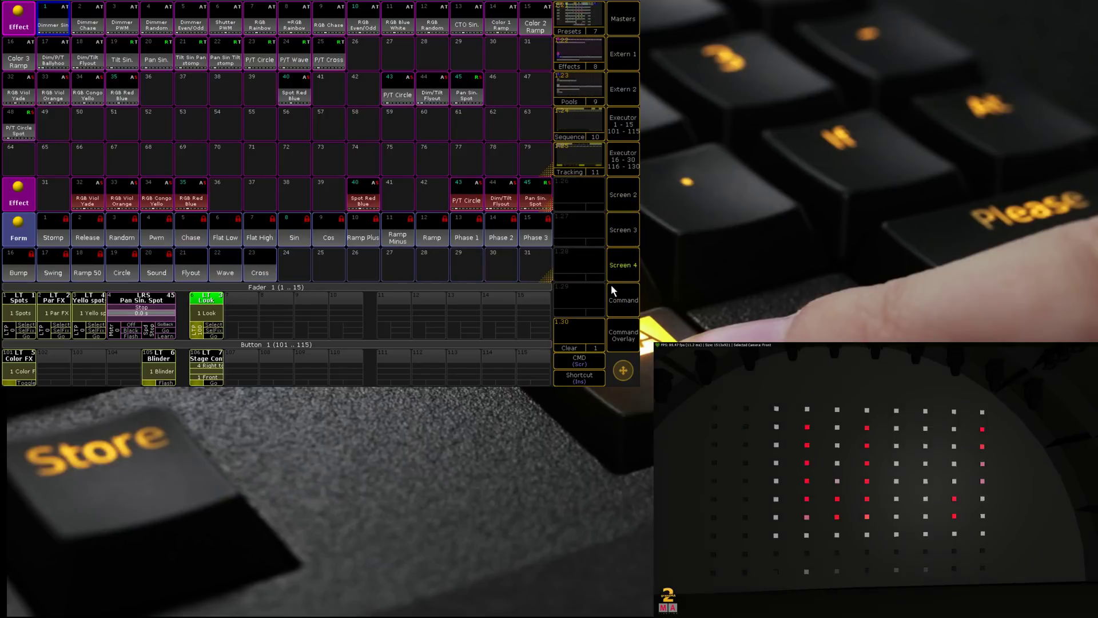
pyautogui.click(623, 304)
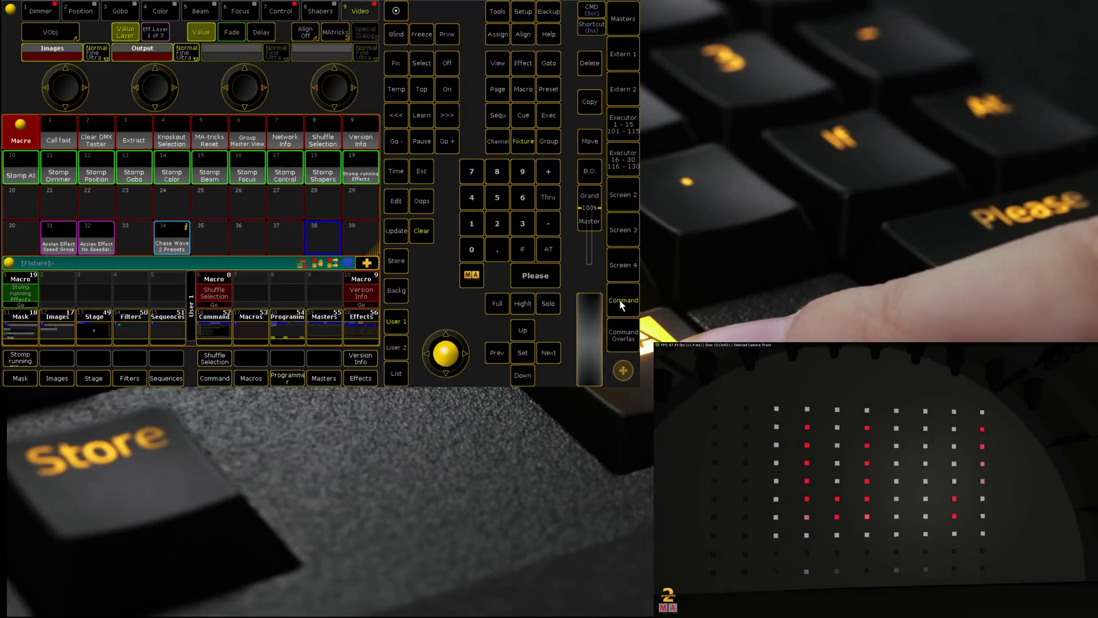
pyautogui.click(622, 199)
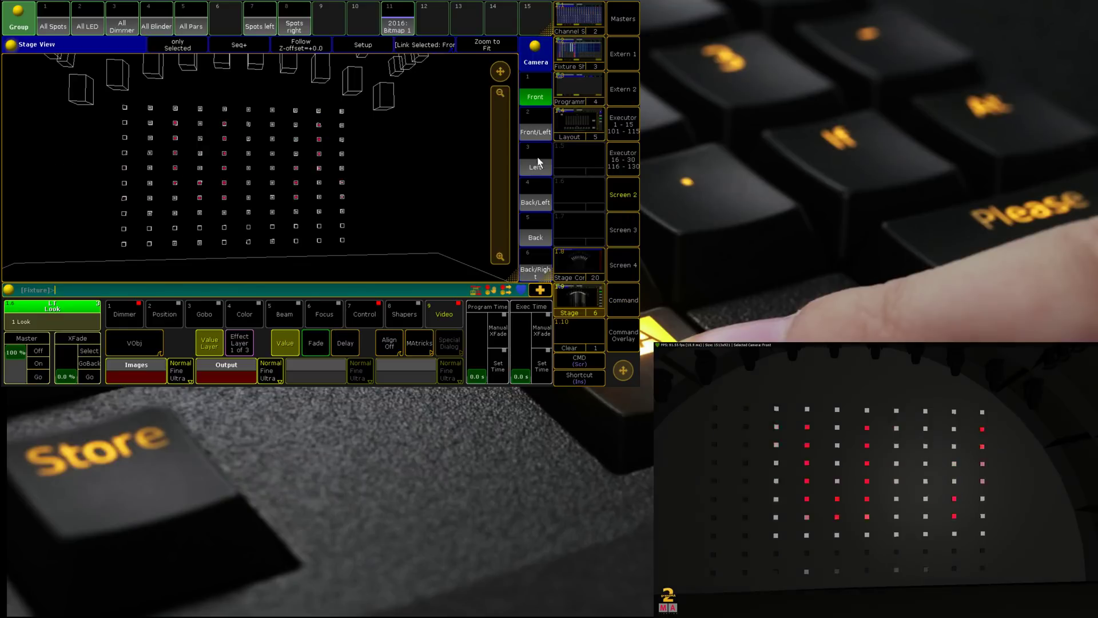
# Narrow the PixMap layout window and add an Images pool in the freed space beside it
pyautogui.click(580, 126)
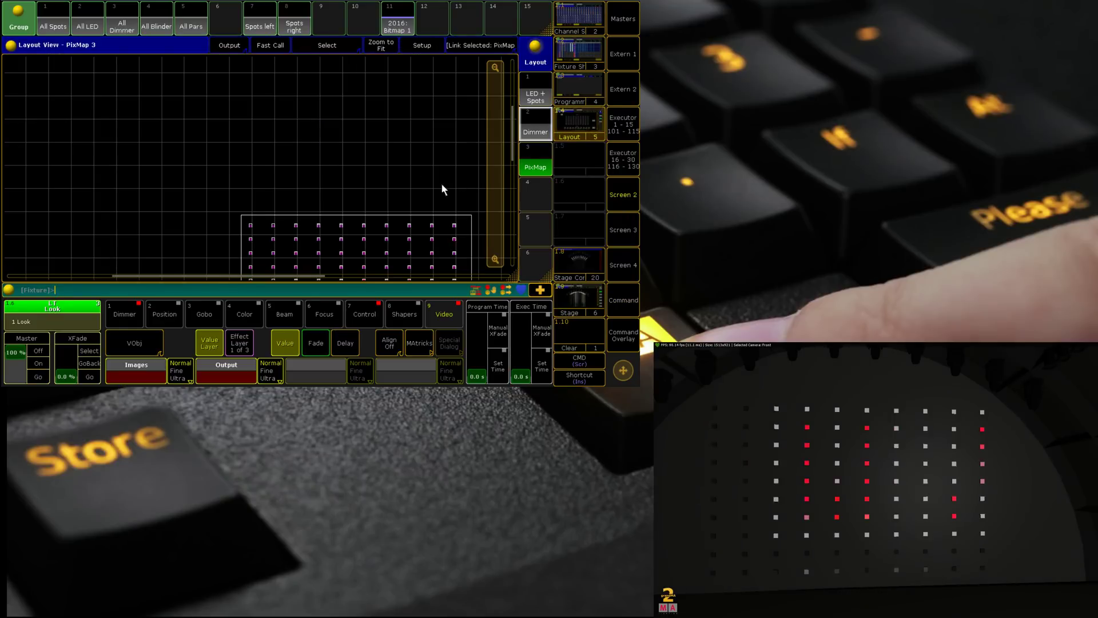
pyautogui.click(383, 45)
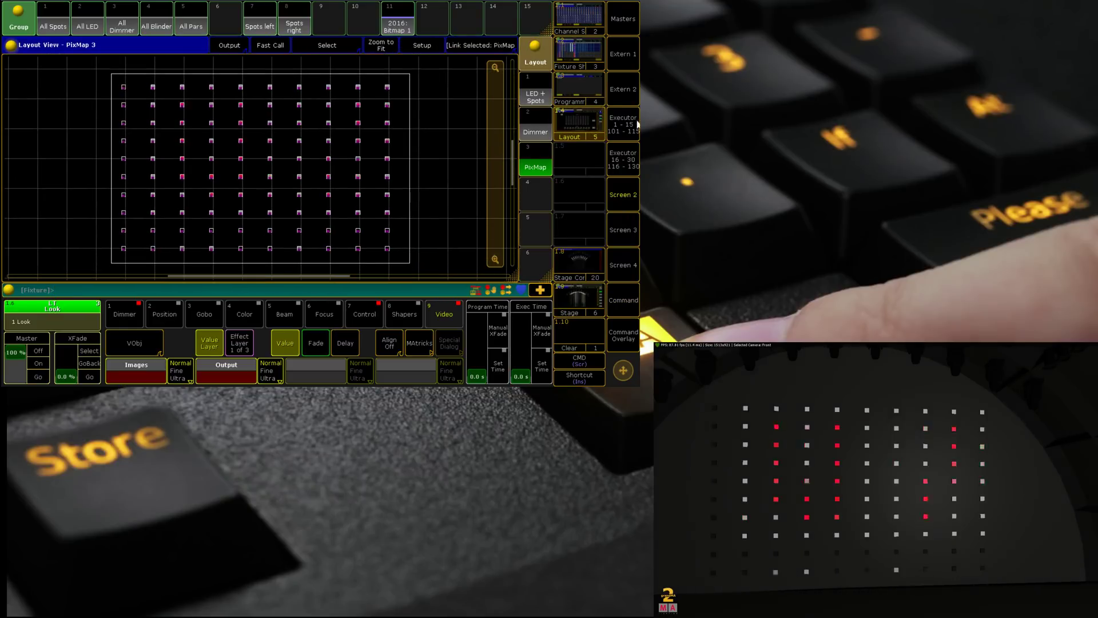
pyautogui.moveTo(517, 283); pyautogui.dragTo(309, 254)
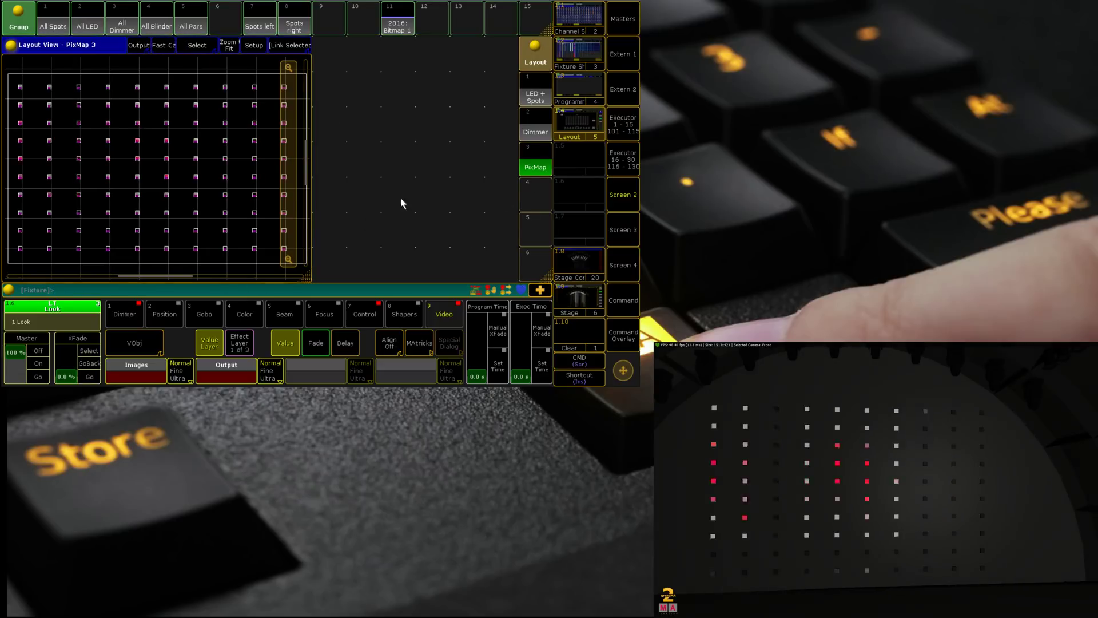
pyautogui.click(331, 189)
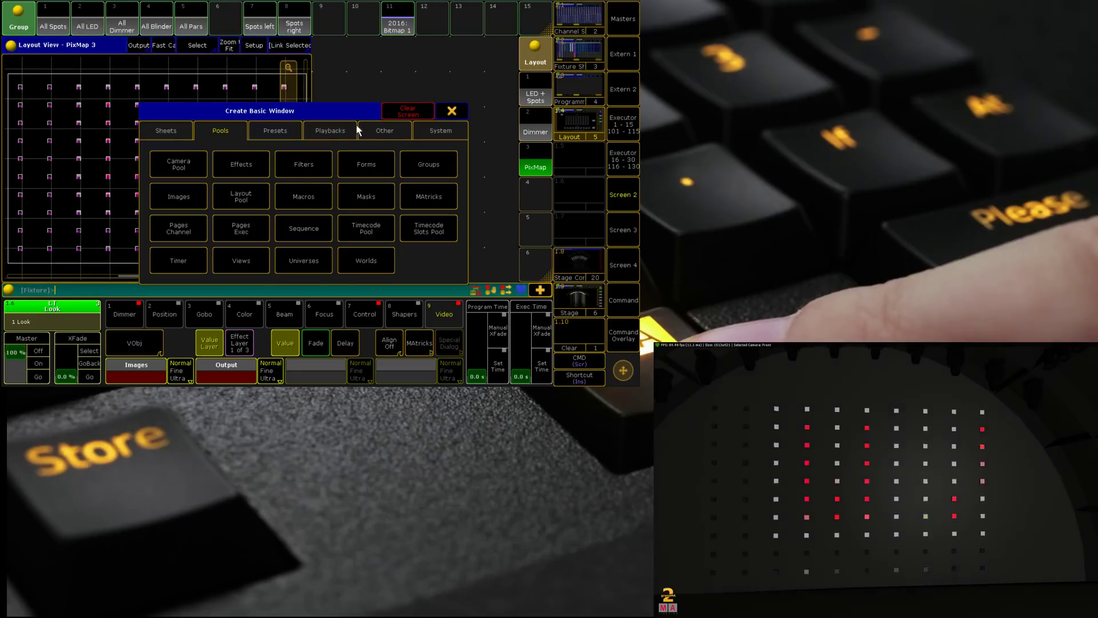
pyautogui.click(452, 110)
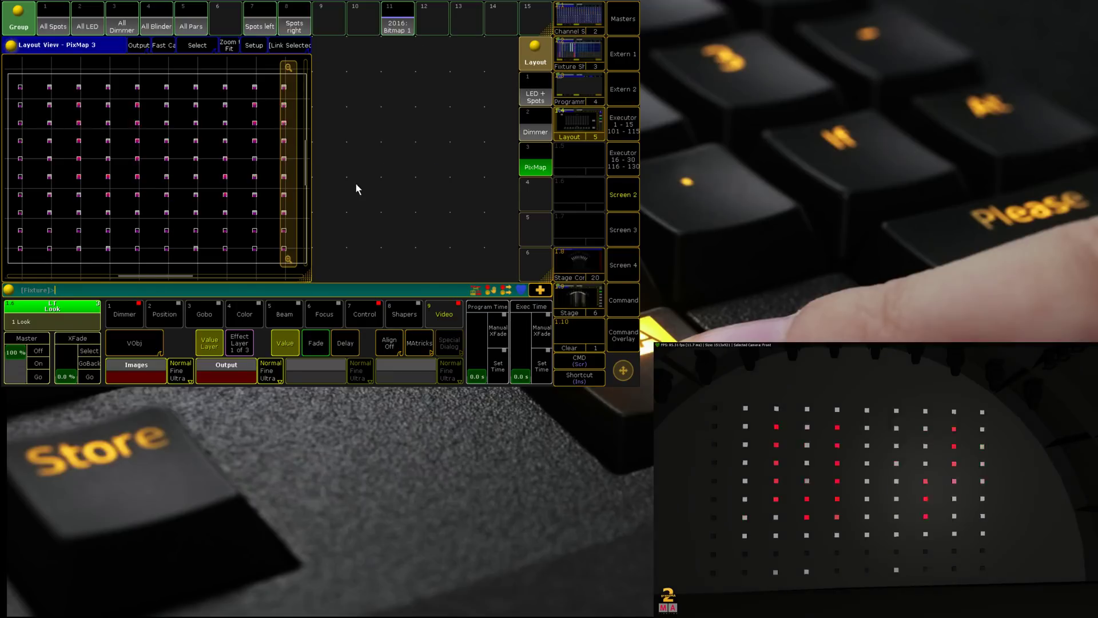
pyautogui.click(333, 160)
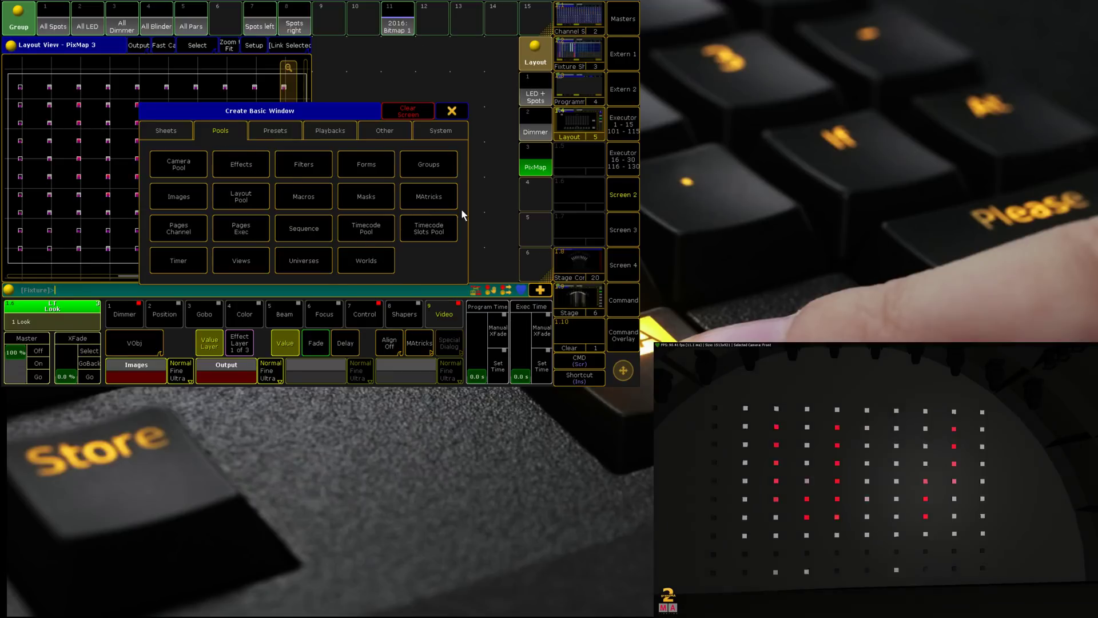
pyautogui.click(179, 196)
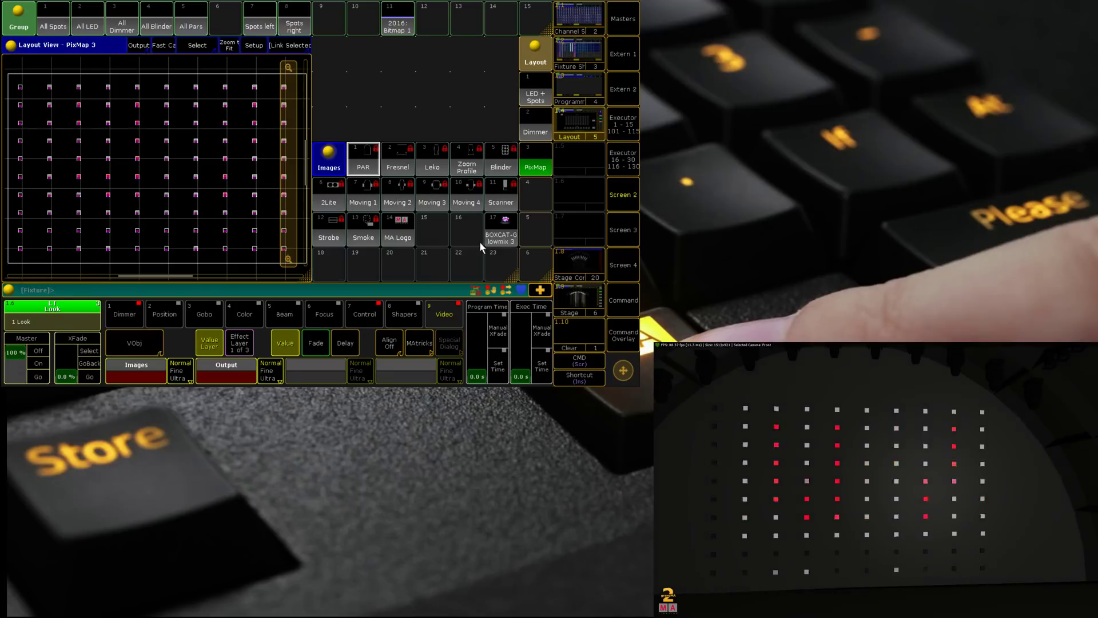
pyautogui.click(401, 28)
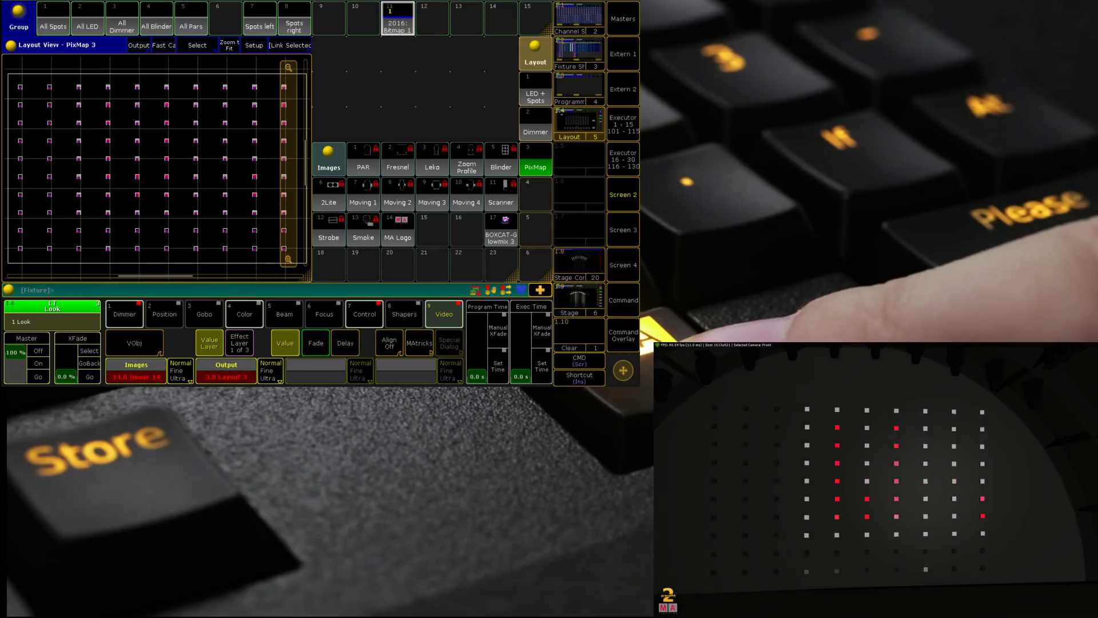
pyautogui.click(159, 373)
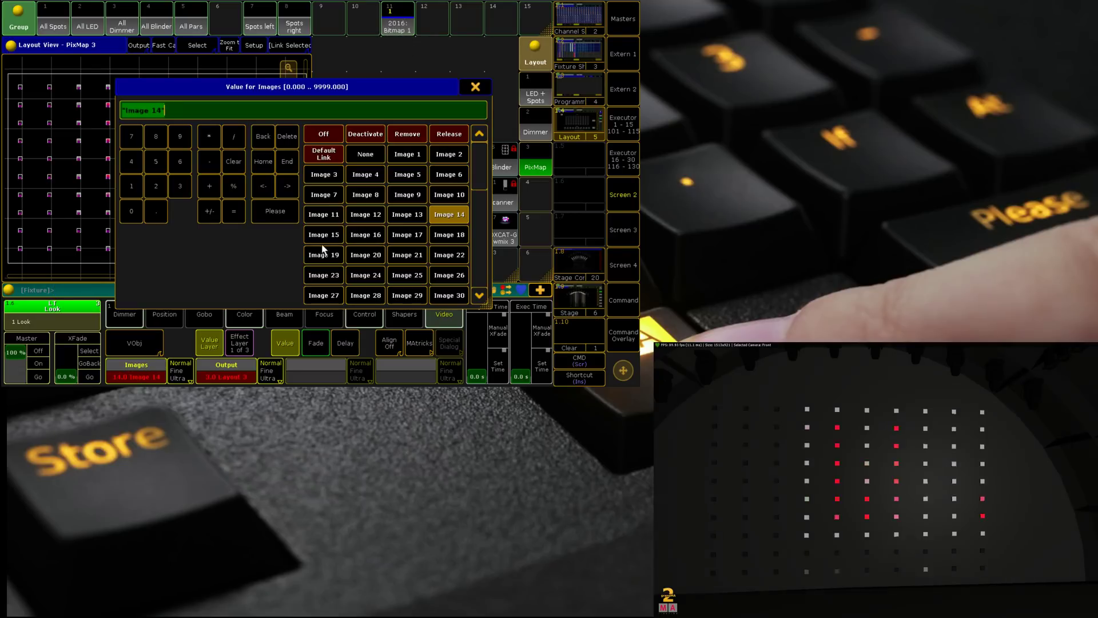
pyautogui.click(481, 86)
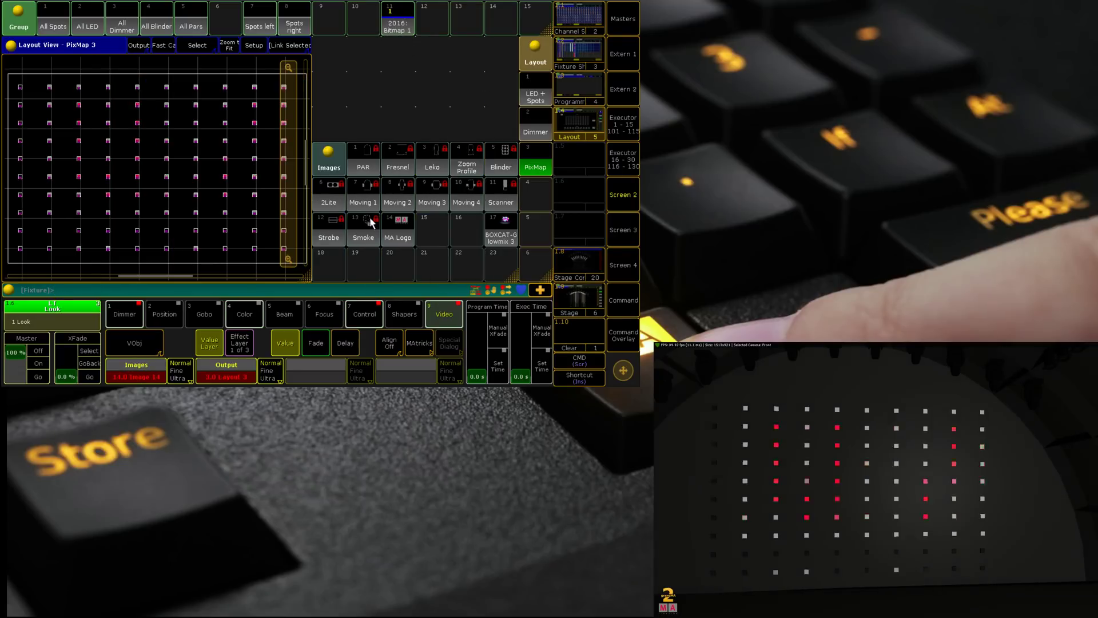
# Switch off the effects running on the LED matrix
pyautogui.click(623, 335)
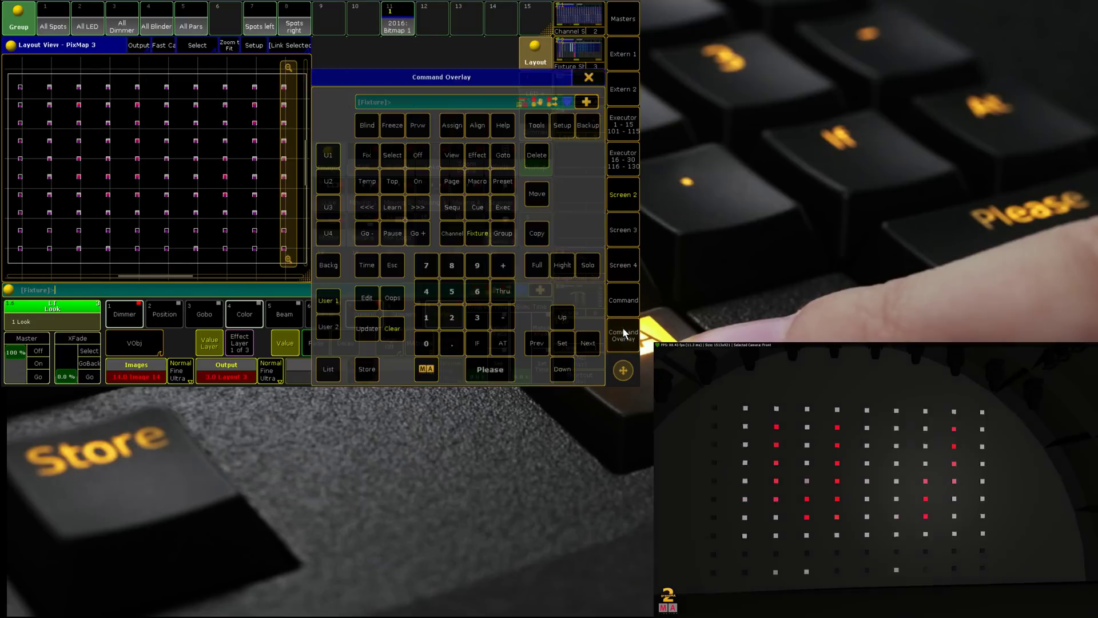
pyautogui.click(420, 156)
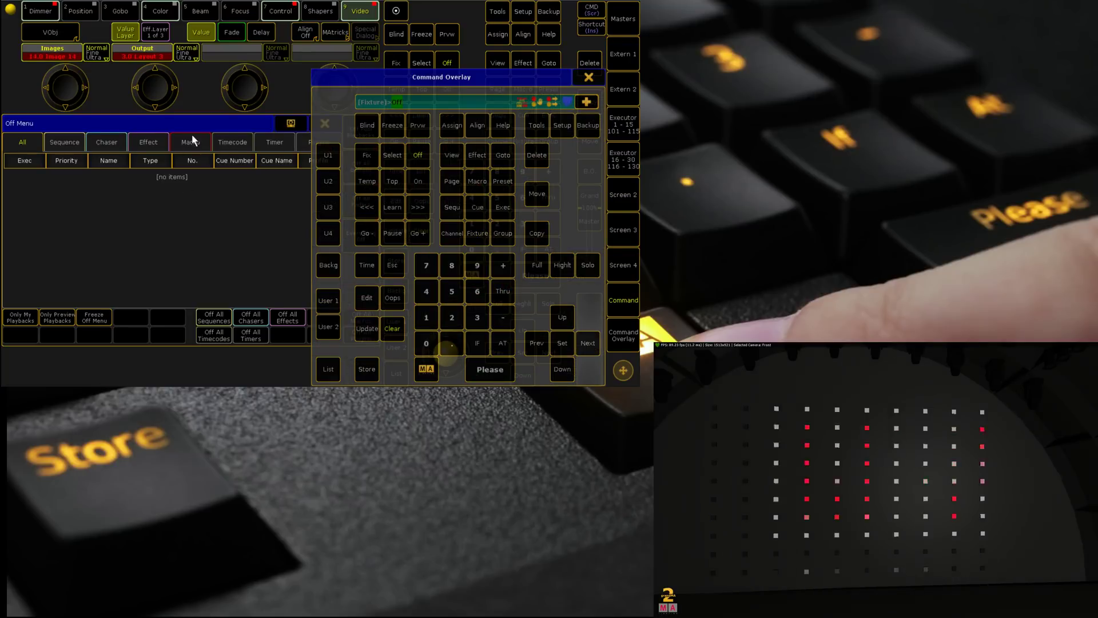
pyautogui.click(151, 145)
pyautogui.click(578, 76)
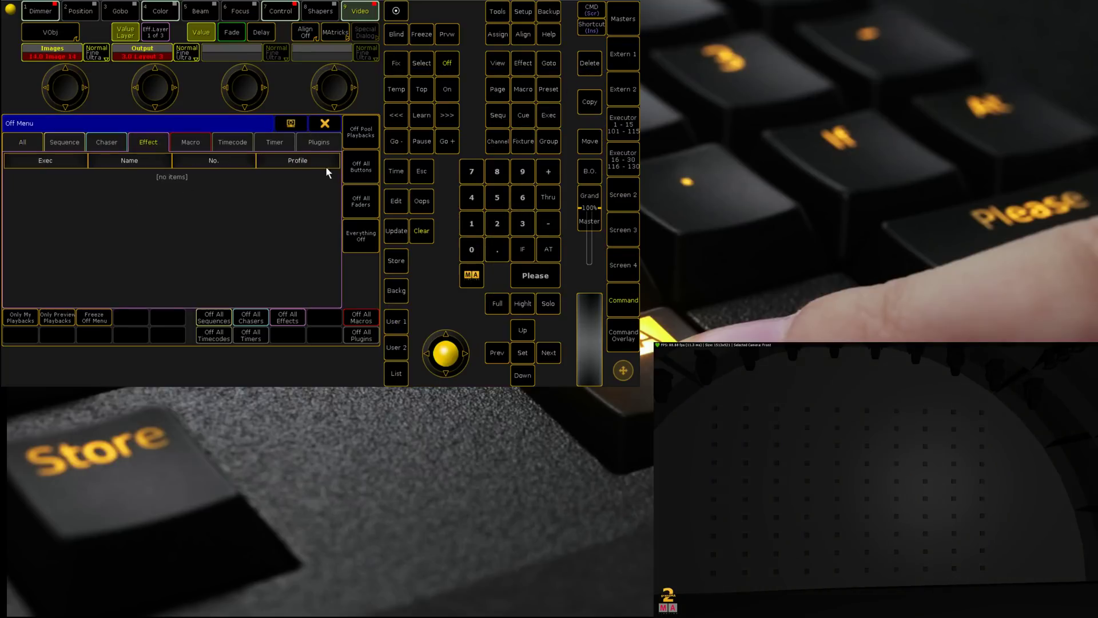
pyautogui.click(335, 127)
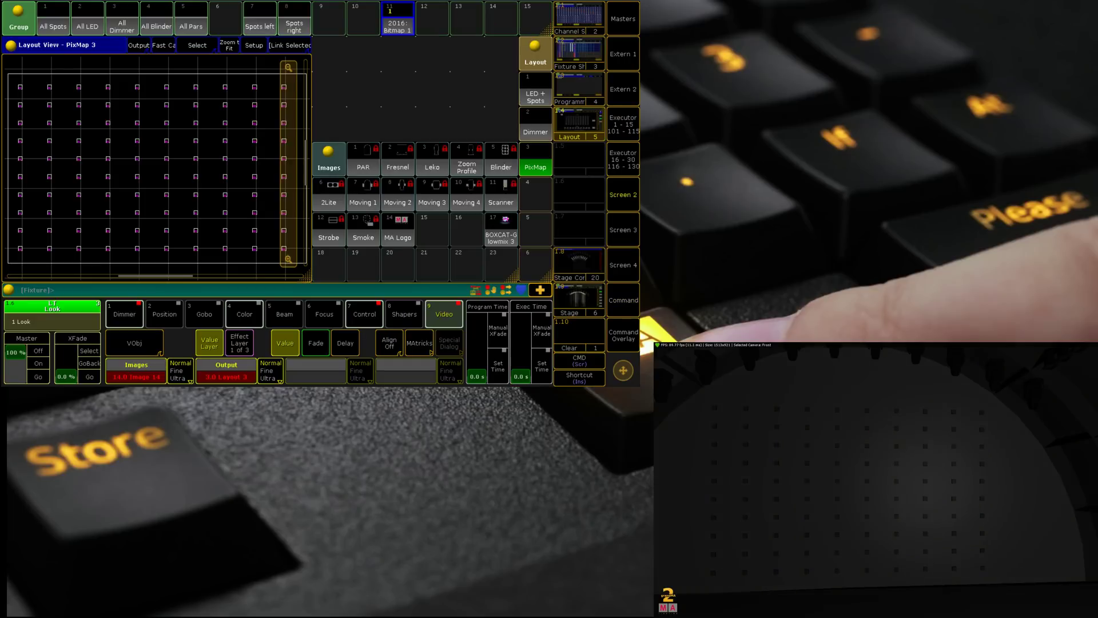
# Clear the fixture selection and all values from the programmer
pyautogui.click(626, 338)
pyautogui.click(392, 328)
pyautogui.click(399, 328)
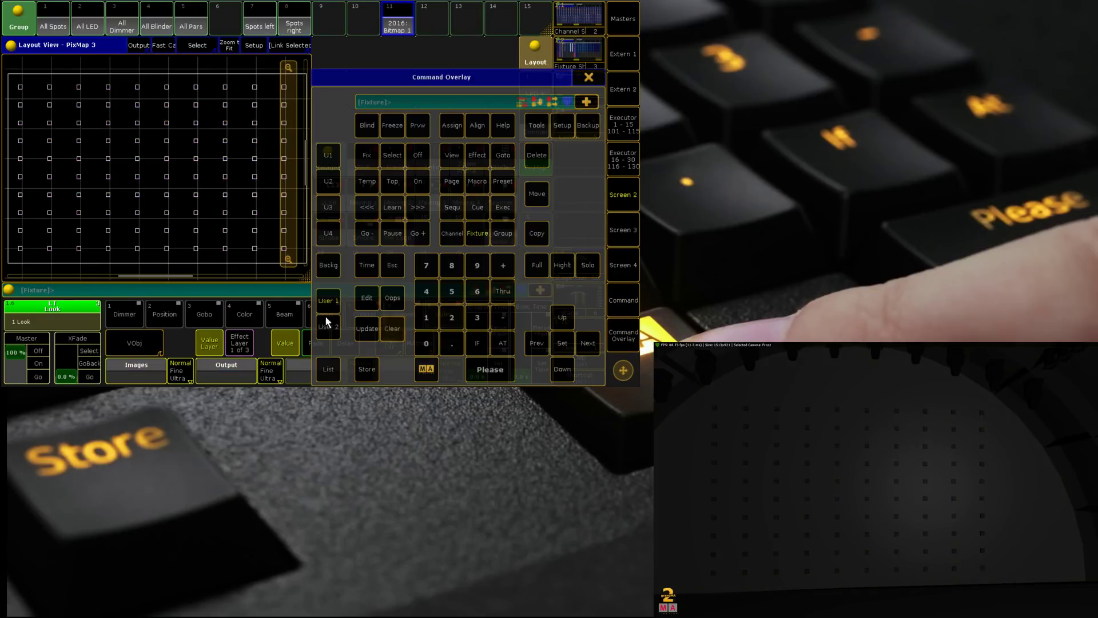
pyautogui.click(587, 80)
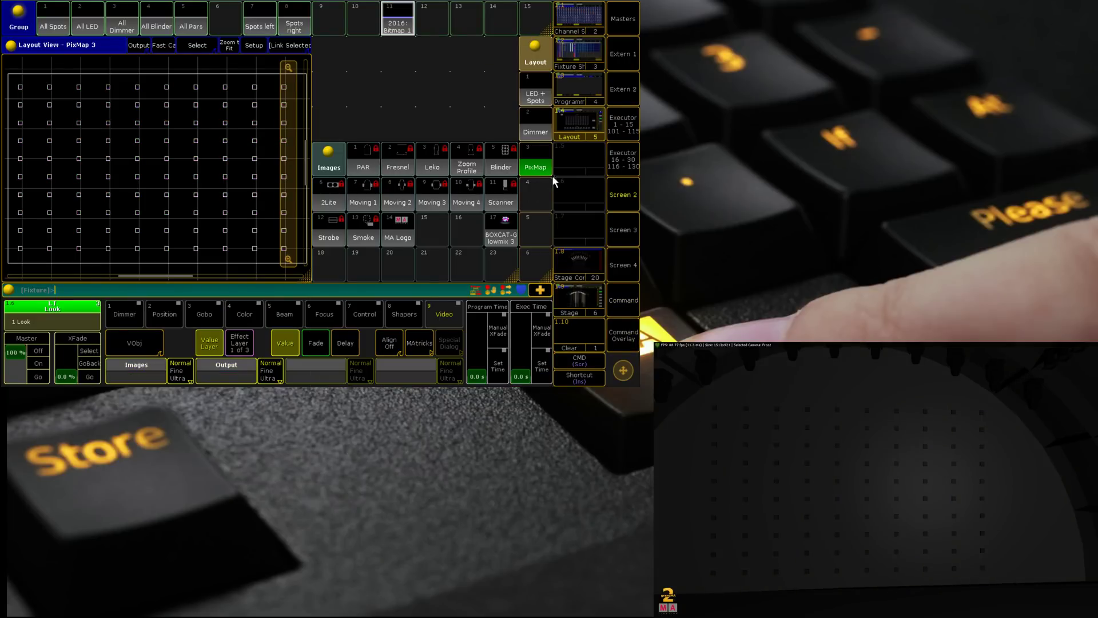
# Select the Bitmap 1 group, set its video output to Layout 3 and its image to Image 17
pyautogui.click(399, 39)
pyautogui.click(230, 371)
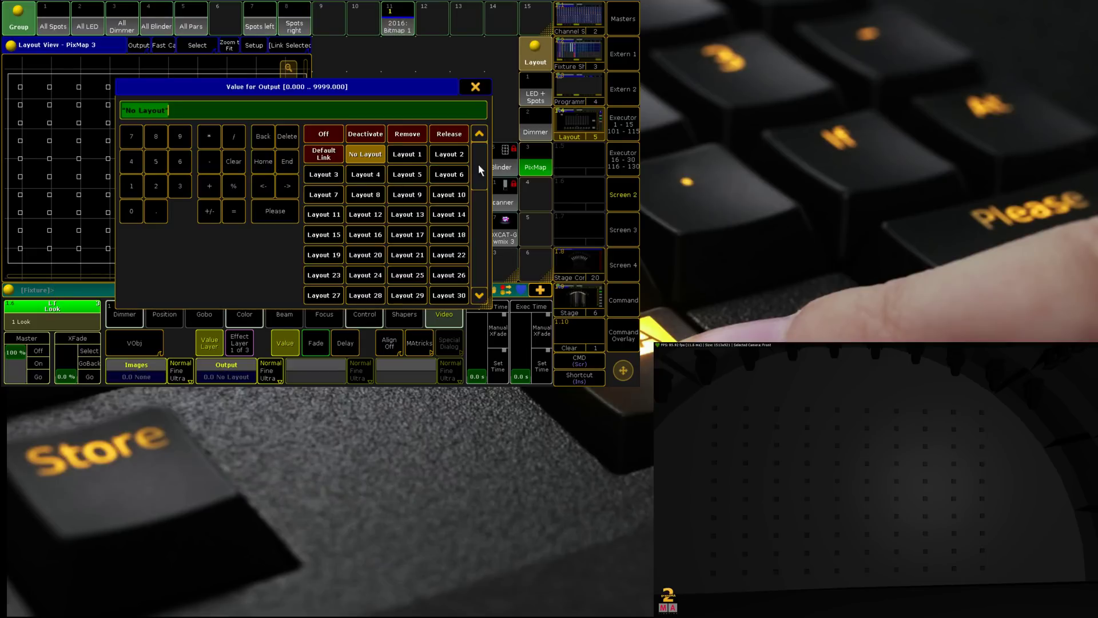
pyautogui.click(330, 173)
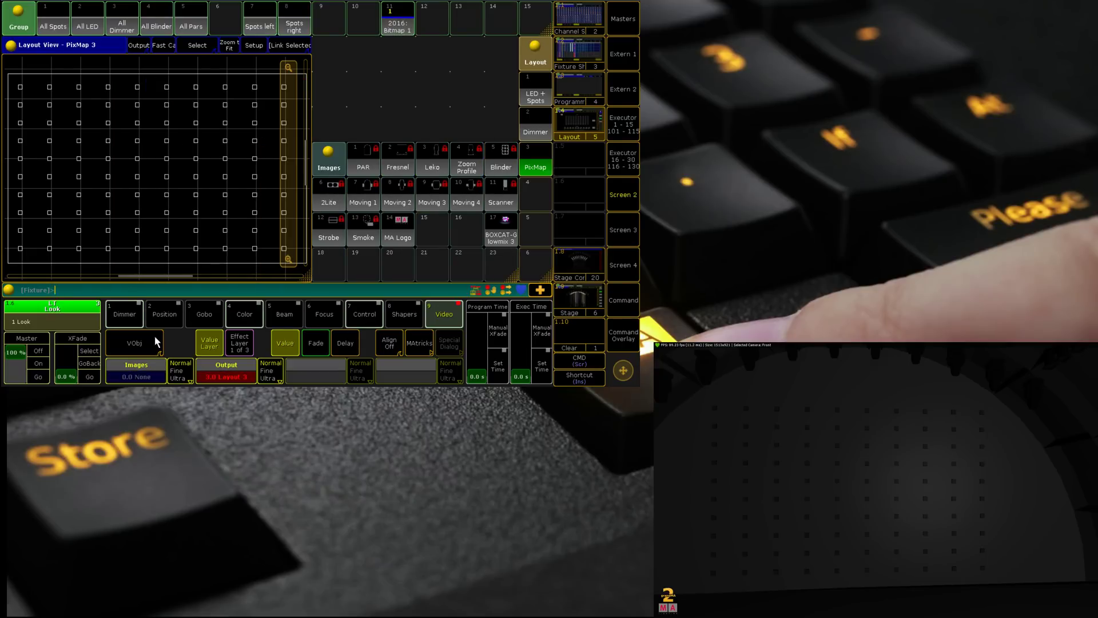
pyautogui.click(144, 369)
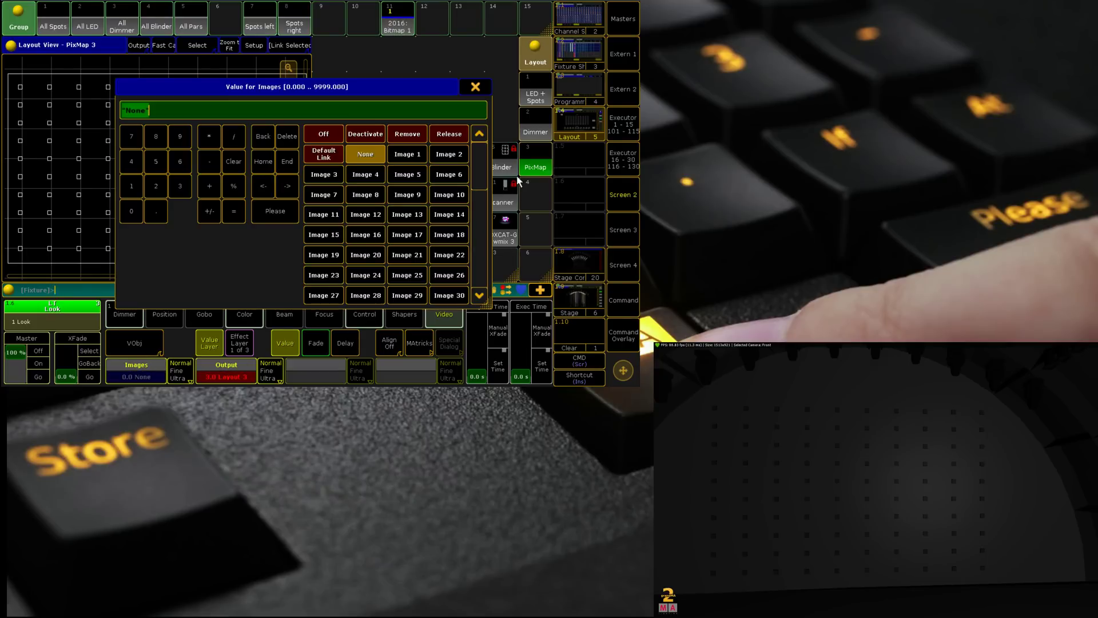
pyautogui.click(407, 235)
pyautogui.click(615, 337)
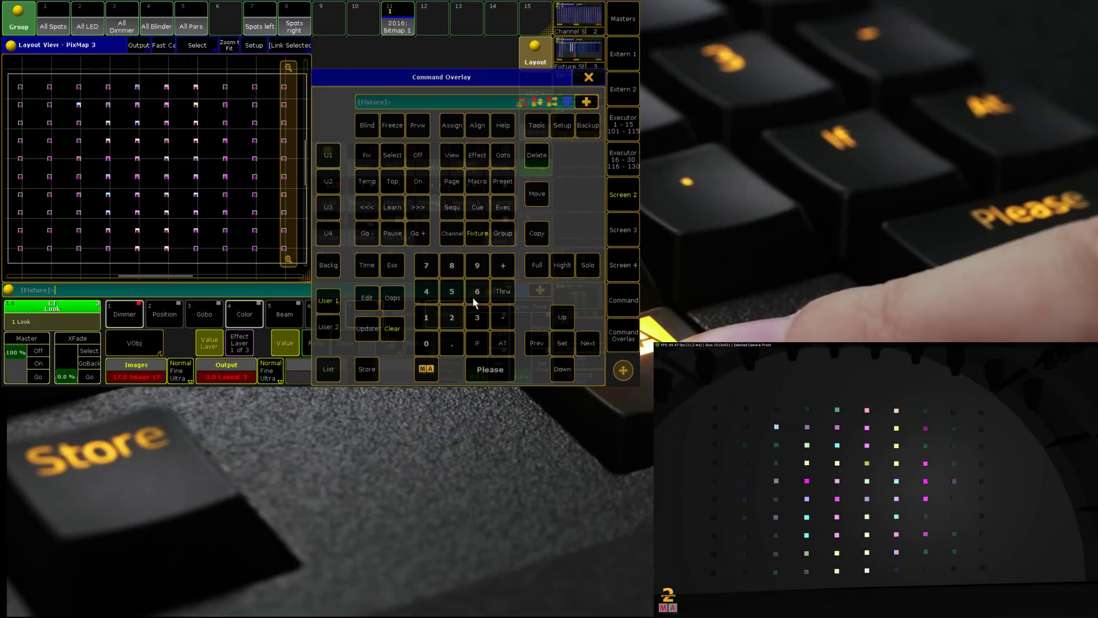
pyautogui.click(589, 80)
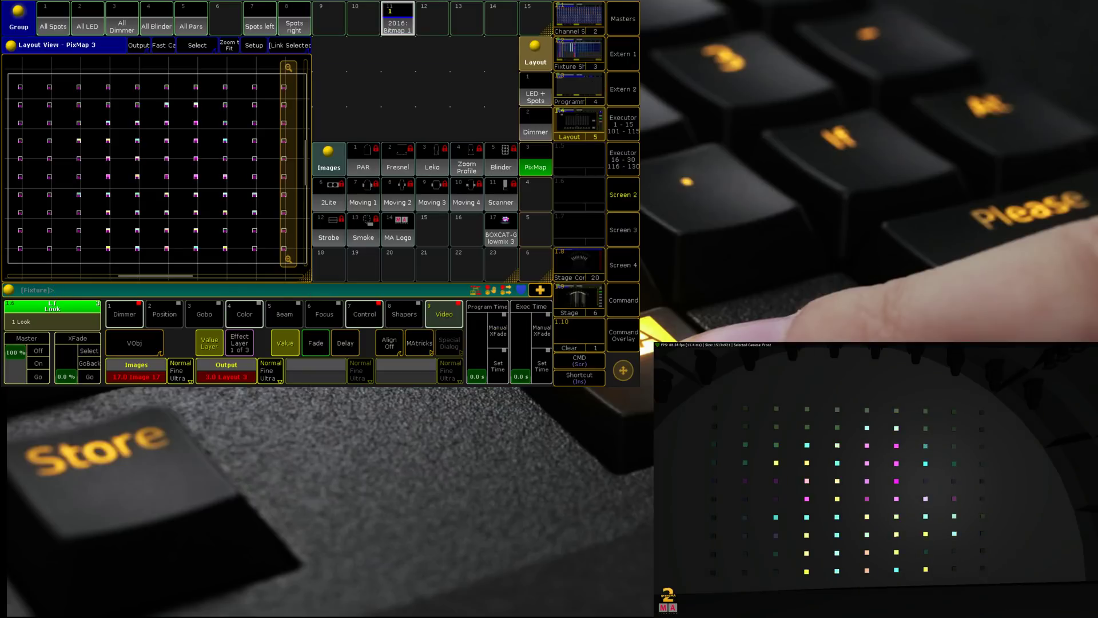